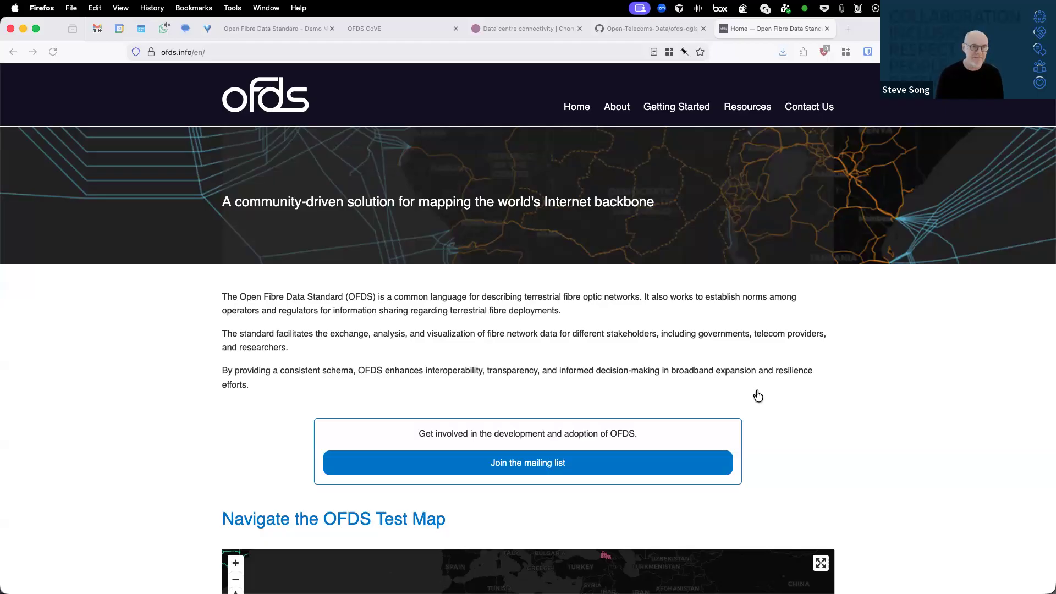
Switch to Google Earth Pro and look over Australia and its surrounding region on the globe
key("super+Tab")
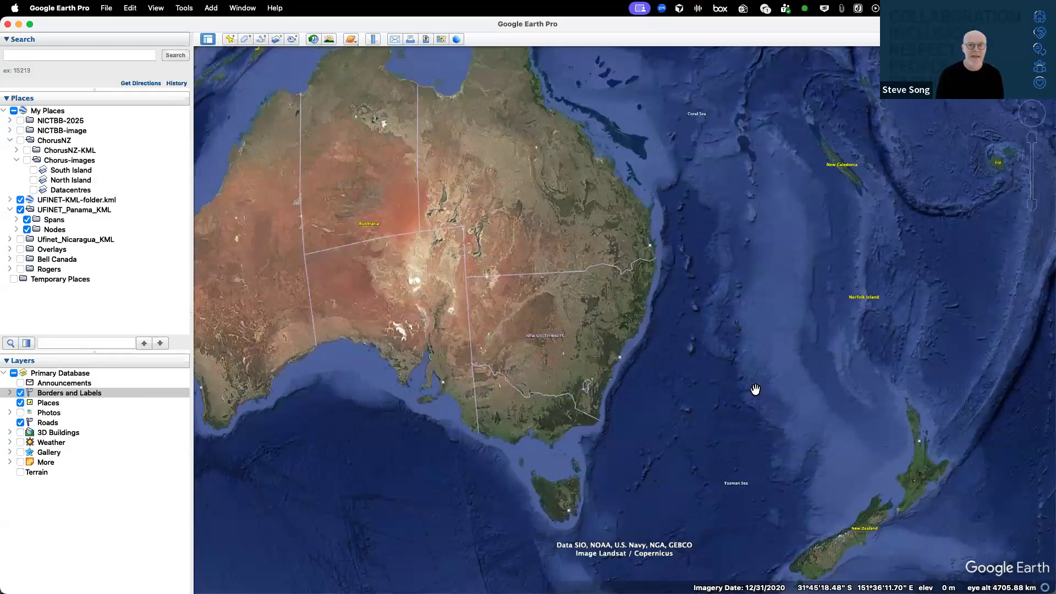
left_click_drag(497, 276, 767, 371)
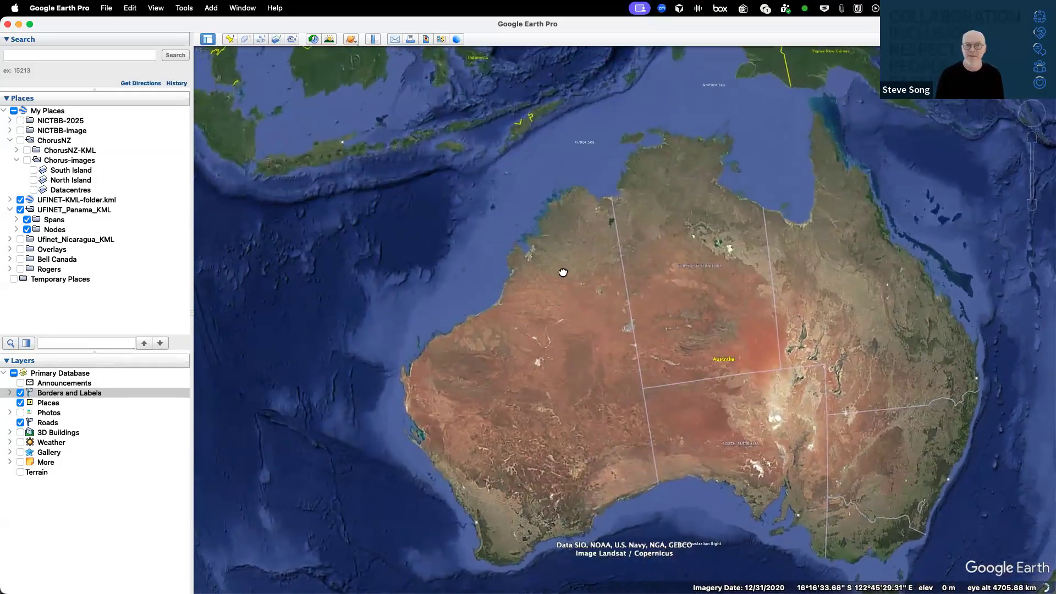
left_click_drag(563, 273, 761, 349)
scroll(655, 307, "down", 4)
scroll(655, 307, "down", 5)
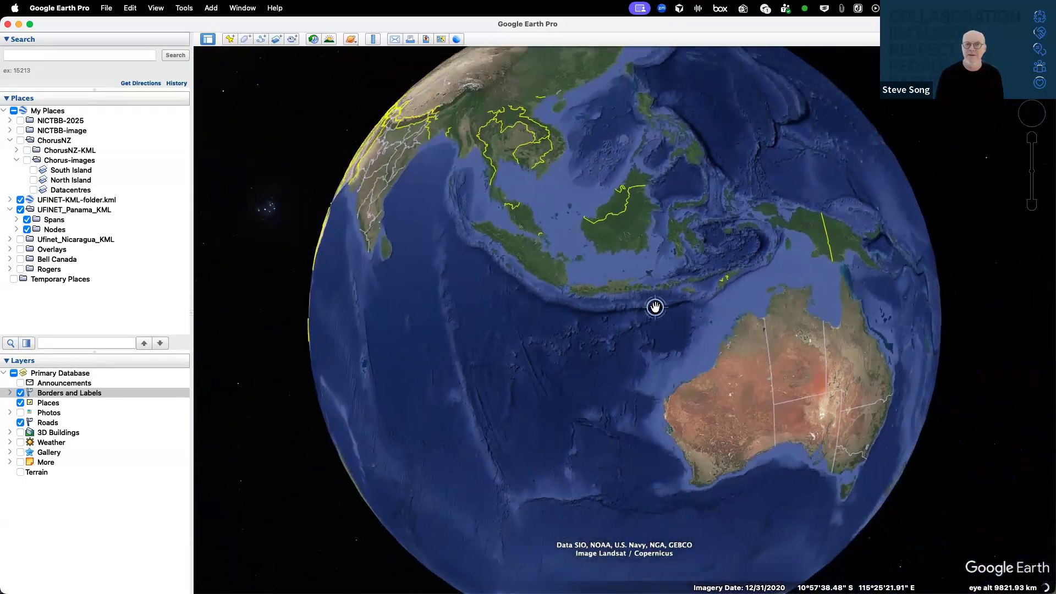
left_click_drag(599, 312, 584, 288)
left_click_drag(808, 365, 633, 365)
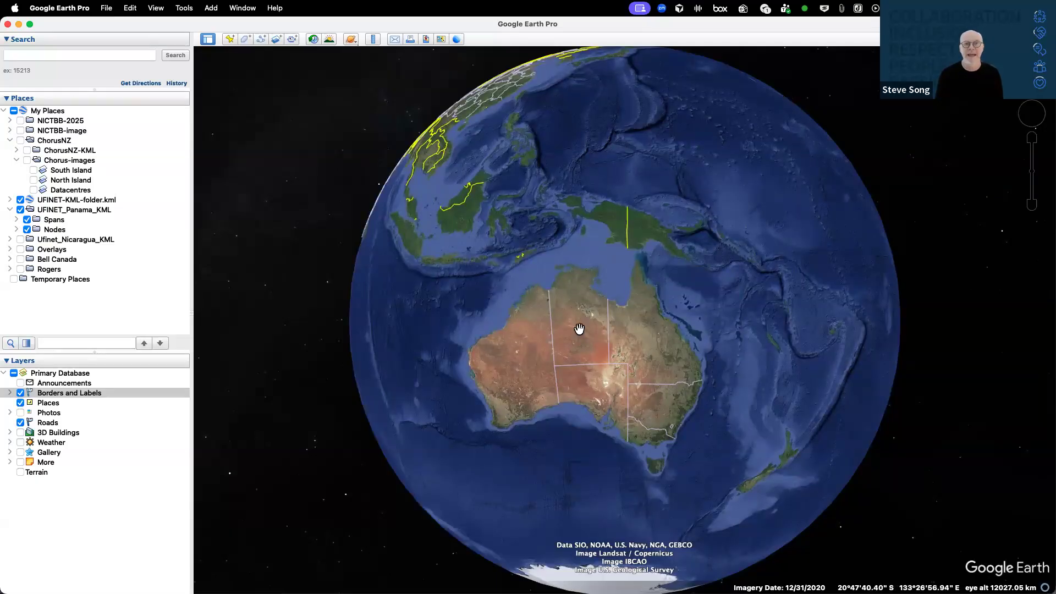
scroll(628, 359, "down", 2)
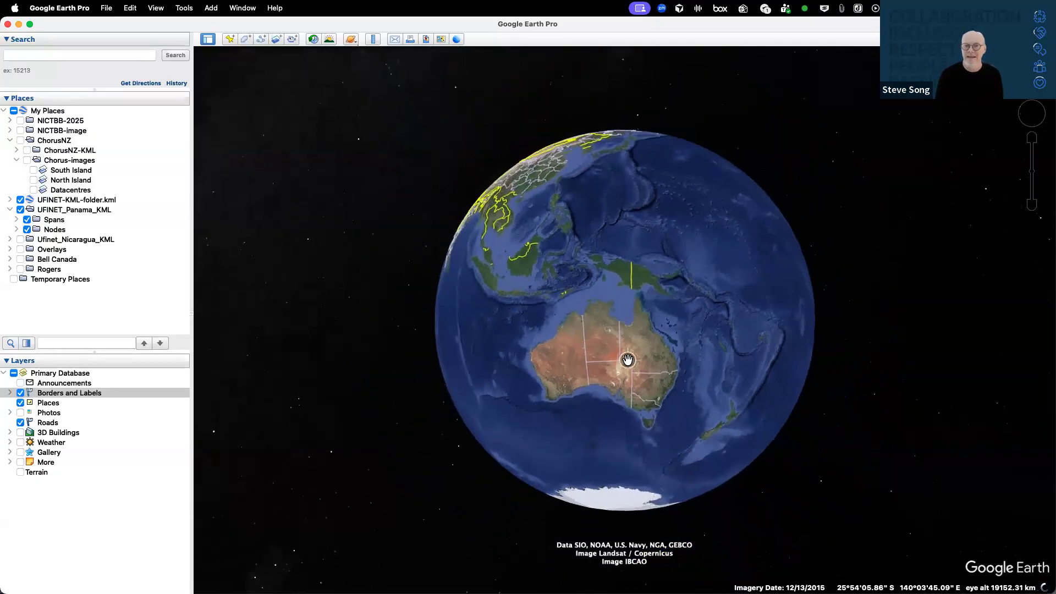
scroll(627, 359, "up", 3)
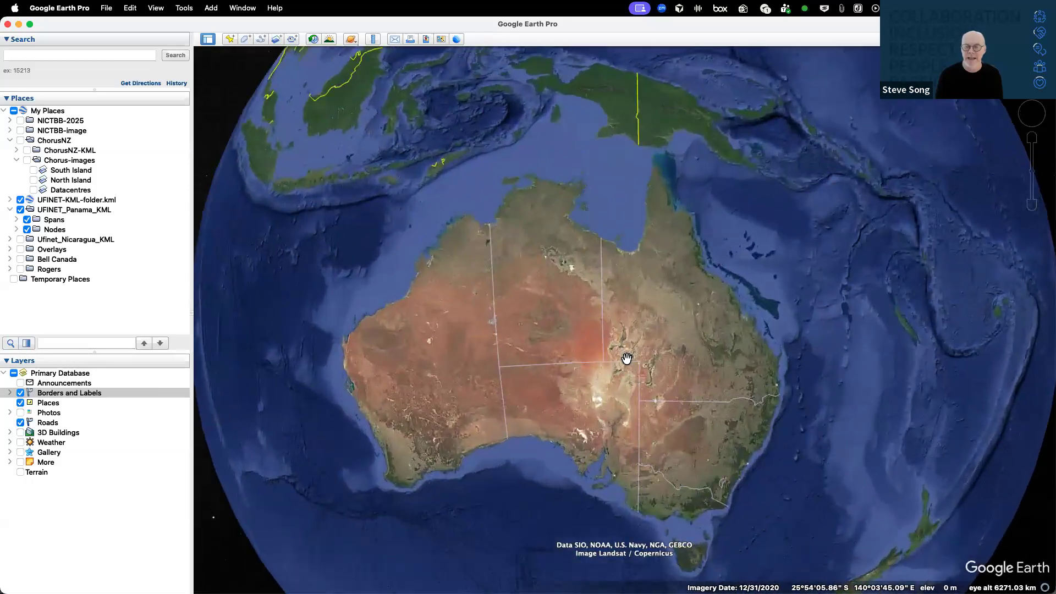
left_click_drag(608, 342, 619, 309)
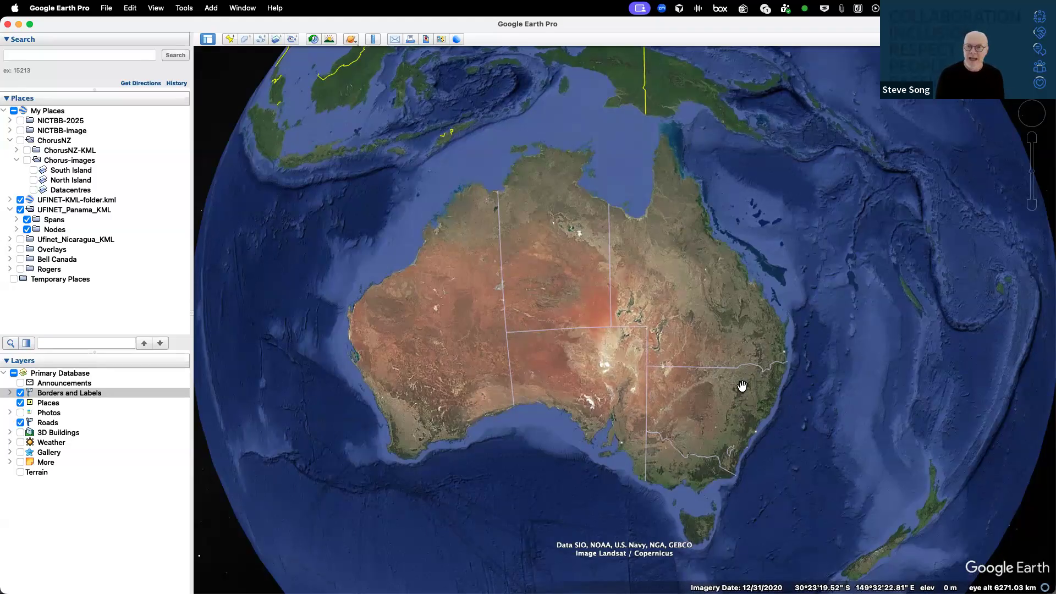
left_click_drag(643, 380, 738, 384)
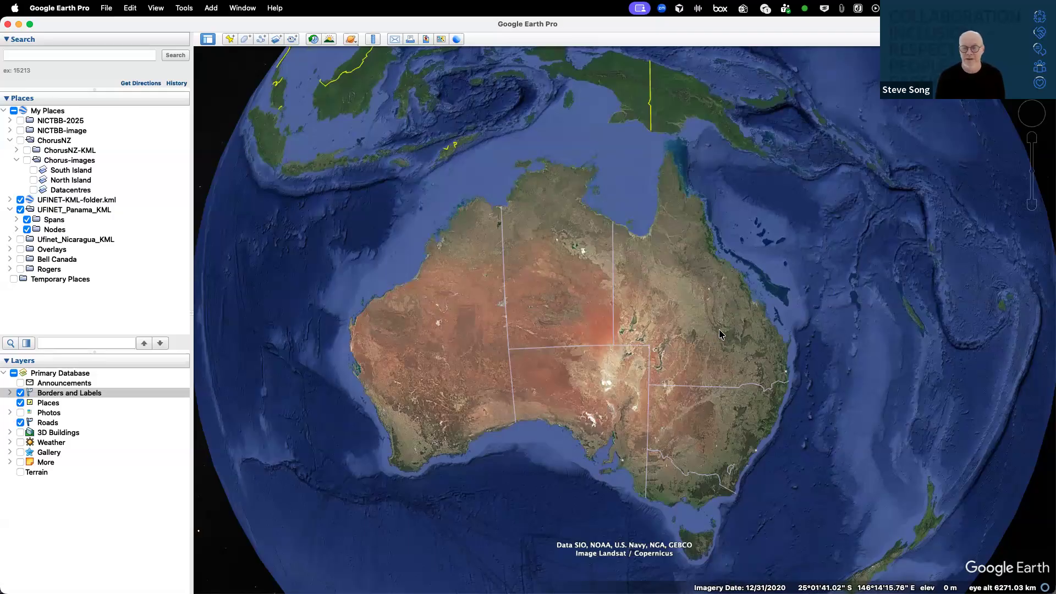
Bring New Zealand into view on the globe so that both main islands fill the map
left_click_drag(841, 370, 544, 379)
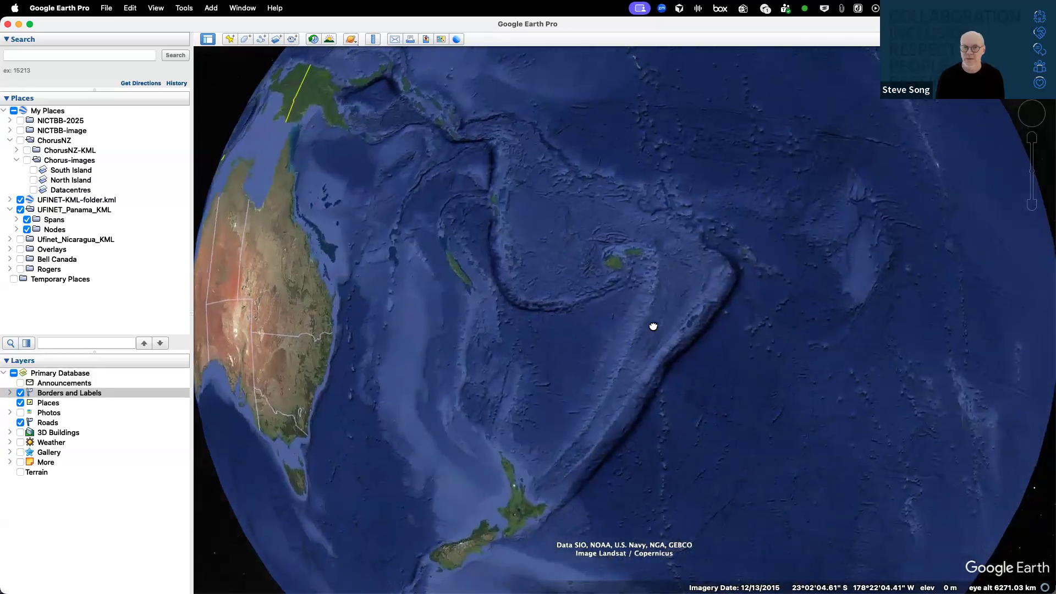
left_click_drag(650, 325, 674, 245)
left_click_drag(644, 399, 755, 275)
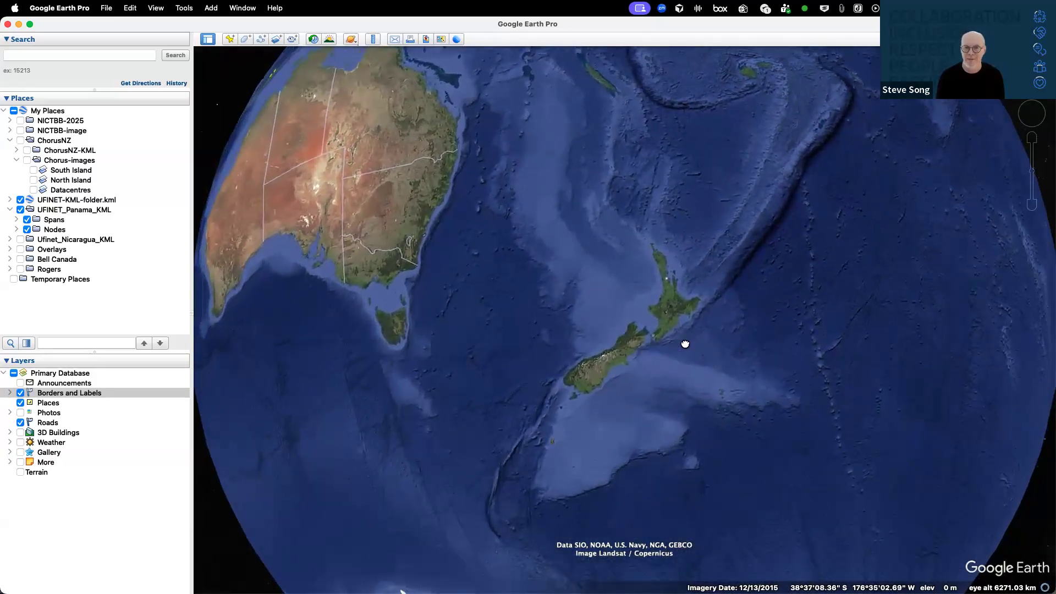
scroll(674, 351, "up", 3)
scroll(674, 350, "up", 5)
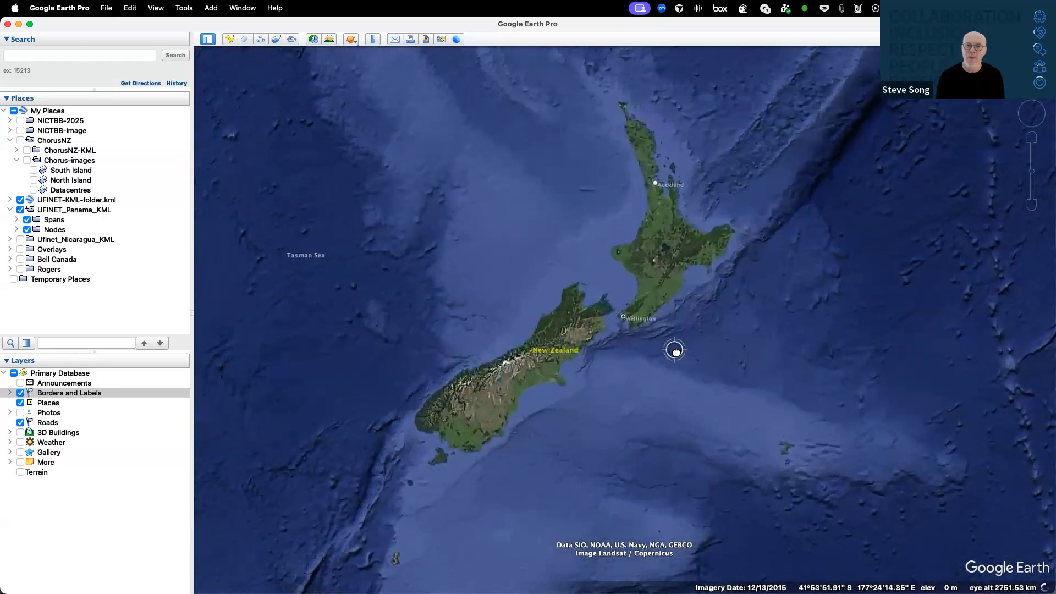
scroll(676, 353, "down", 2)
left_click_drag(677, 358, 717, 381)
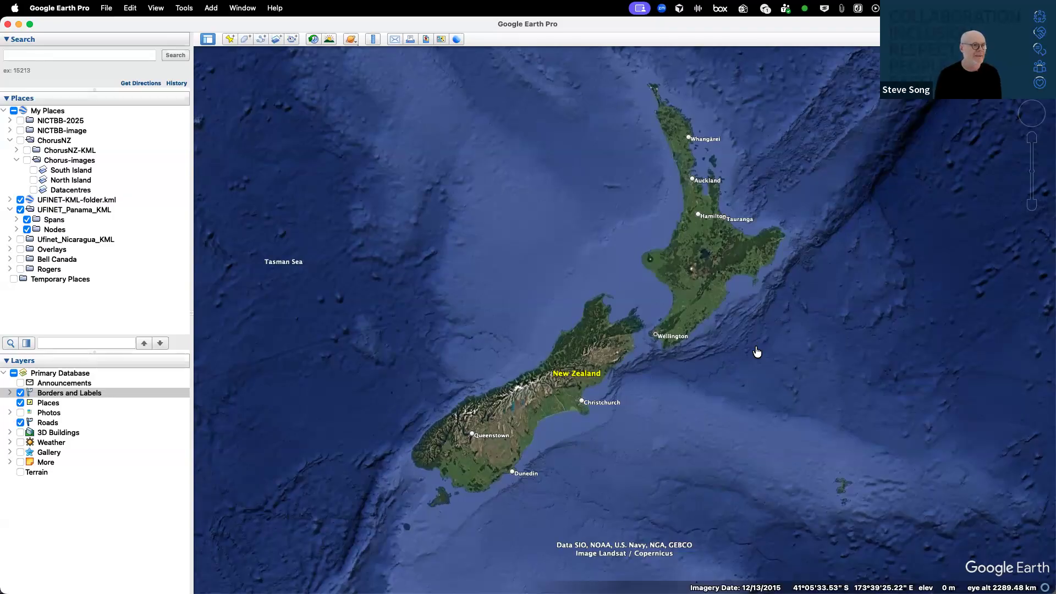
Switch to Firefox and examine the enlarged nationwide network map on the Chorus data centre connectivity page
key("super+Tab")
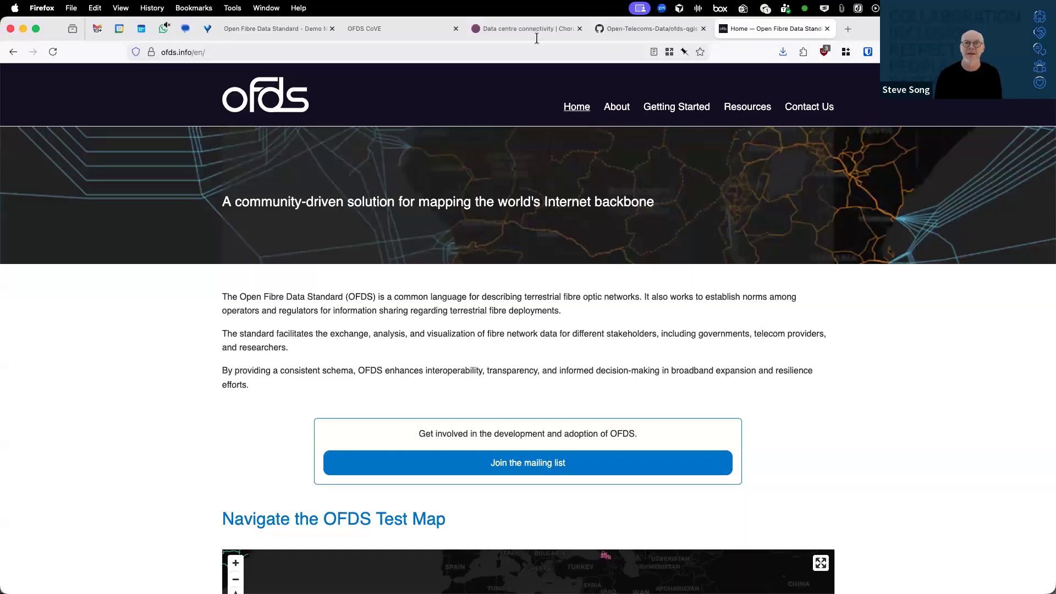
left_click(515, 34)
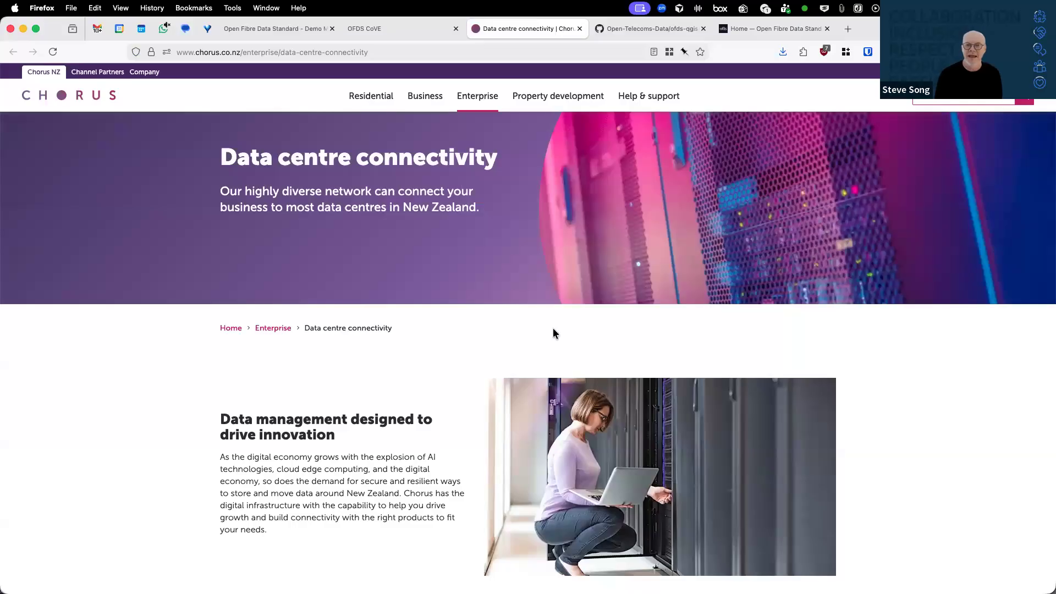
scroll(552, 330, "down", 4)
scroll(552, 328, "down", 9)
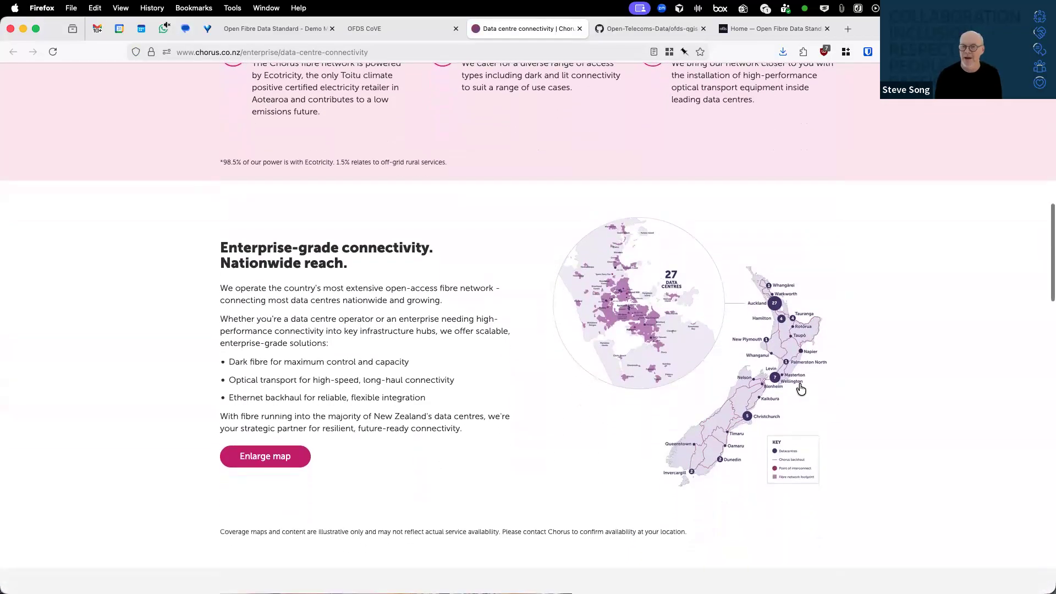
scroll(322, 419, "down", 1)
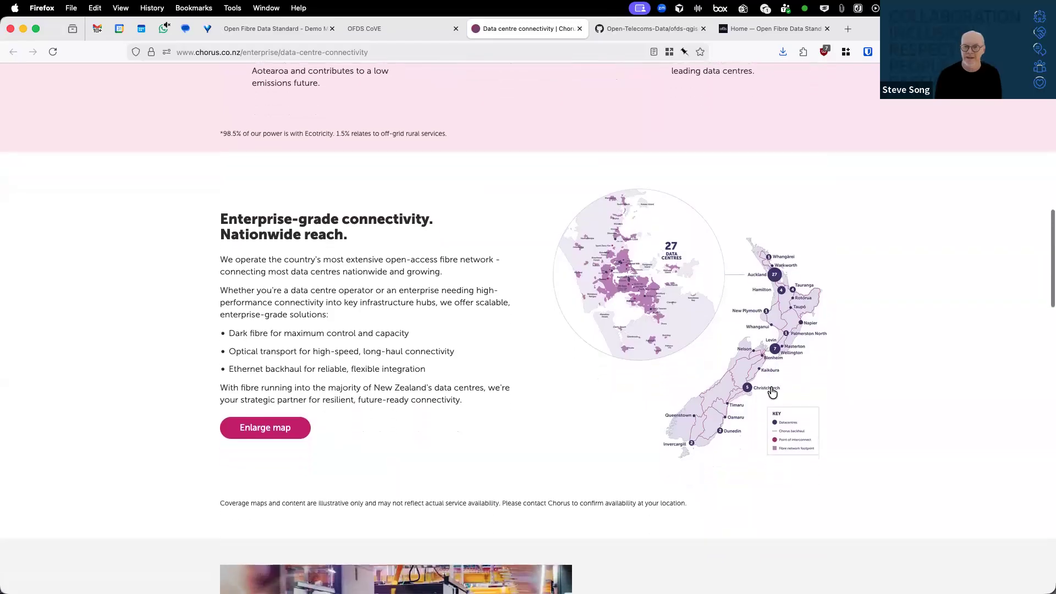
left_click(279, 428)
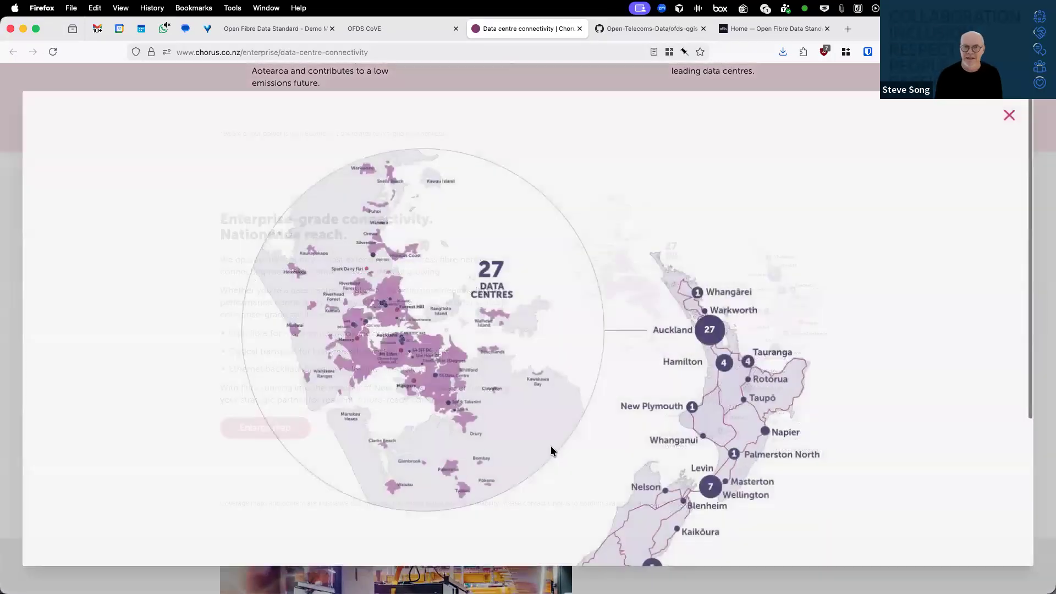
scroll(624, 426, "down", 5)
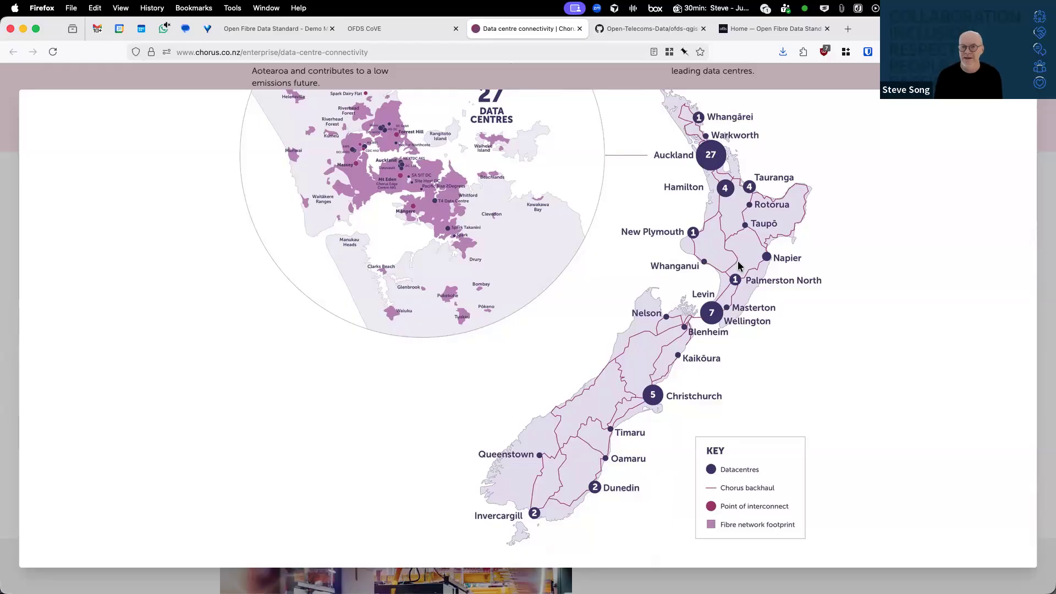
Switch back to Google Earth Pro and frame New Zealand closely in the map view
key("super+Tab")
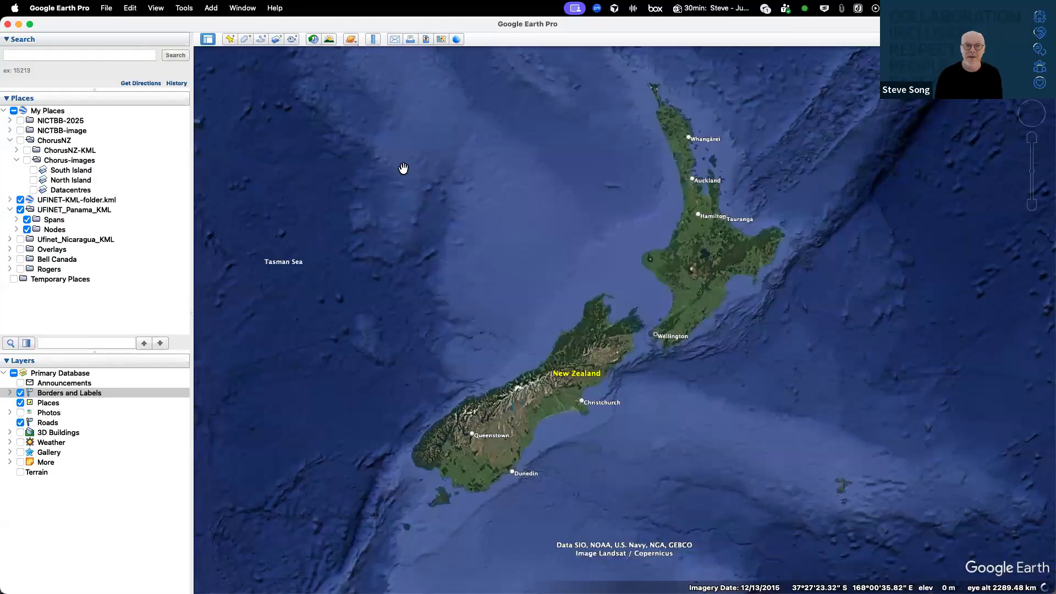
scroll(268, 49, "down", 5)
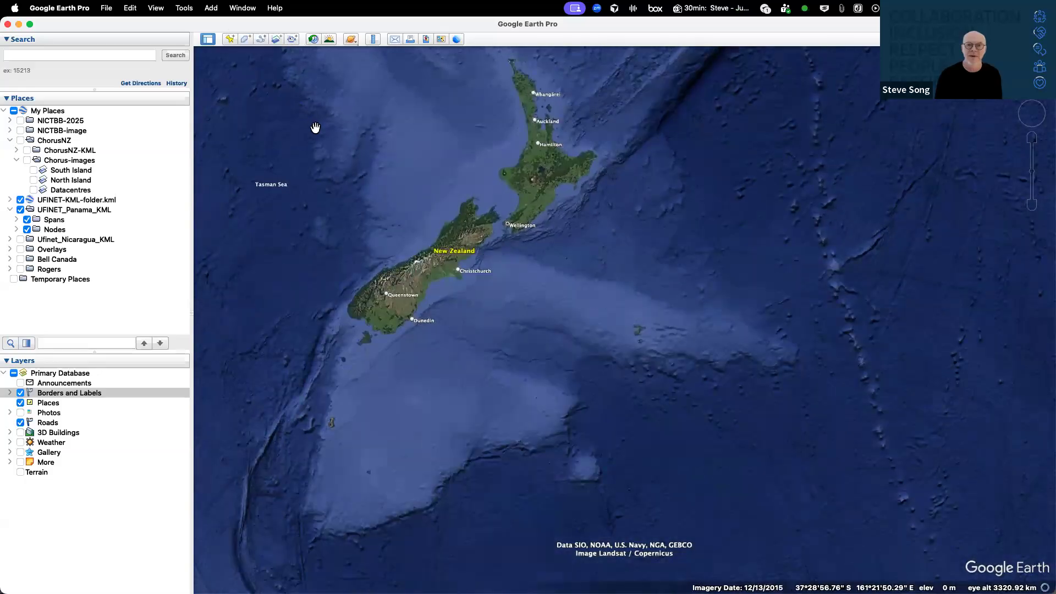
scroll(315, 128, "up", 4)
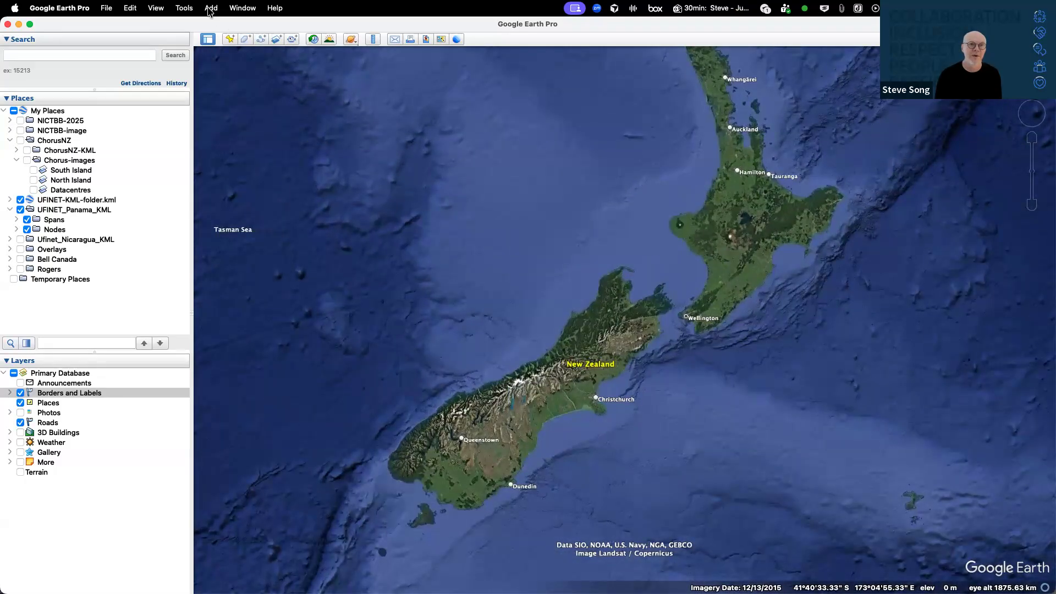
Add an image overlay using Screenshot 2026-03-25 at 3.12.02 PM.png from the Downloads folder
left_click(210, 8)
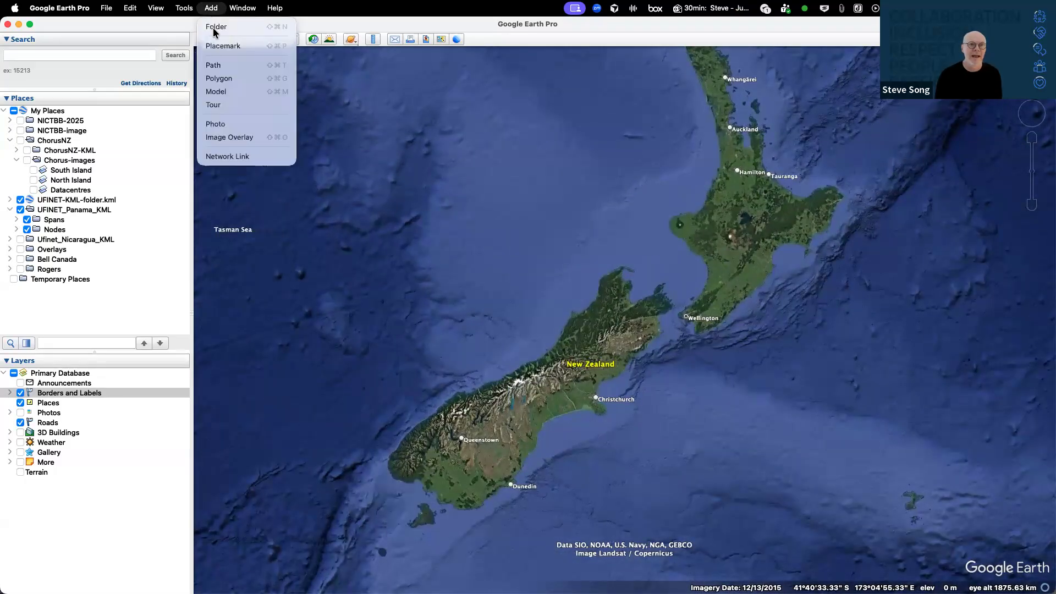
left_click(242, 138)
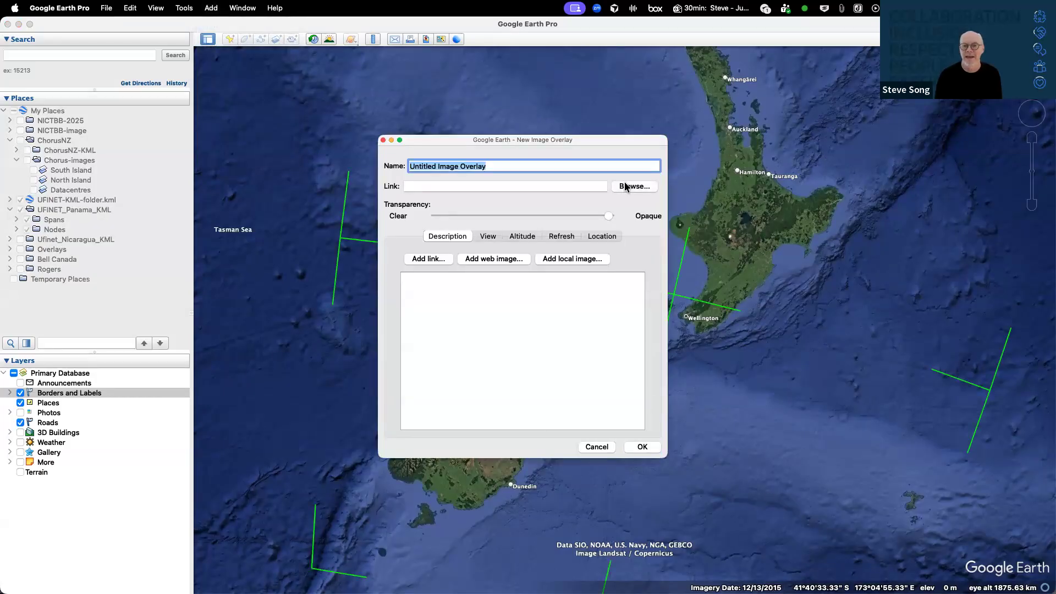
left_click(632, 186)
left_click(539, 160)
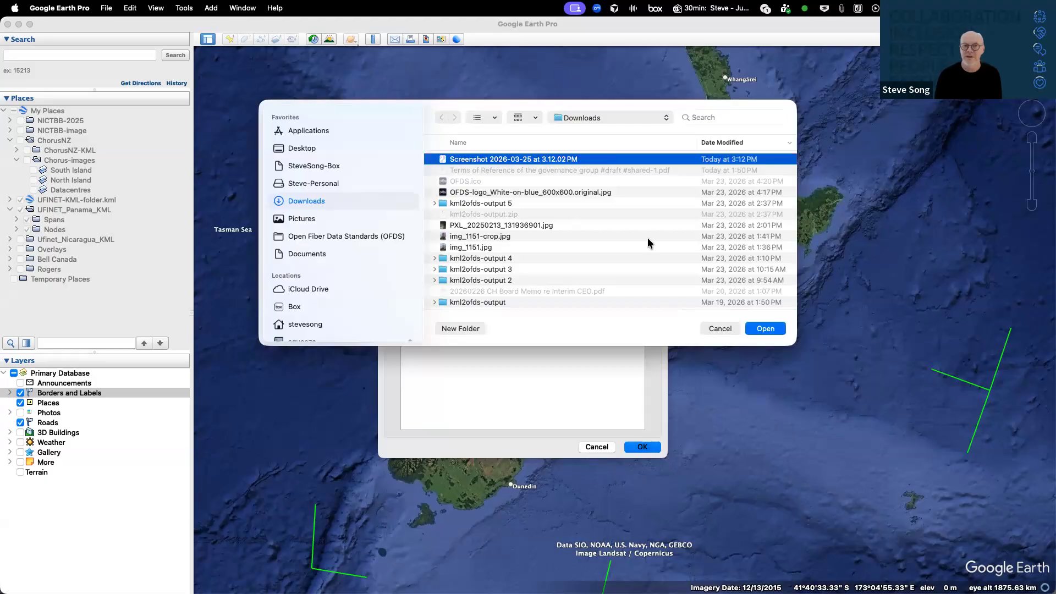
left_click(765, 329)
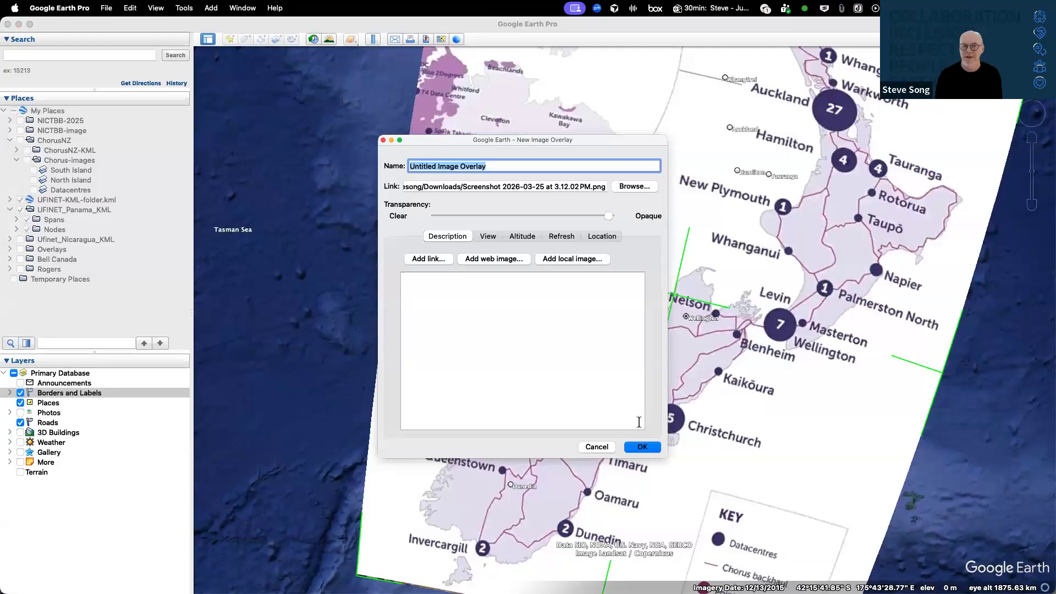
Move the overlay dialog clear of the map and make the overlay image roughly half transparent
left_click_drag(581, 140, 225, 171)
left_click_drag(673, 293, 694, 260)
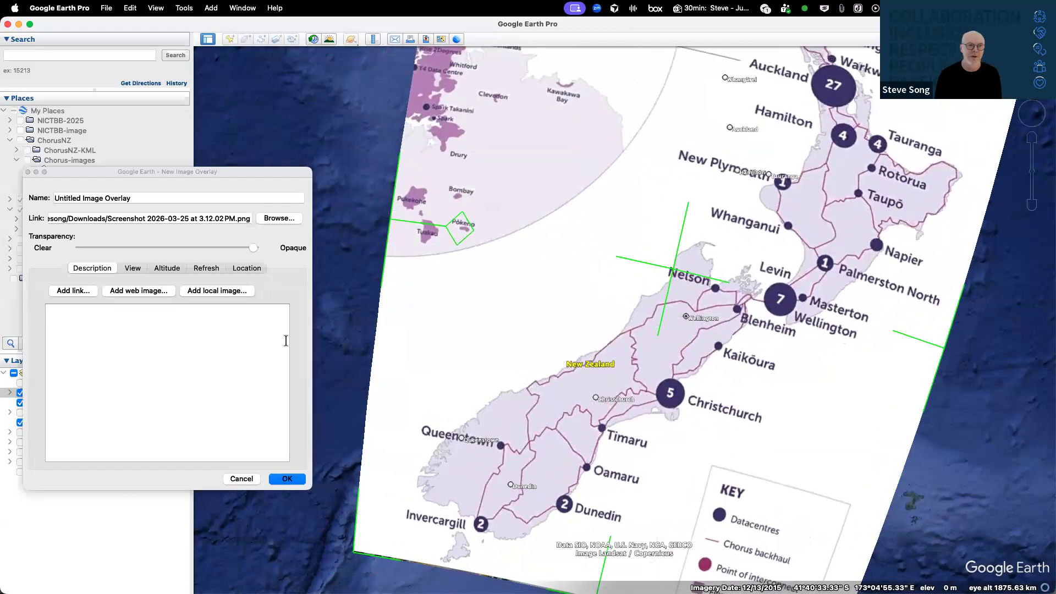
left_click_drag(251, 252, 177, 250)
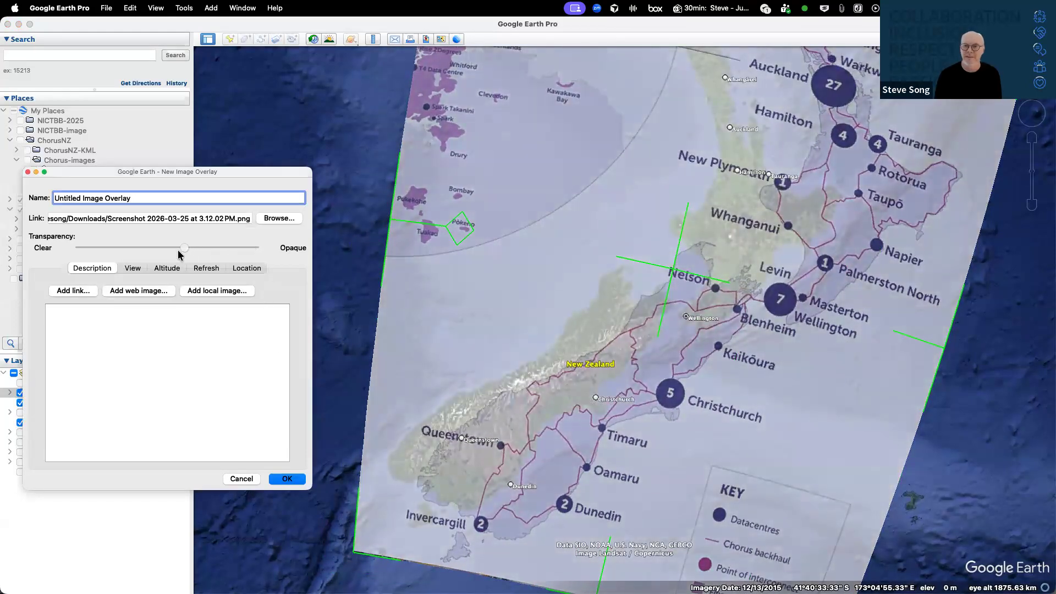
Try to align the overlay's map with New Zealand by moving and resizing it, and discard the new overlay
left_click_drag(667, 270, 632, 263)
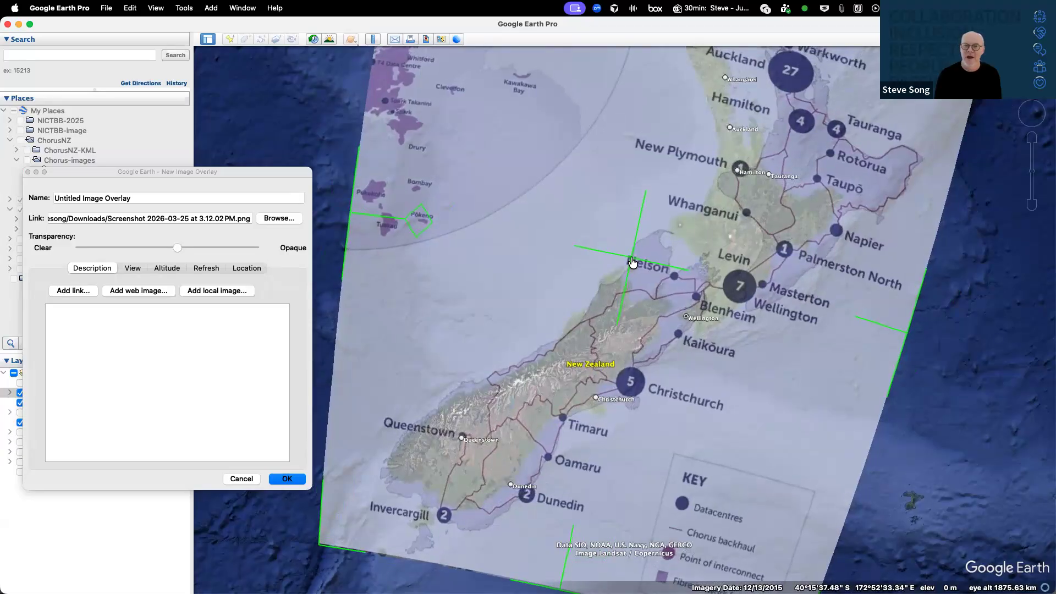
scroll(632, 263, "down", 5)
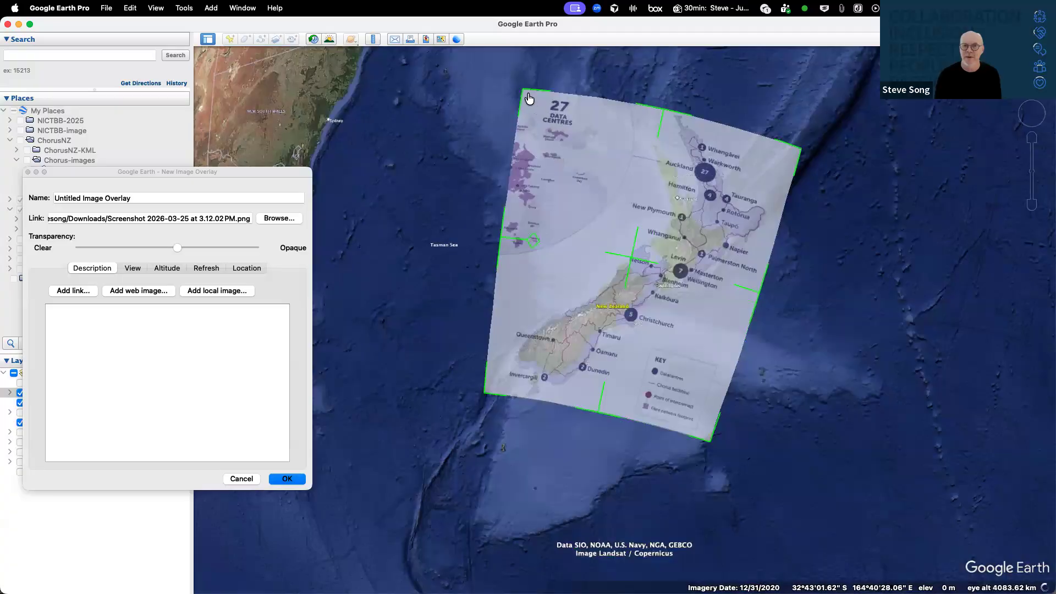
left_click_drag(524, 118, 495, 118)
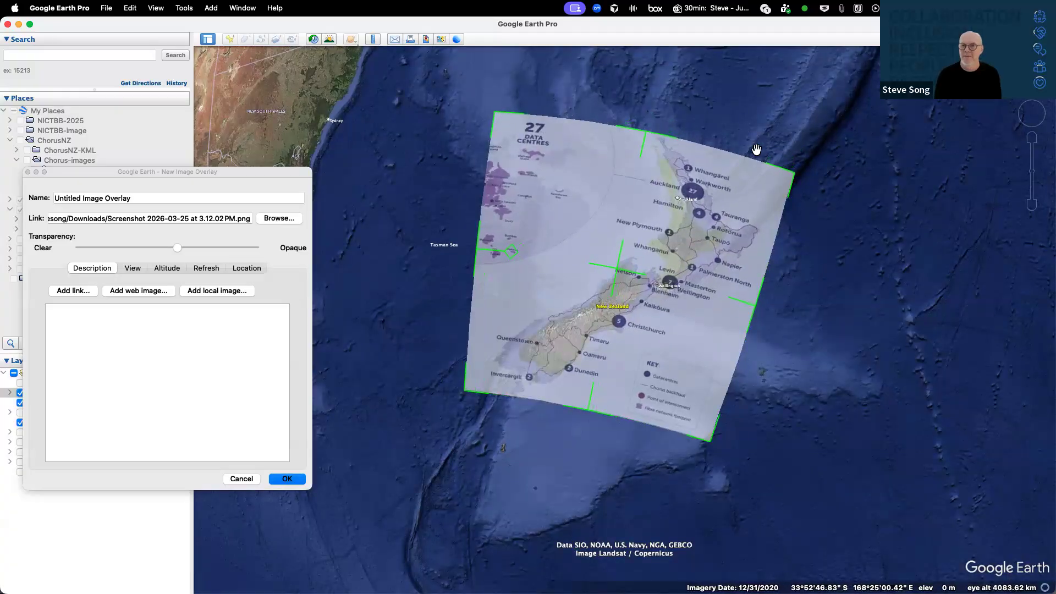
left_click_drag(779, 182, 773, 179)
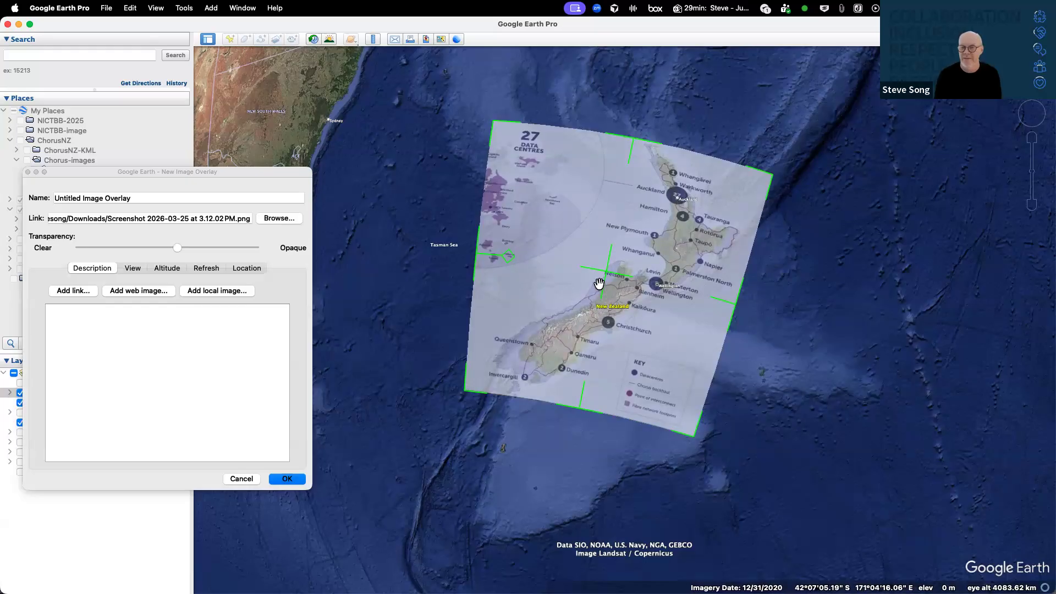
left_click(256, 479)
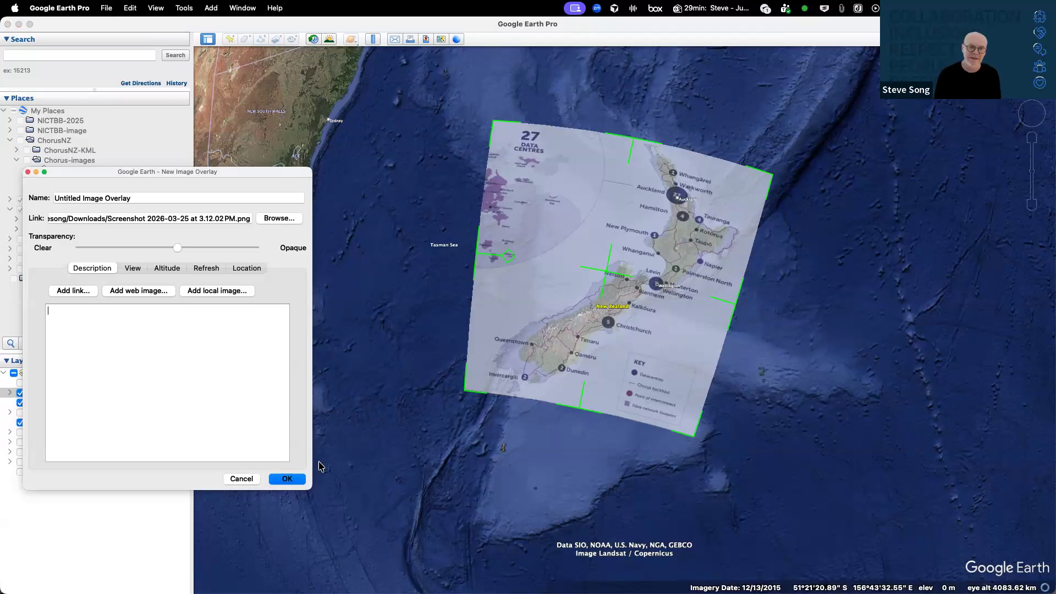
left_click(249, 479)
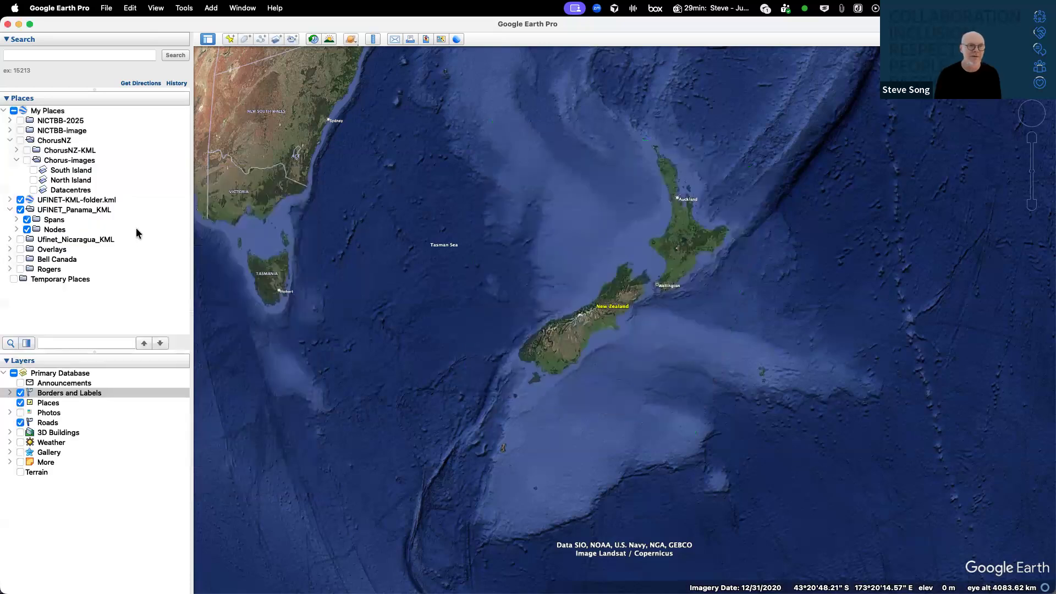
Show the Chorus-images folder with its South Island, North Island and Datacentres overlays on the New Zealand map
left_click(27, 161)
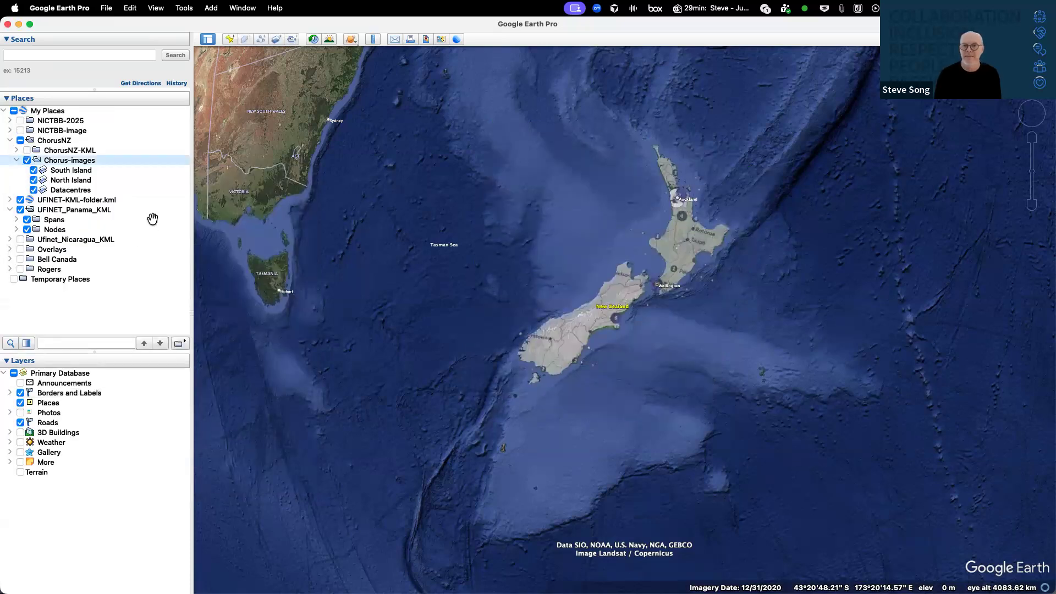
scroll(586, 338, "up", 5)
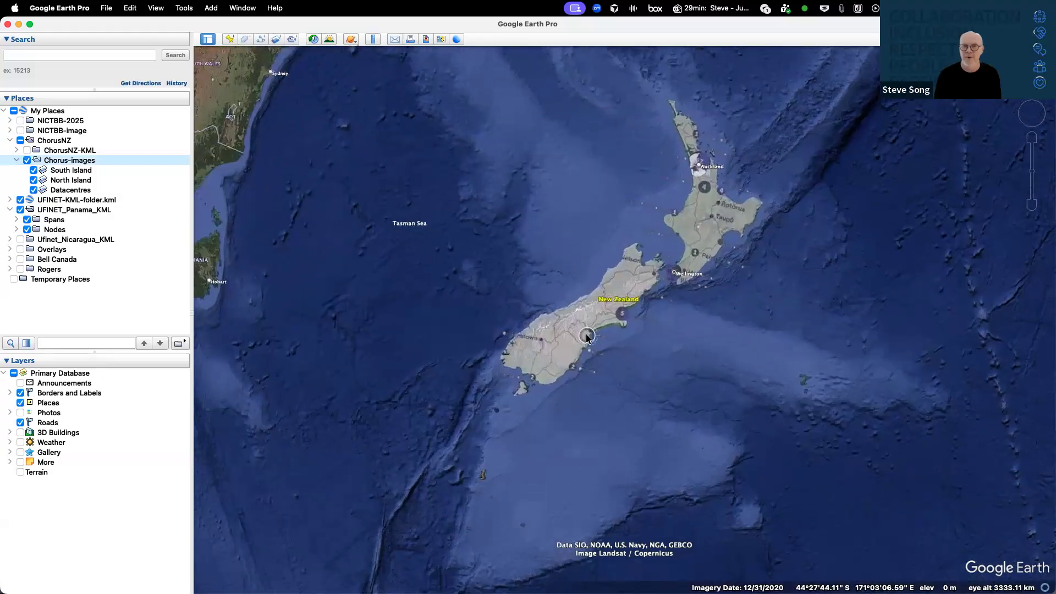
Compare the Chorus-images overlays with the underlying South Island map by hiding and reshowing the folder
scroll(609, 290, "up", 3)
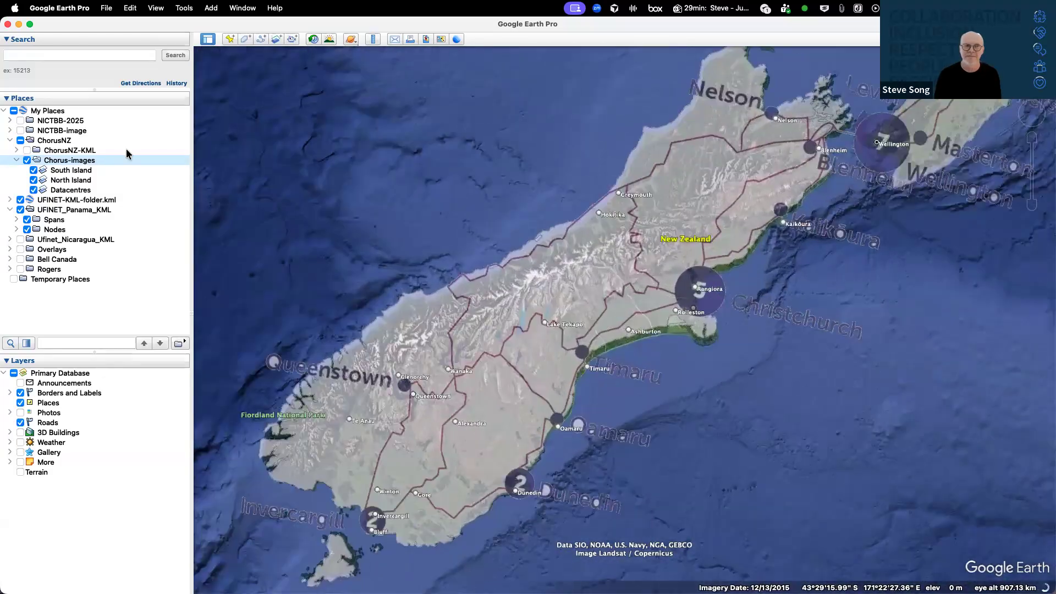
left_click(27, 160)
left_click(27, 160)
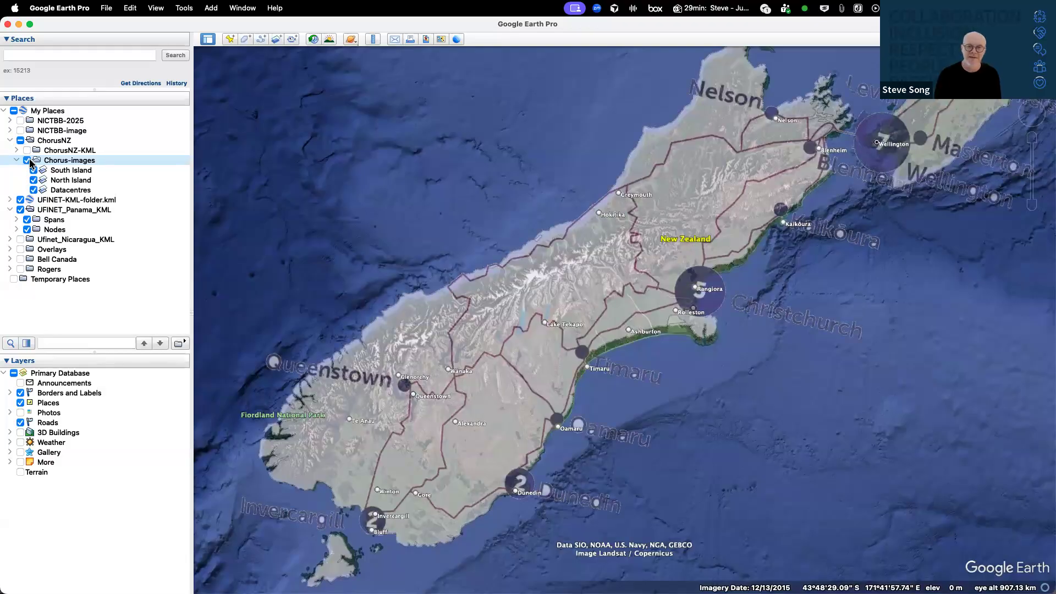
left_click(30, 161)
left_click(30, 161)
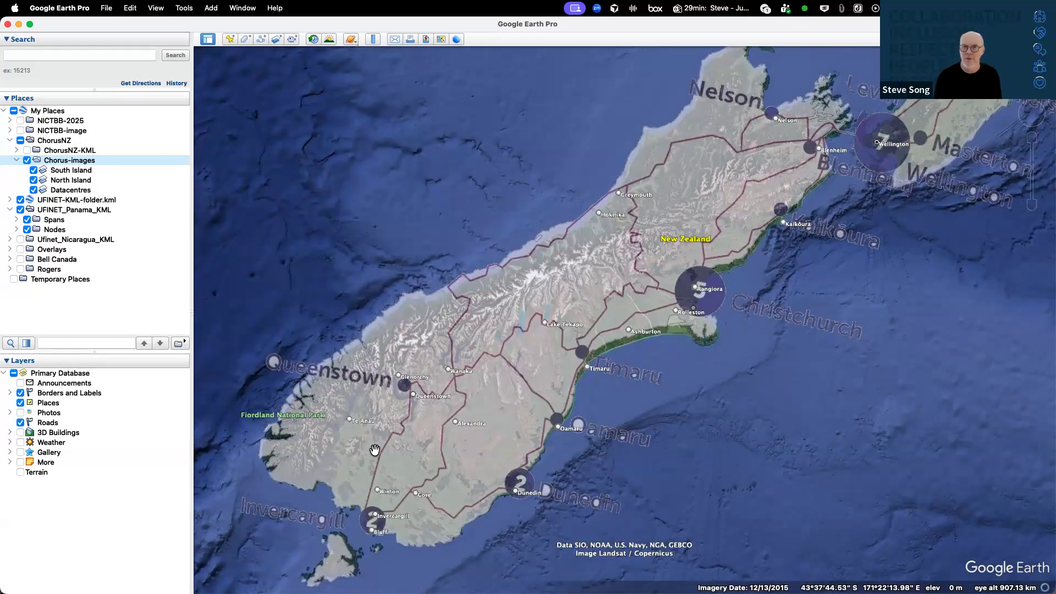
Examine how closely the overlay's fibre routes follow the roads and towns of the South Island, especially around Timaru
left_click(12, 394)
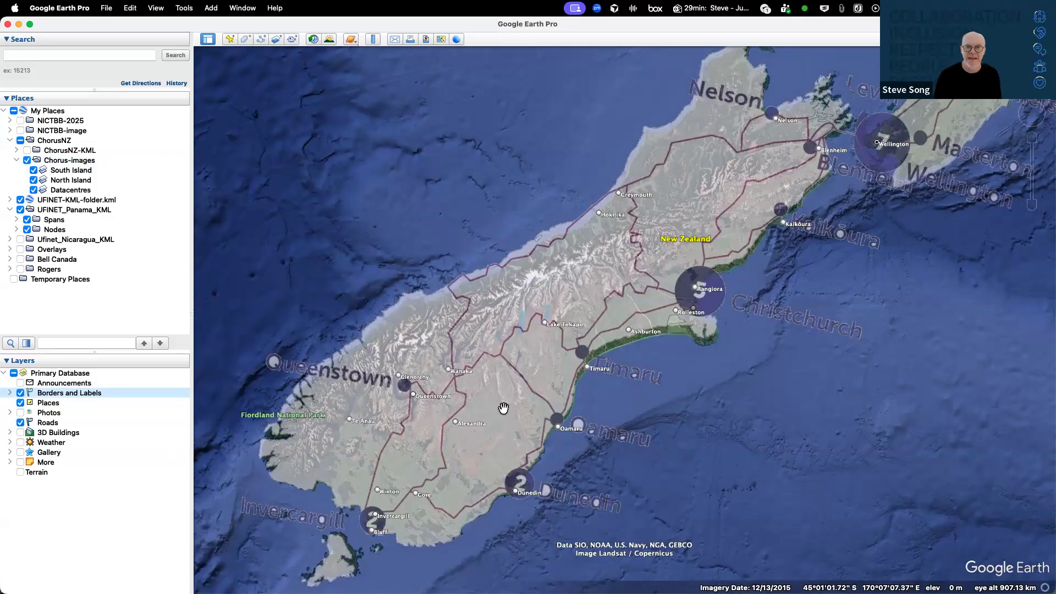
scroll(503, 407, "up", 5)
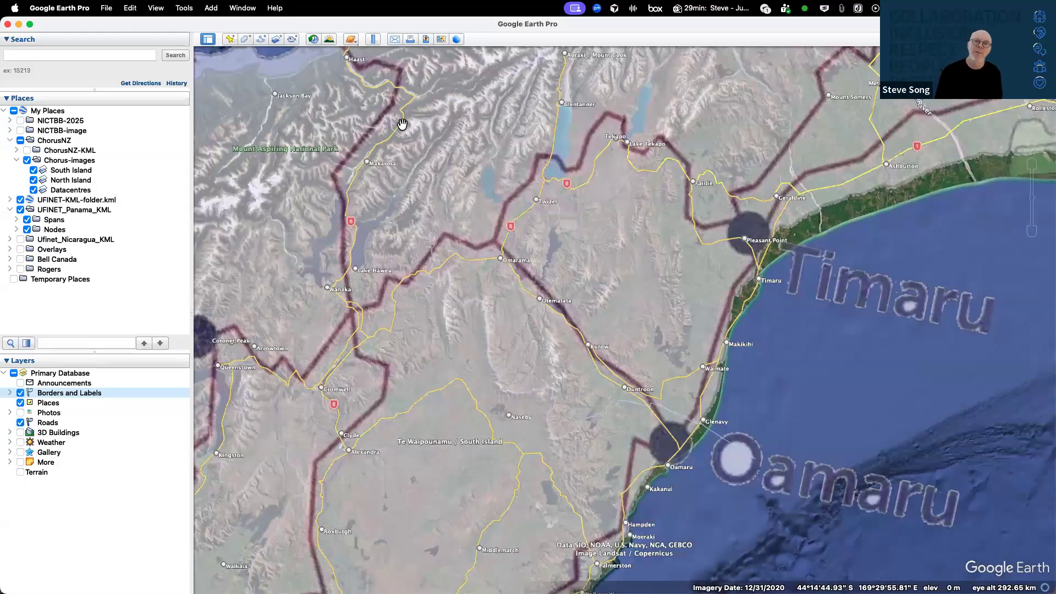
left_click_drag(436, 174, 460, 210)
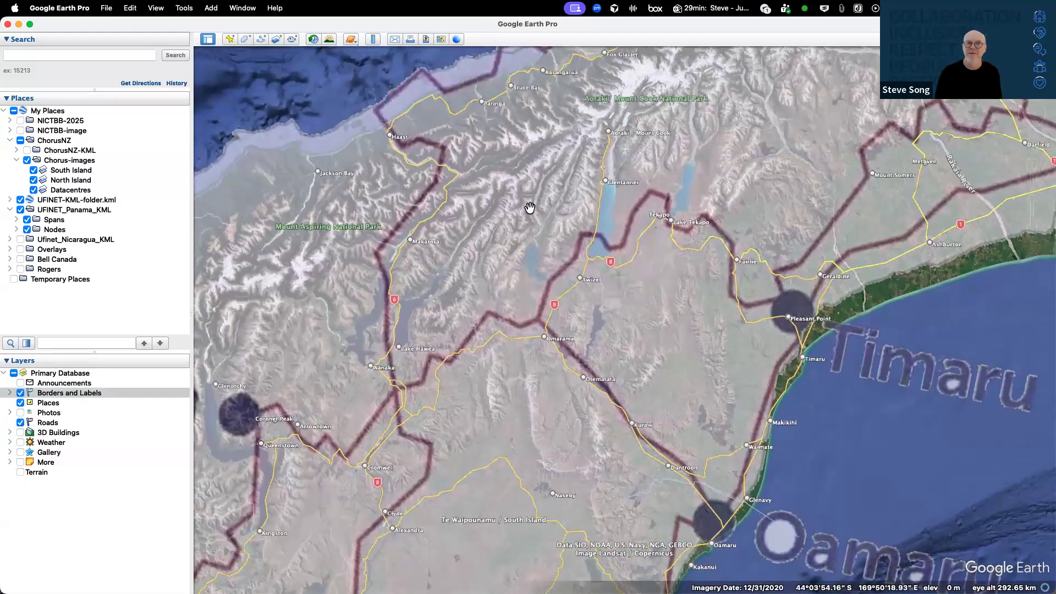
left_click_drag(529, 208, 547, 284)
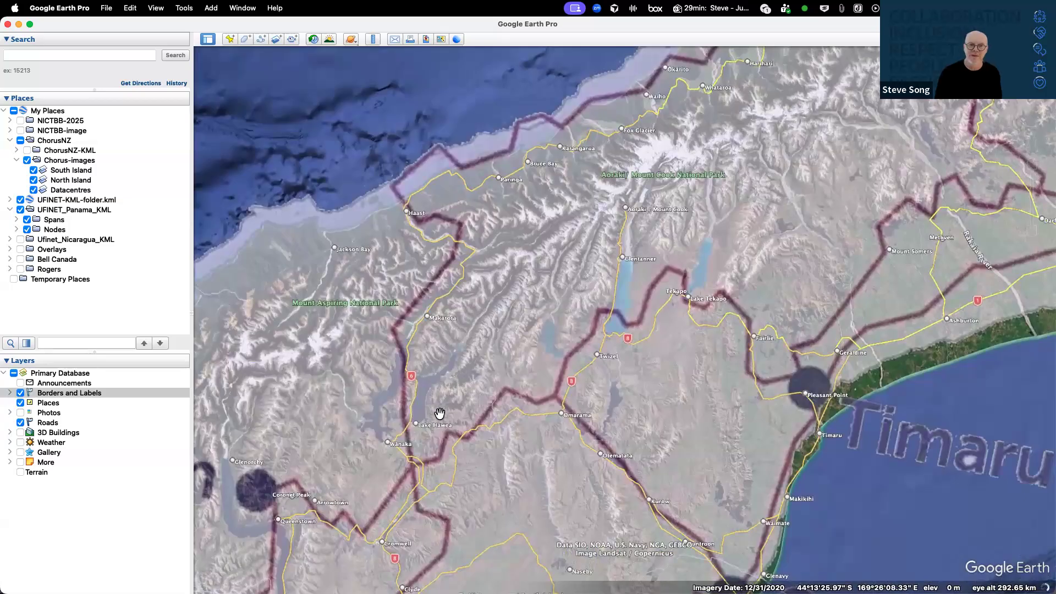
scroll(675, 303, "down", 5)
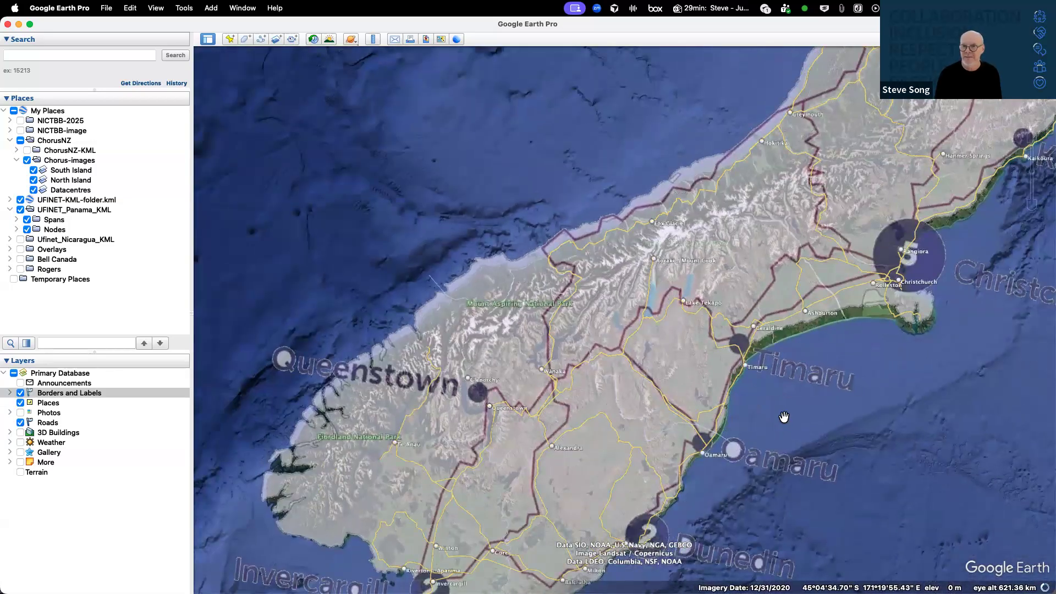
scroll(781, 374, "up", 5)
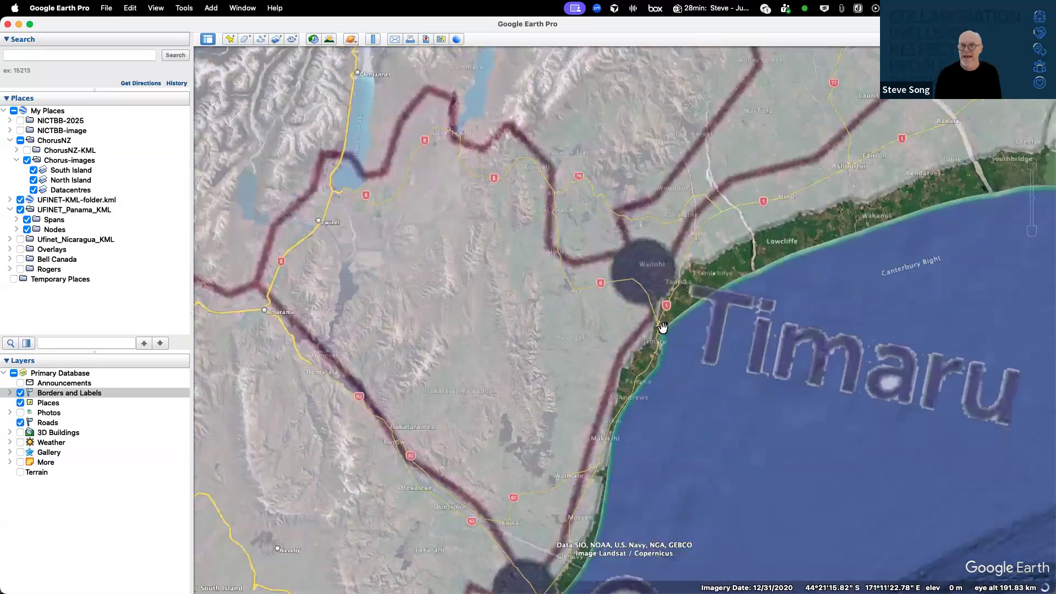
scroll(659, 329, "up", 5)
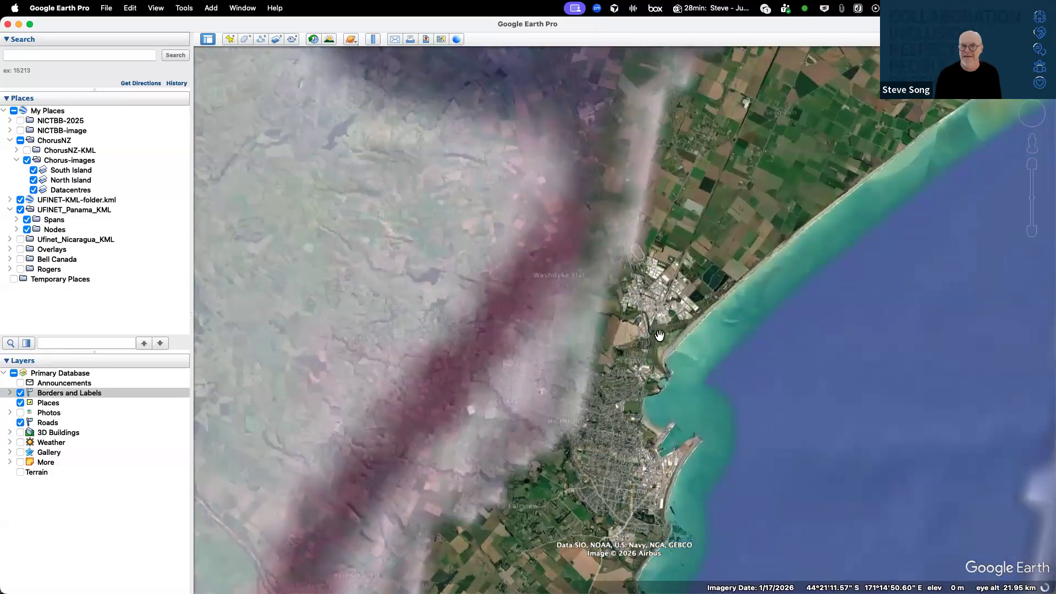
scroll(645, 366, "down", 3)
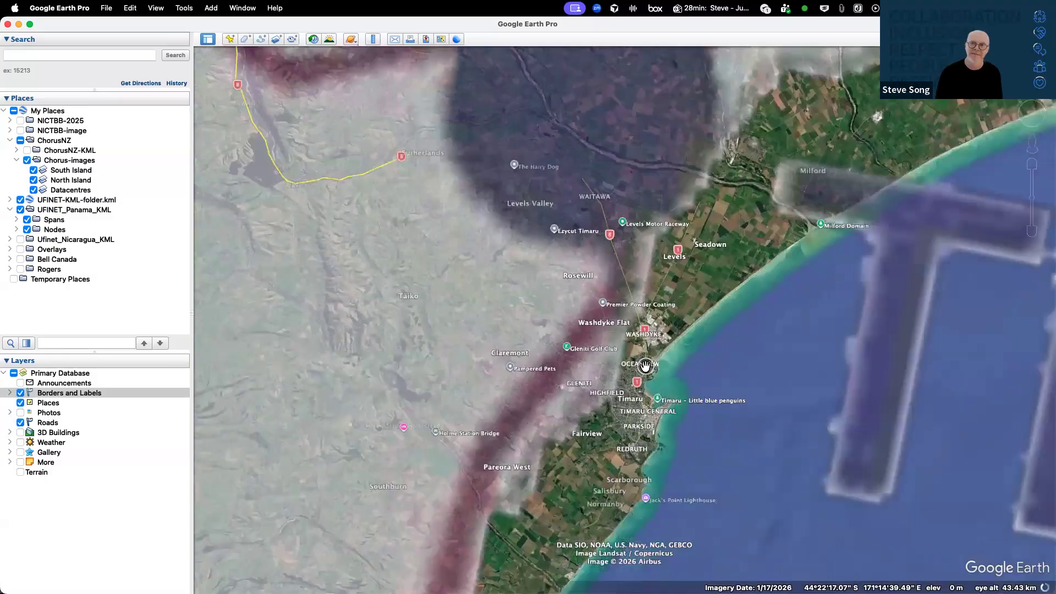
scroll(645, 366, "down", 3)
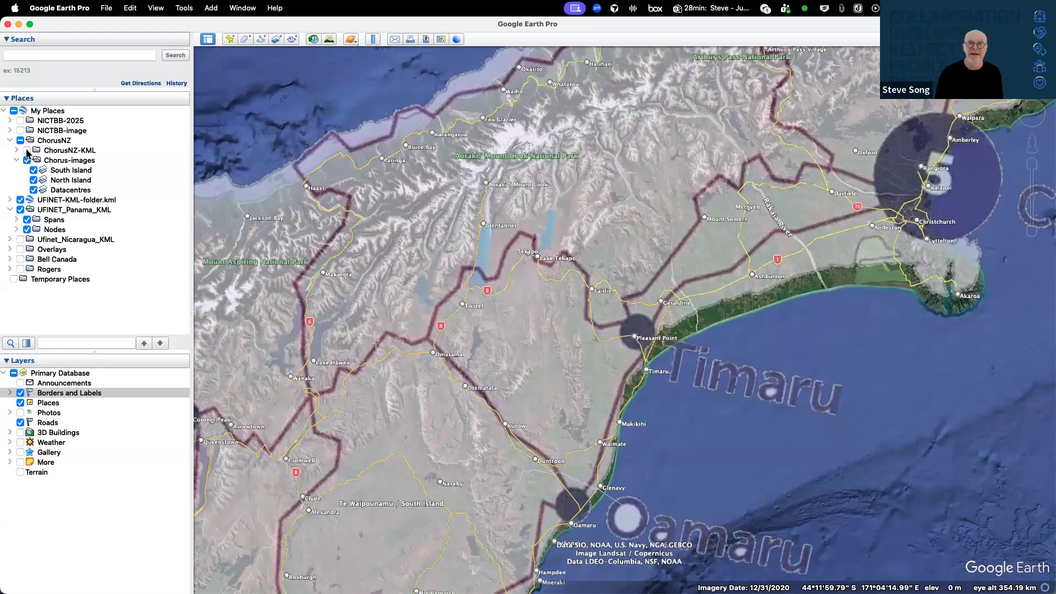
Show the ChorusNZ-KML folder with its mapped route through Taupo, Napier and Palmerston on the North Island
scroll(551, 262, "down", 3)
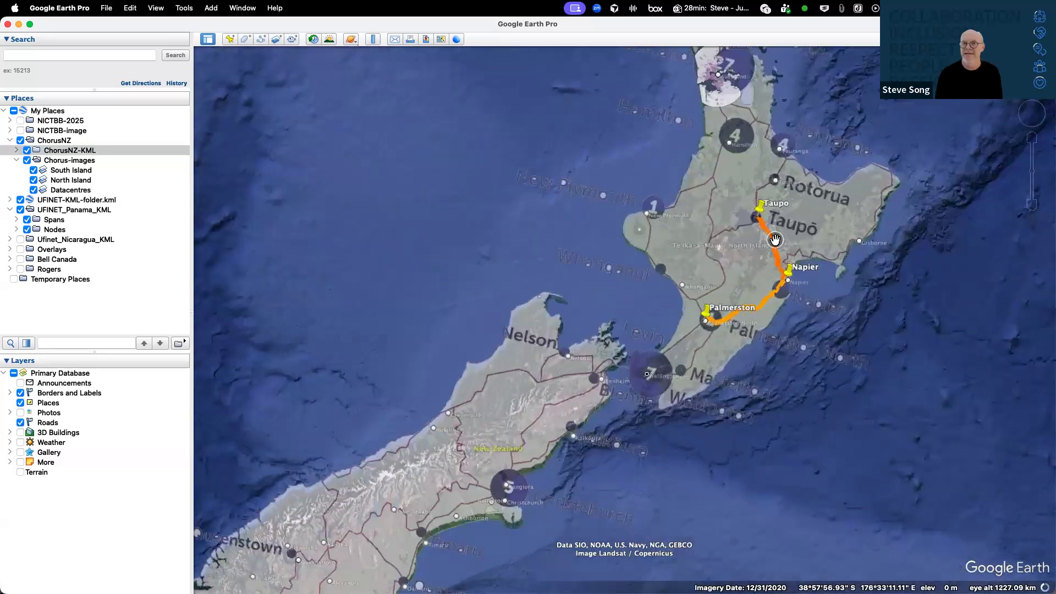
scroll(775, 240, "up", 3)
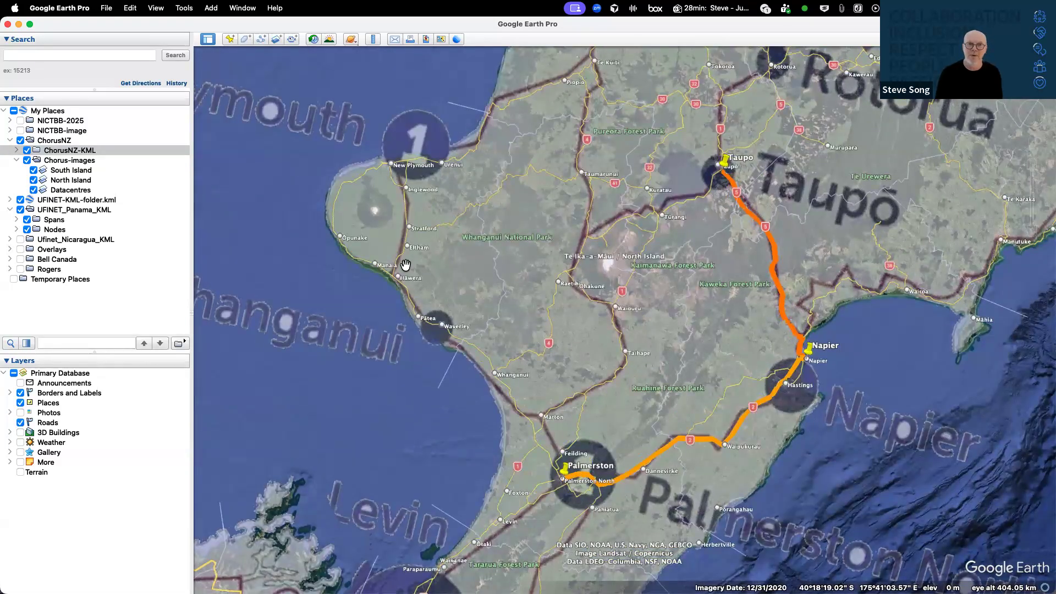
left_click_drag(404, 356, 531, 363)
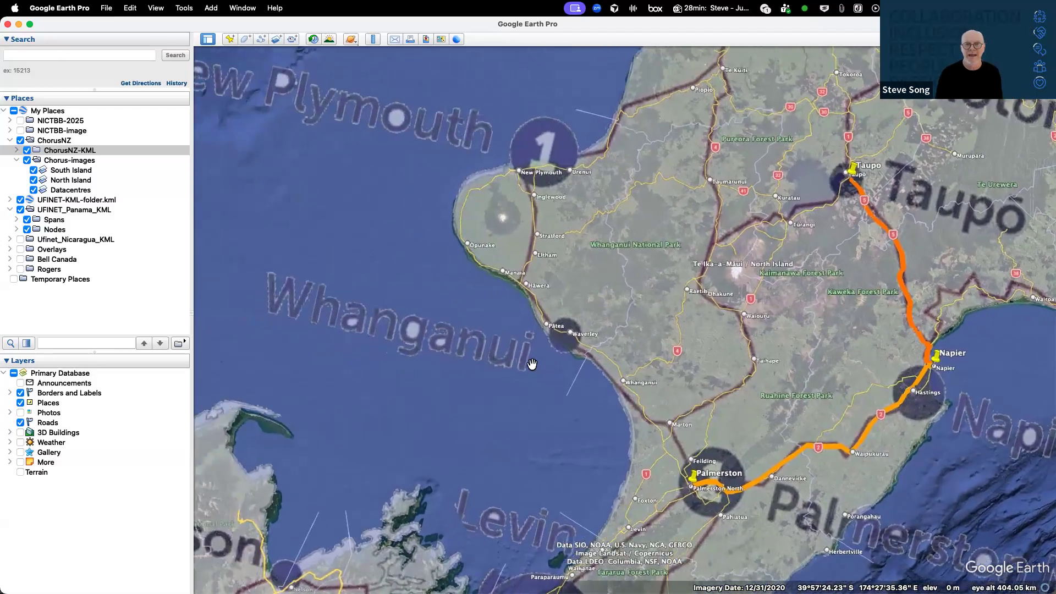
Create a new placemark named New Plymouth on the North Island's west coast
double_click(523, 331)
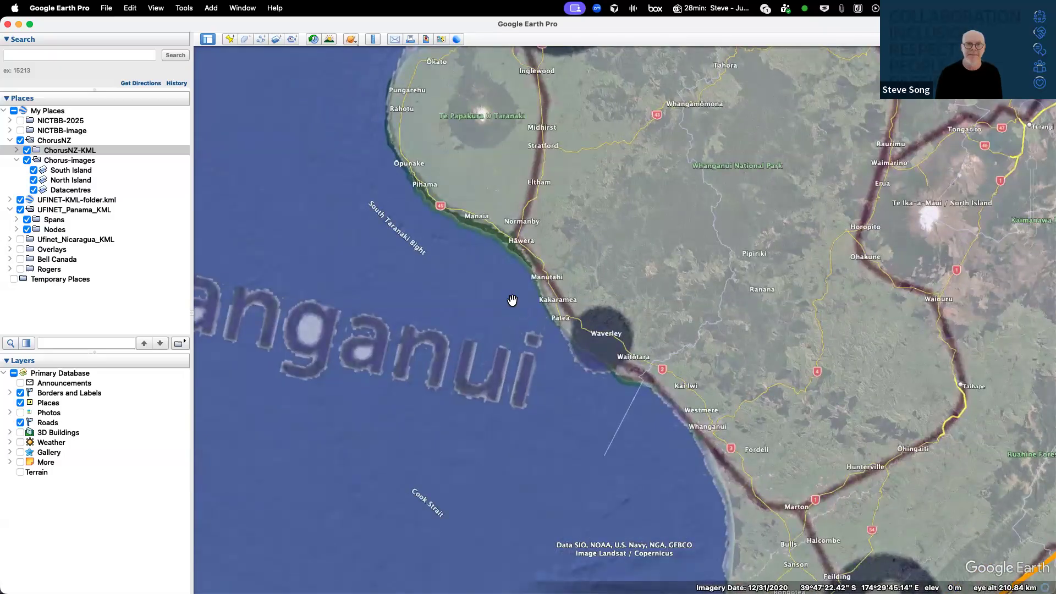
scroll(512, 300, "down", 5)
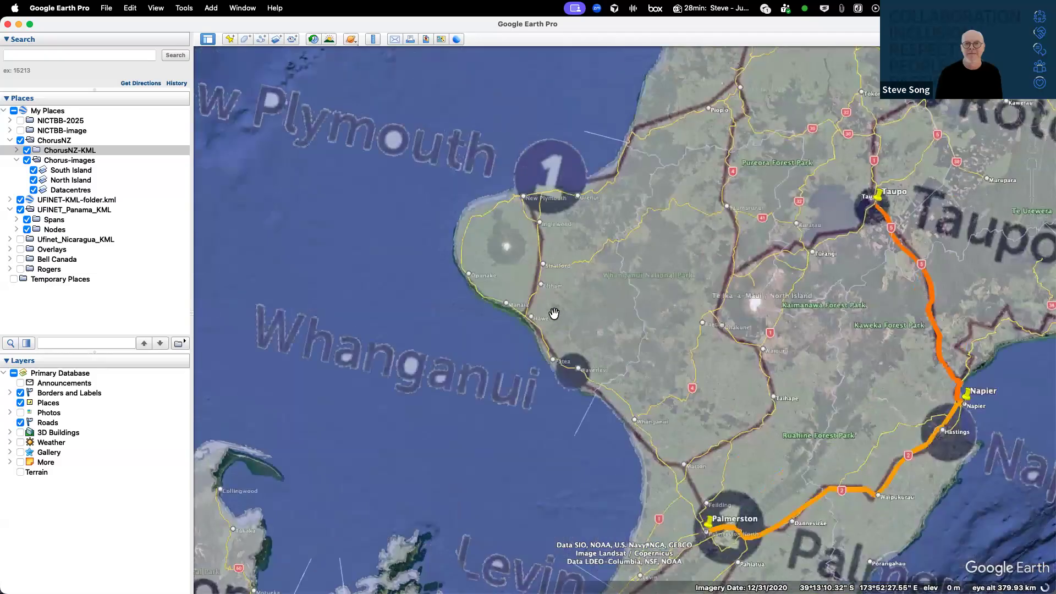
left_click_drag(522, 185, 557, 312)
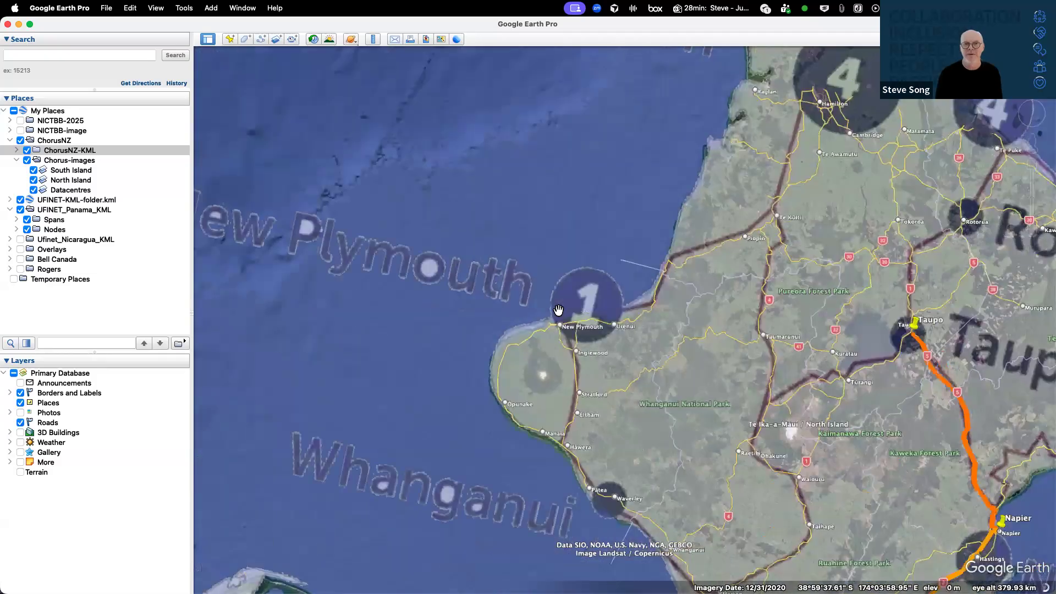
left_click(231, 40)
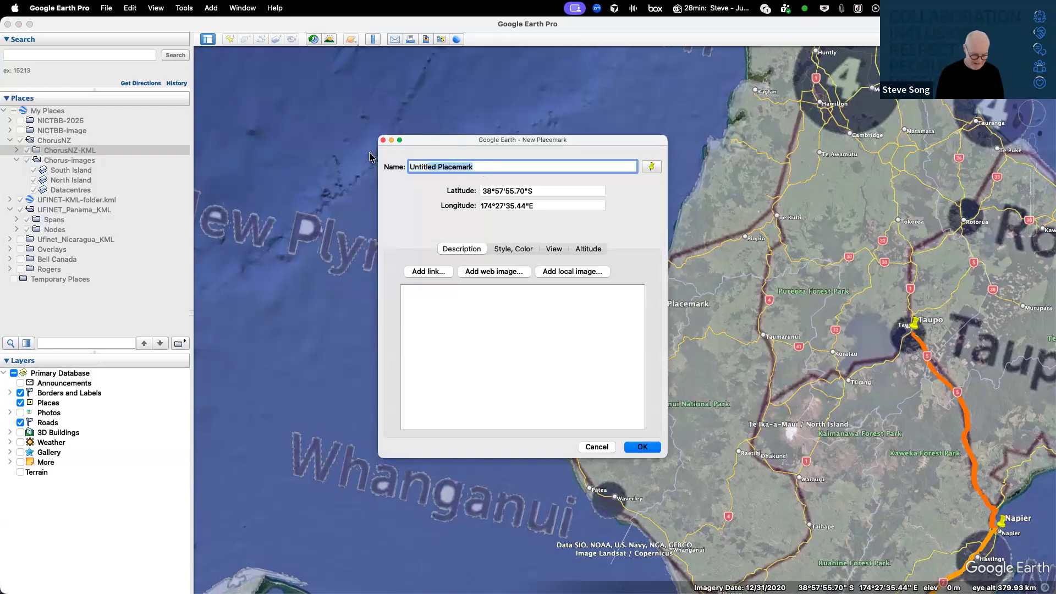
key("BackSpace")
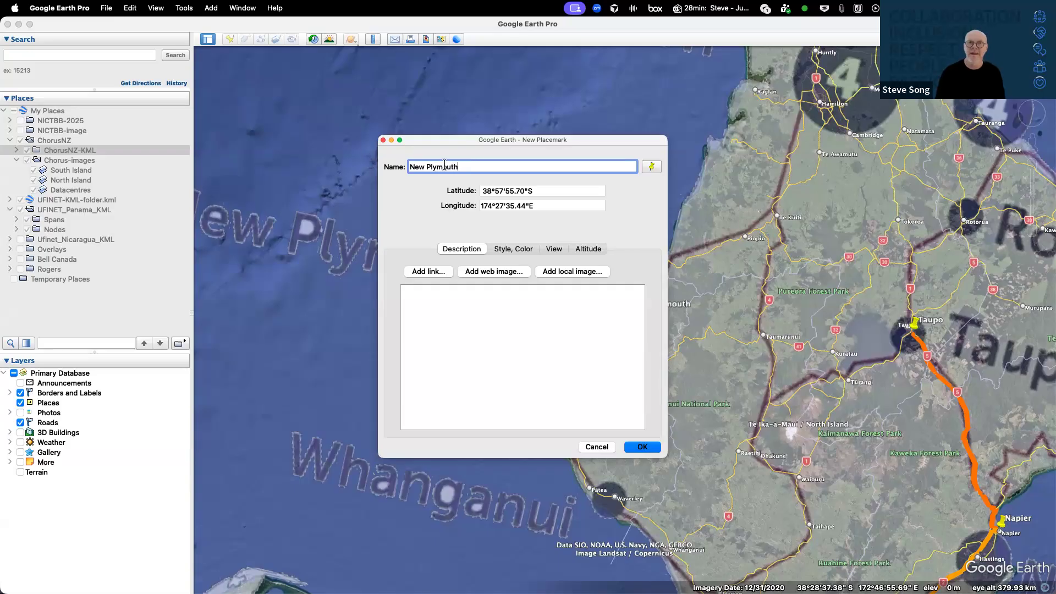
Move the New Plymouth placemark onto the city centre near the coast and save it
left_click_drag(481, 141, 191, 194)
left_click_drag(633, 304, 566, 308)
scroll(553, 327, "up", 8)
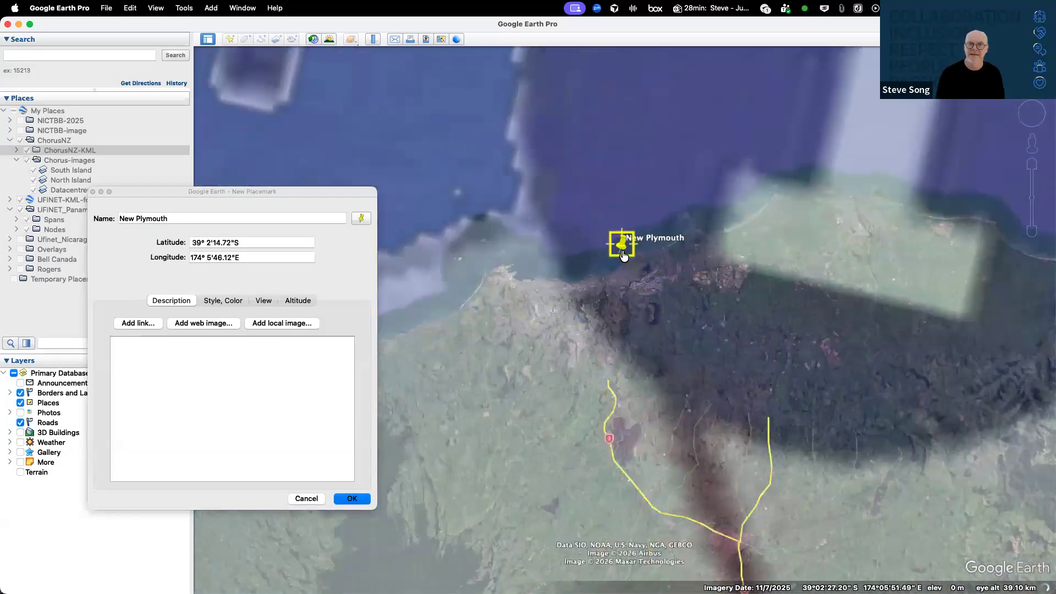
left_click_drag(622, 246, 573, 284)
scroll(566, 291, "up", 5)
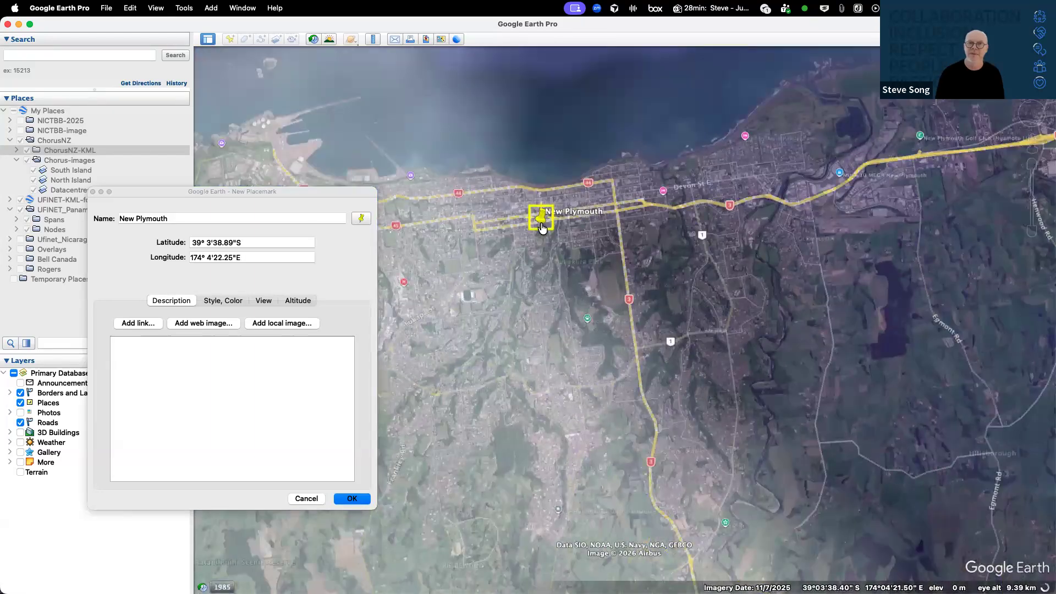
left_click_drag(536, 227, 580, 207)
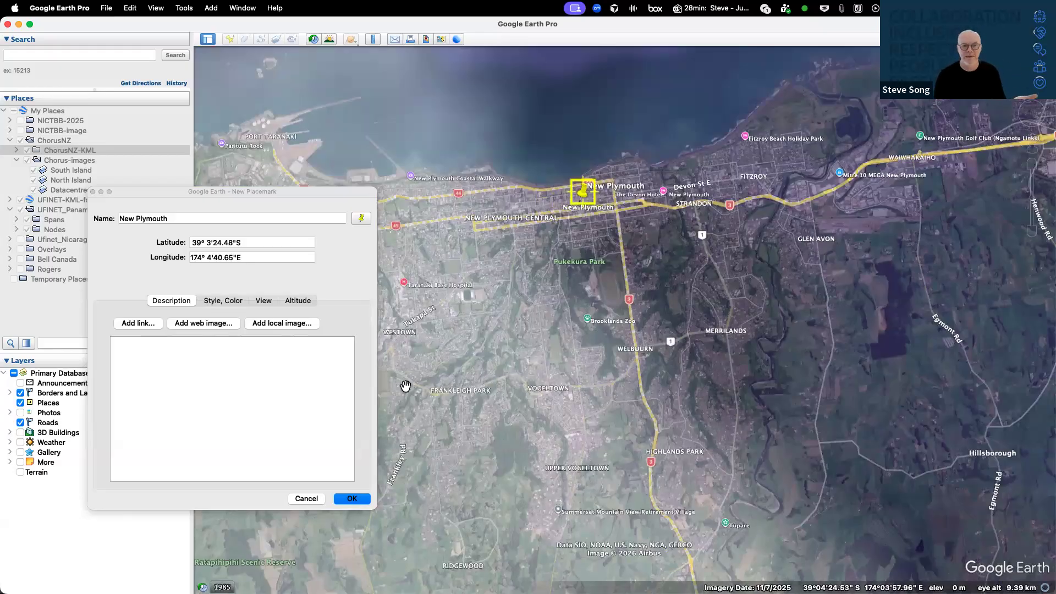
left_click(351, 499)
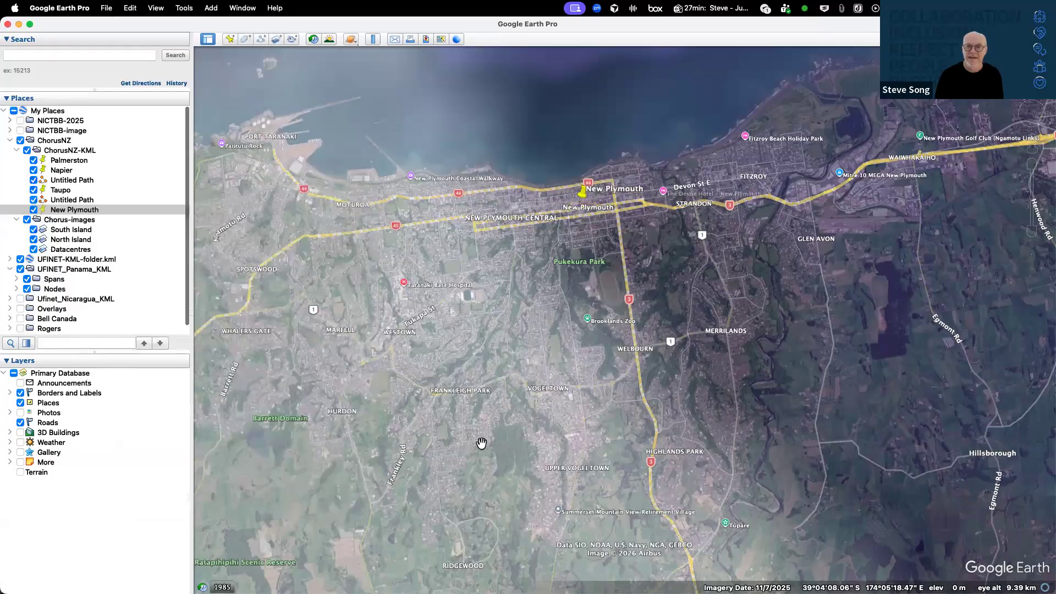
Start a new path for the Taupo–New Plymouth area with an orange line and a width of 10
scroll(487, 450, "down", 5)
scroll(488, 455, "down", 5)
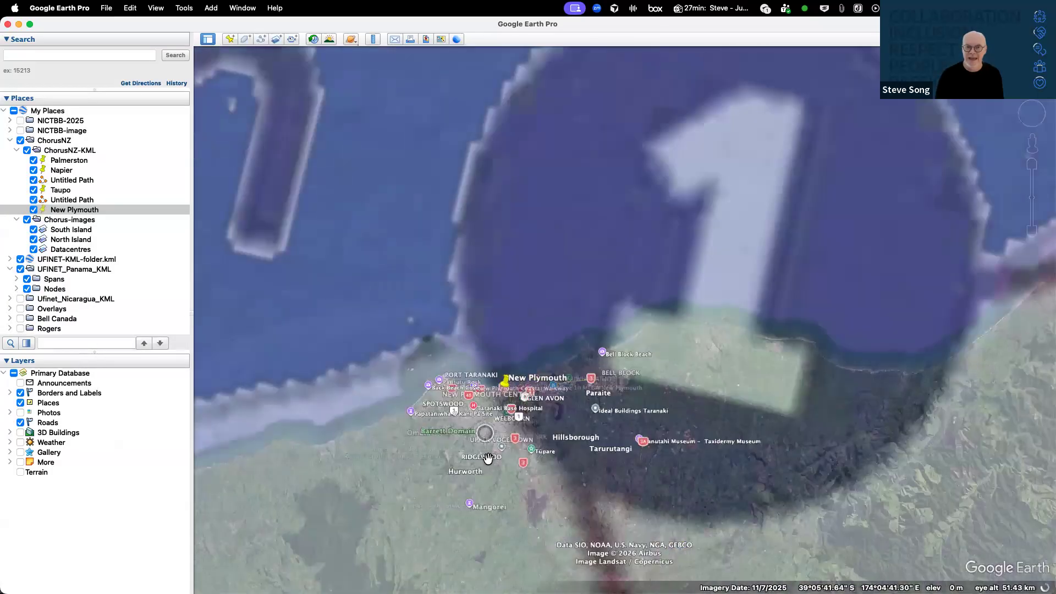
left_click_drag(600, 509, 561, 280)
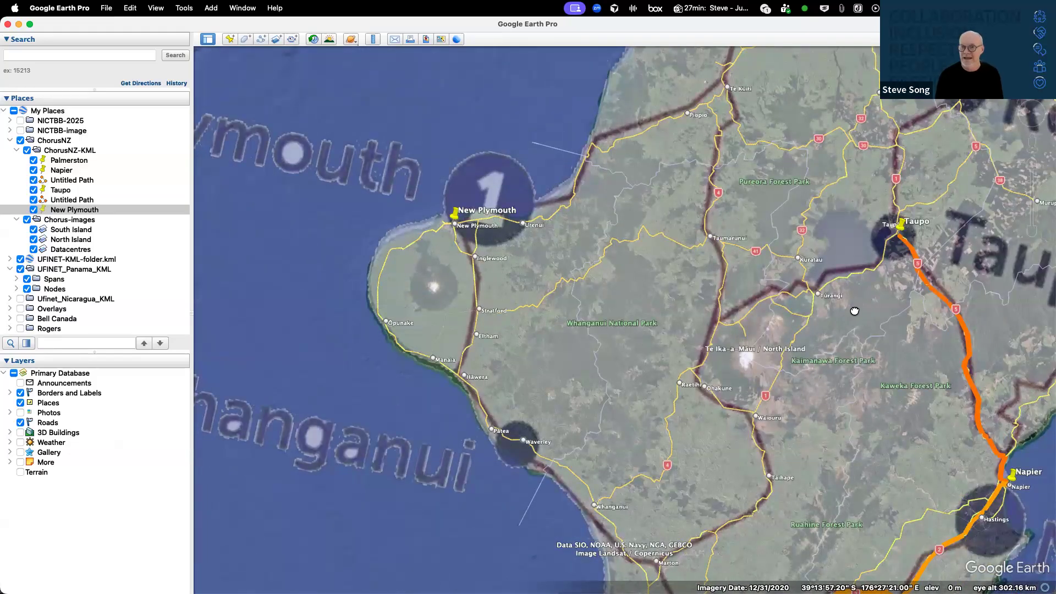
left_click_drag(853, 306, 840, 298)
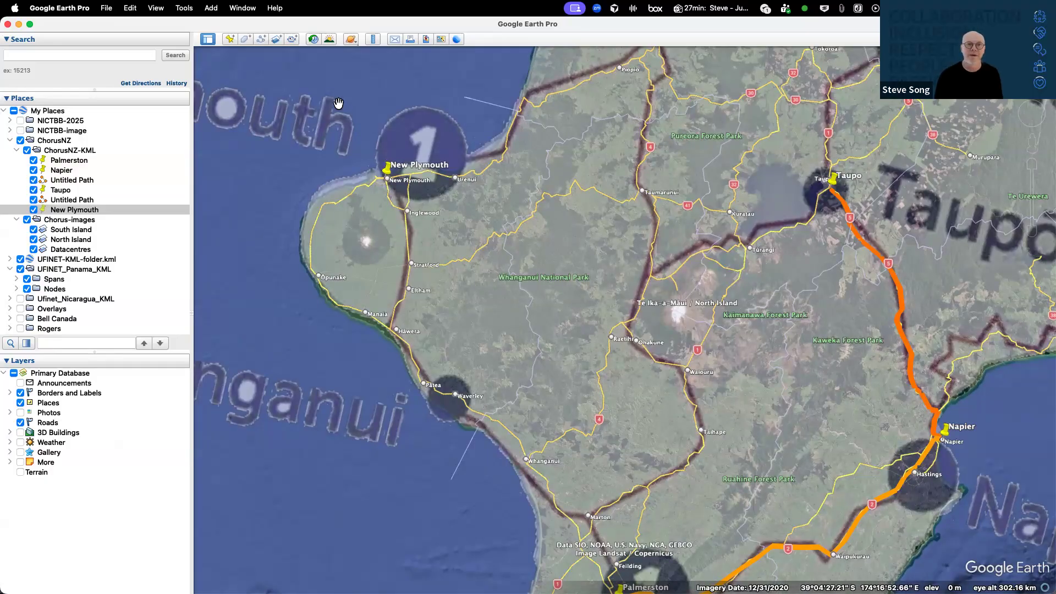
left_click(262, 39)
left_click_drag(588, 144, 306, 238)
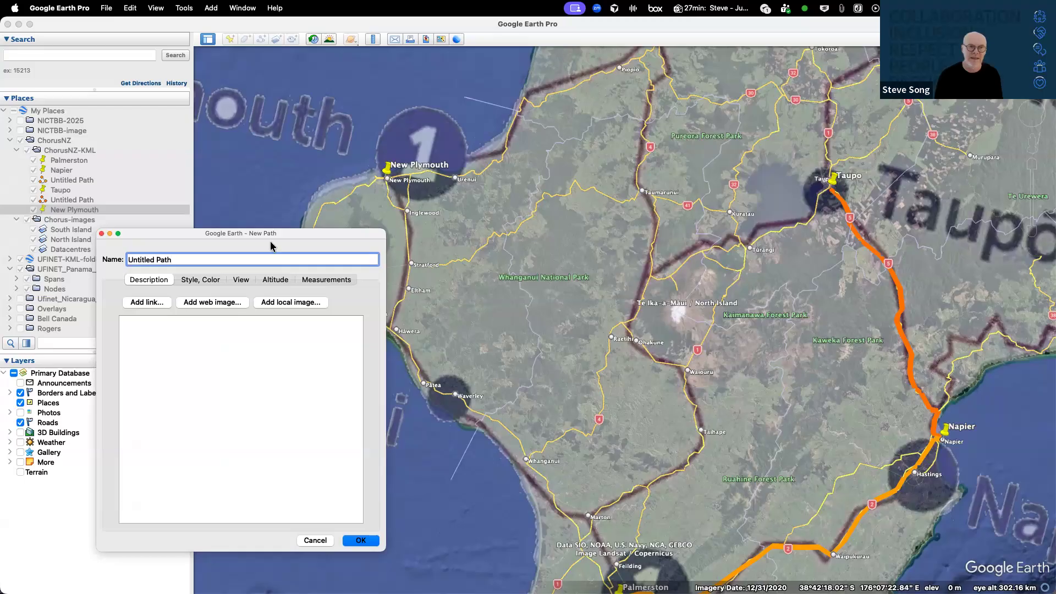
left_click(202, 280)
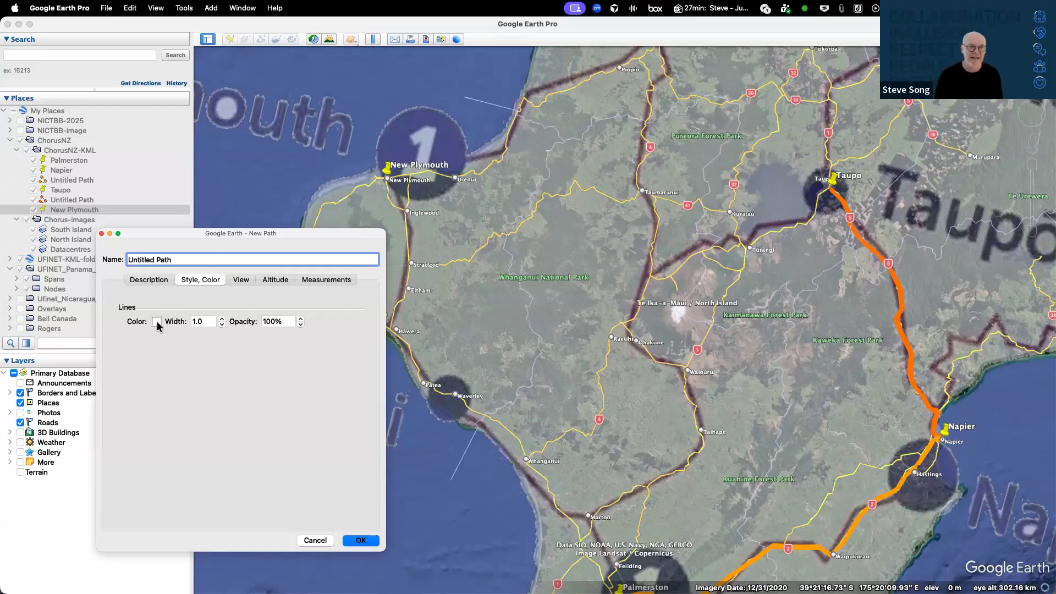
left_click(158, 325)
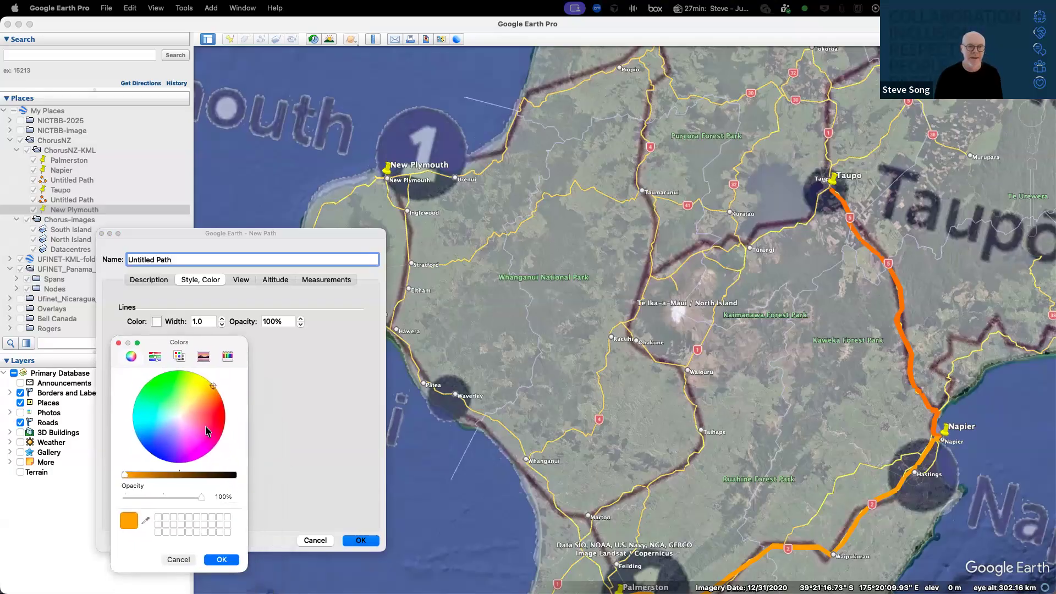
left_click(220, 559)
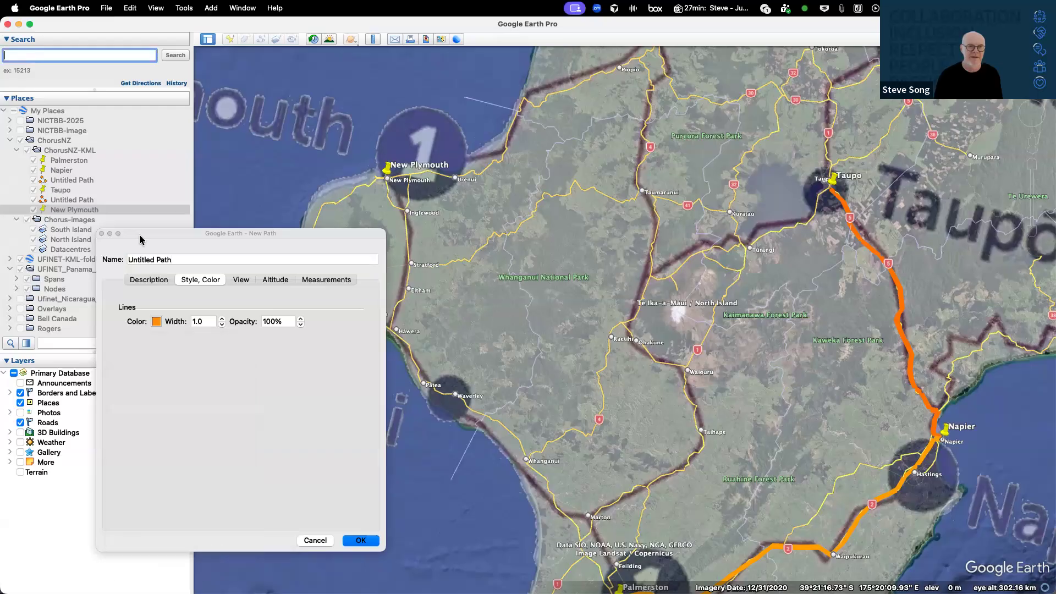
left_click(202, 321)
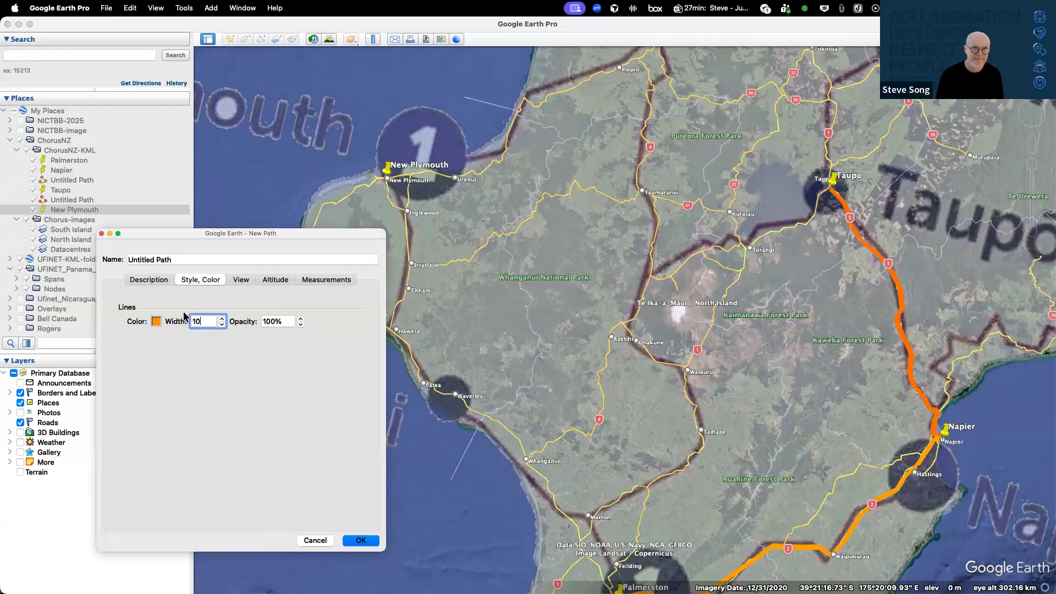
Trace the path from Taupo past Turangi along the road to the overlay's route junction north of Raetihi
left_click(826, 187)
left_click(824, 197)
left_click(821, 201)
left_click(813, 217)
left_click(806, 227)
left_click(793, 230)
left_click(756, 240)
left_click(743, 245)
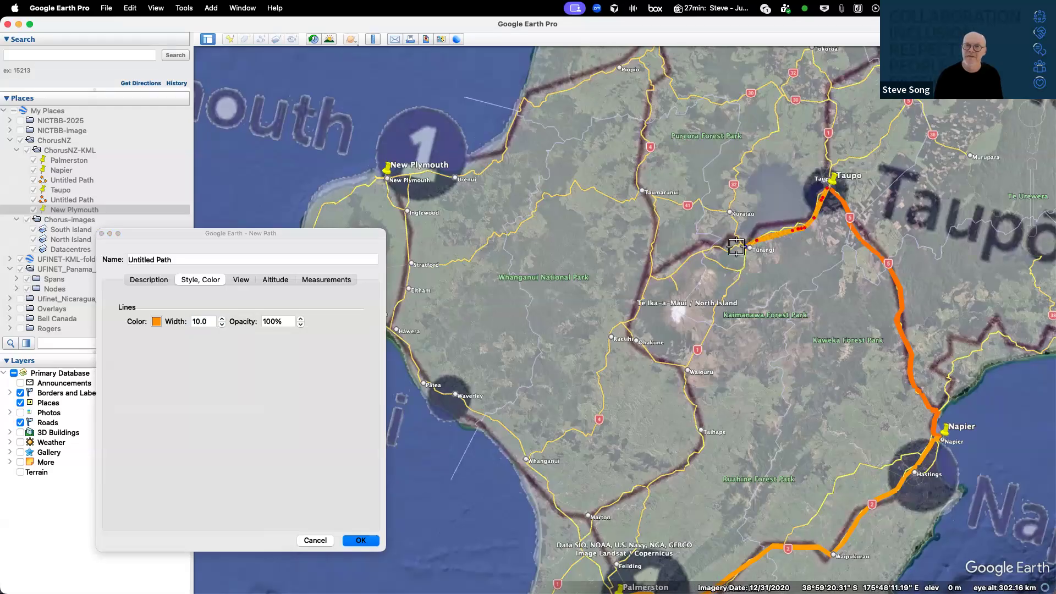
left_click(737, 247)
left_click(730, 246)
left_click(722, 249)
left_click(712, 251)
left_click(687, 262)
left_click(683, 264)
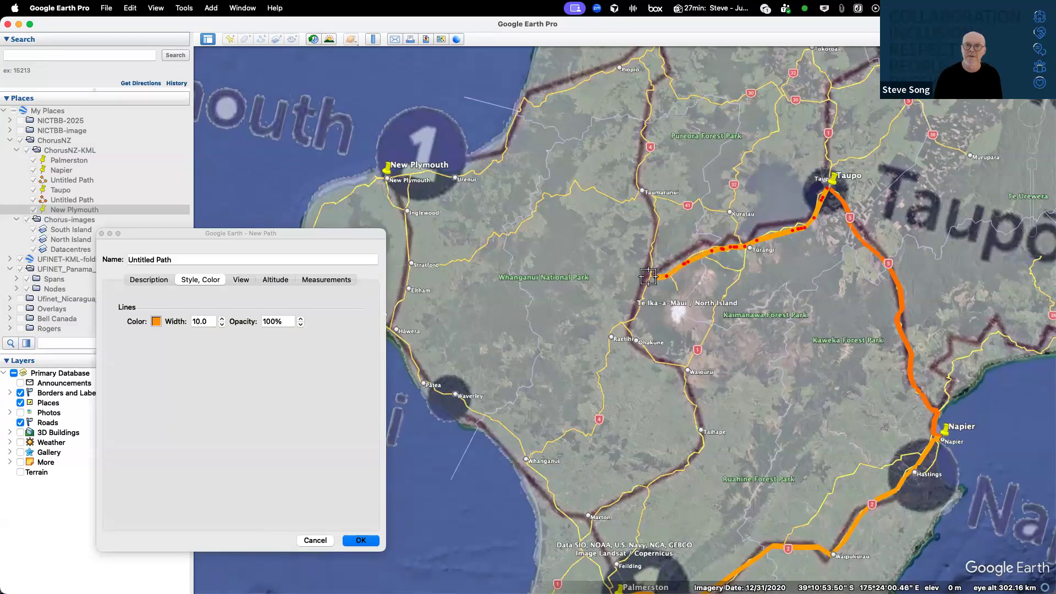
left_click(648, 275)
Extend the path north from the route junction along the road through Taumarunui toward Te Kuiti
left_click(650, 259)
left_click(650, 253)
left_click(652, 242)
left_click(653, 227)
left_click(652, 204)
left_click(640, 180)
left_click(643, 158)
left_click(645, 126)
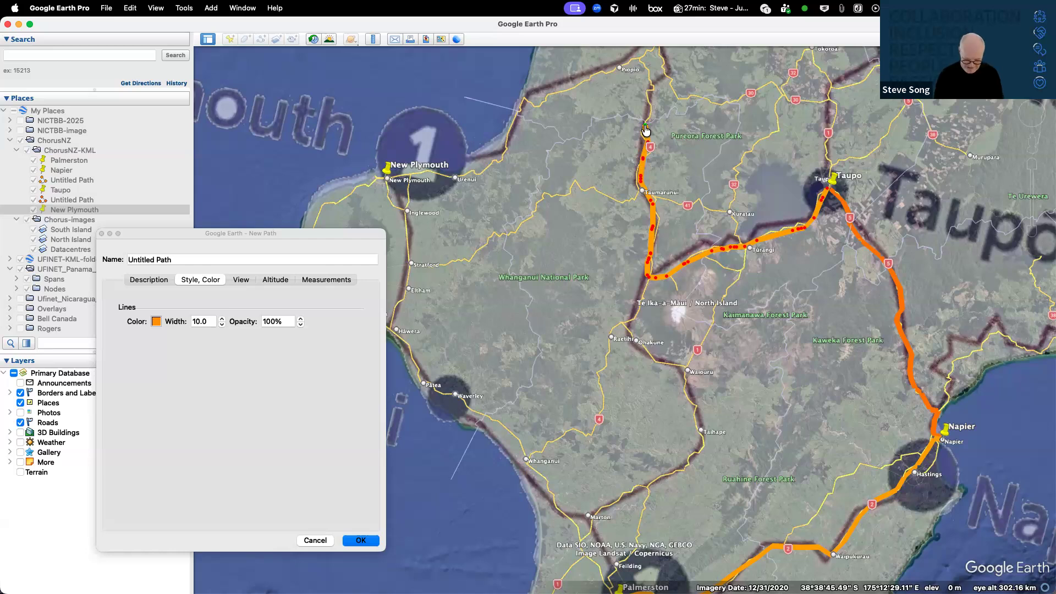
Continue the path up to Te Kuiti, back past Piopio and southwest along the overlay route to the coast
key("Up")
left_click(651, 211)
left_click(667, 195)
left_click(658, 156)
mouse_move(644, 184)
left_mouse_down()
mouse_move(603, 190)
mouse_move(518, 233)
left_mouse_up()
left_click(583, 202)
left_click(509, 267)
key("Down")
key("Left")
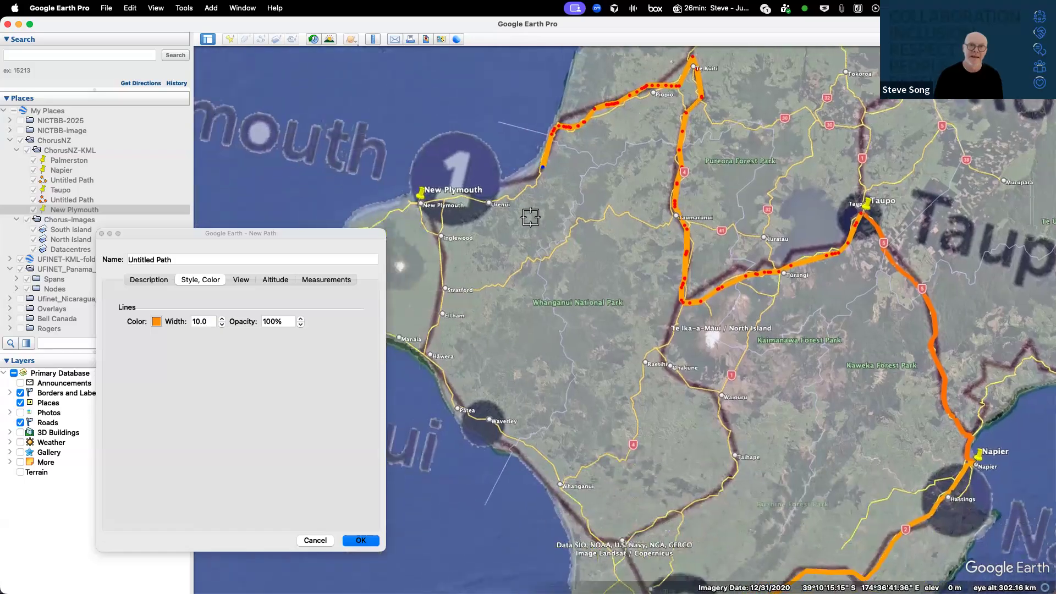
Trace the last stretch of the path along the coast past Urenui to the New Plymouth placemark and save it
left_click(572, 187)
left_click_drag(528, 193, 467, 202)
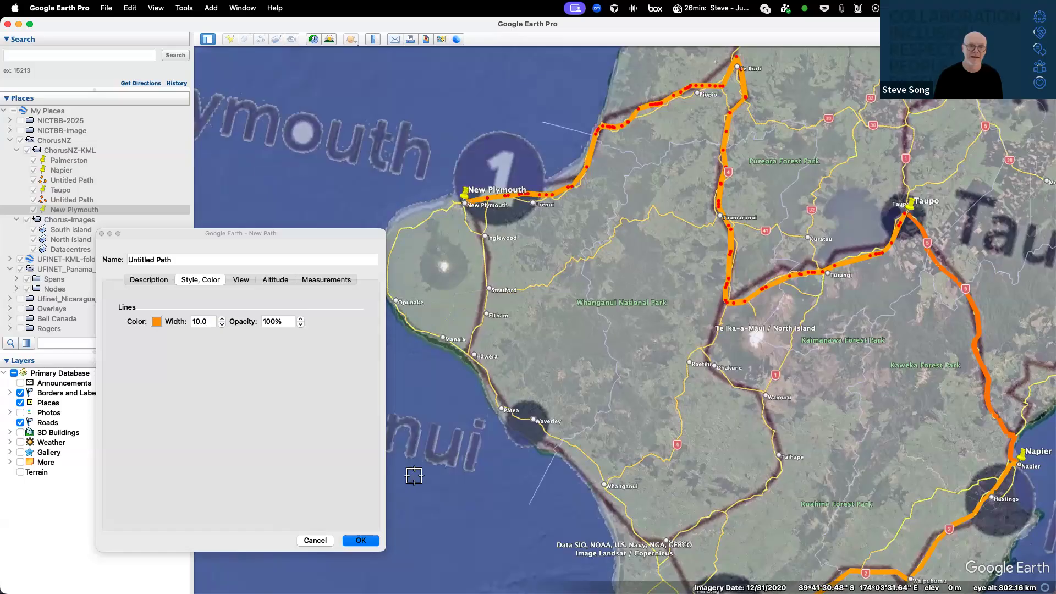
left_click(359, 540)
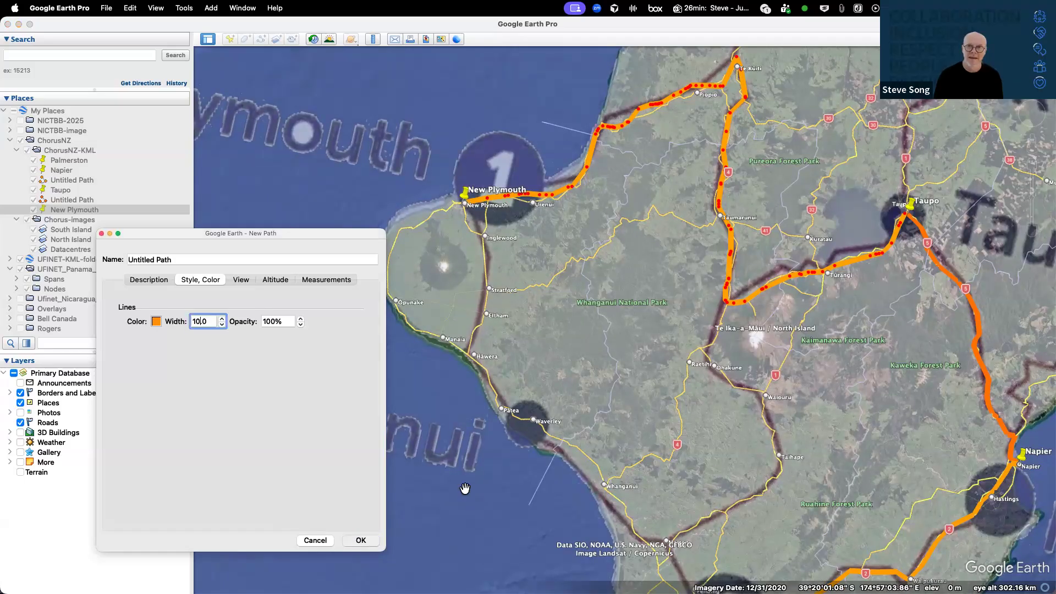
View the name and description fields of the Untitled Path listed below Napier, and close its properties without changes
scroll(652, 352, "down", 3)
scroll(652, 349, "down", 5)
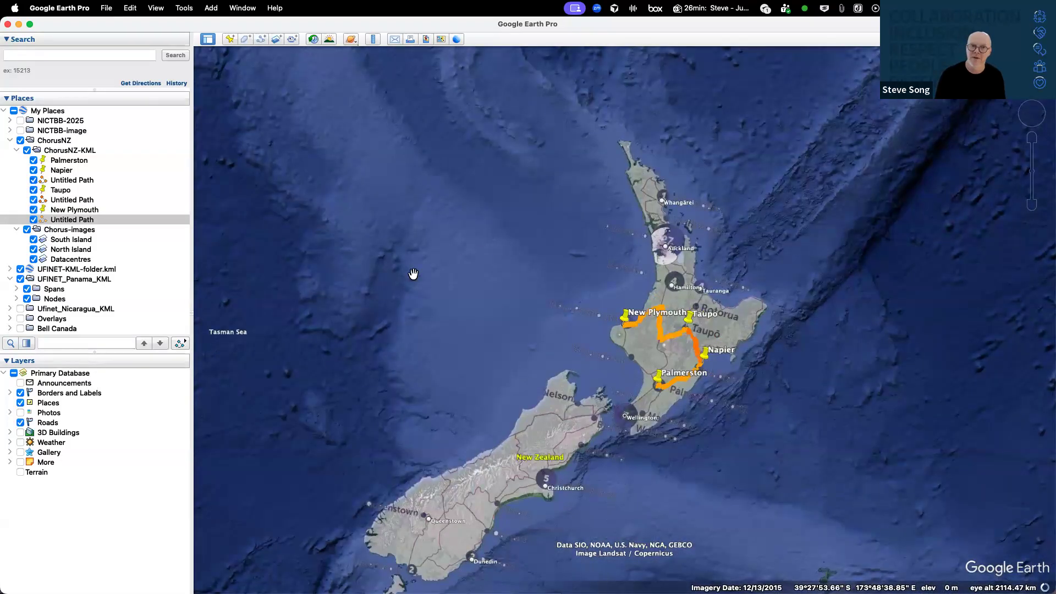
left_click(87, 153)
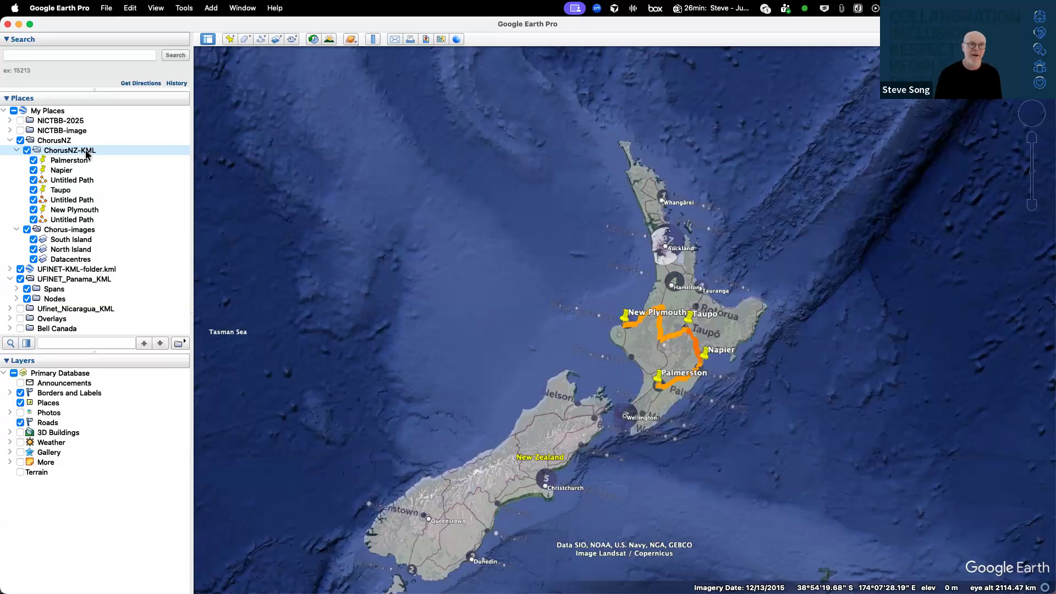
right_click(88, 180)
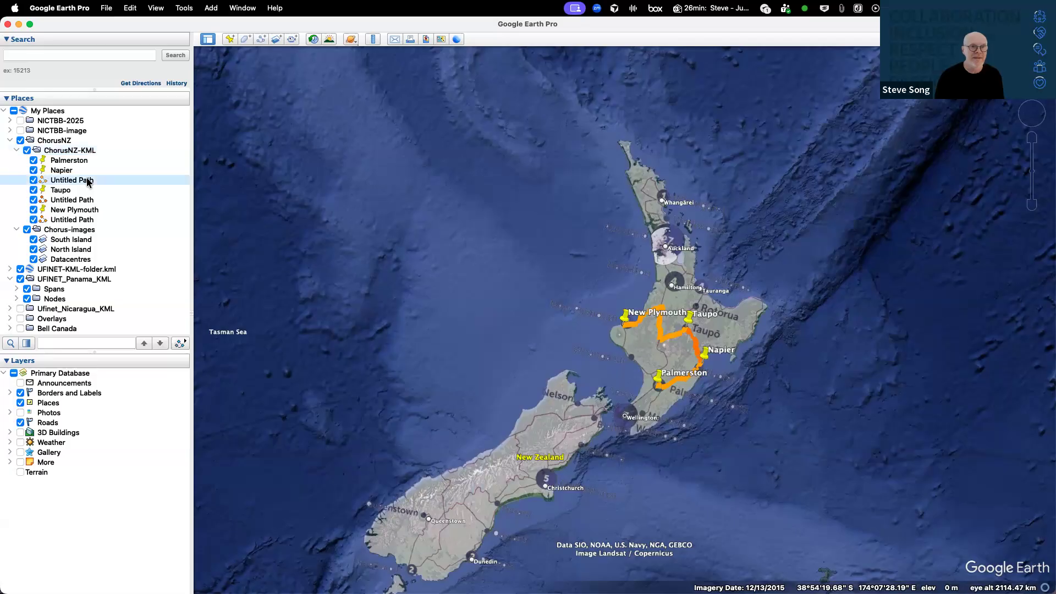
left_click(156, 312)
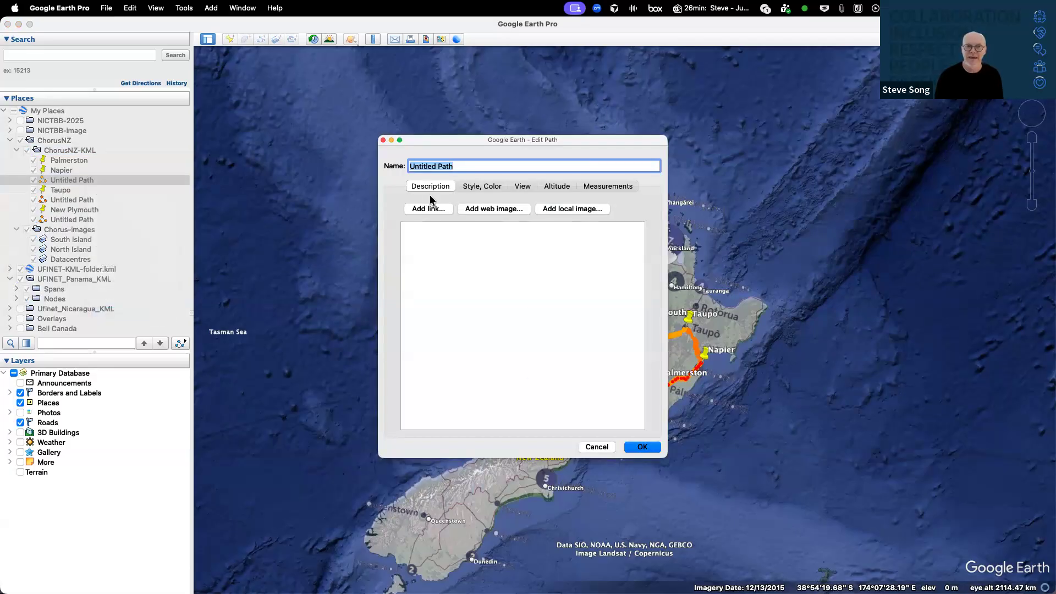
left_click(459, 297)
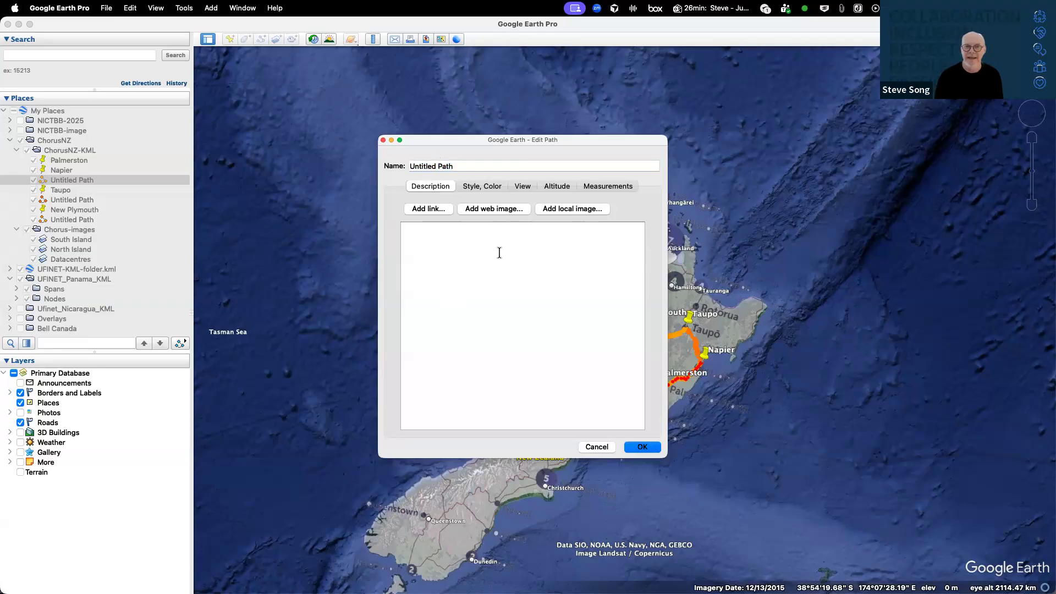
left_click(604, 445)
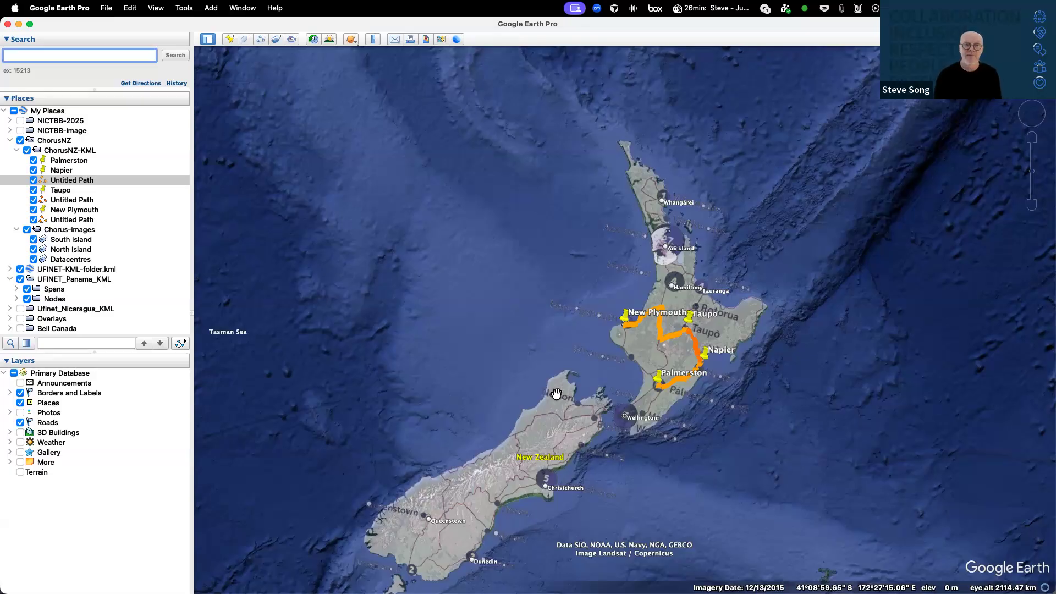
Switch to Firefox and open the kml2ofds converter at kml2ofds.opentelecomdata.org in a new tab
key("super+Tab")
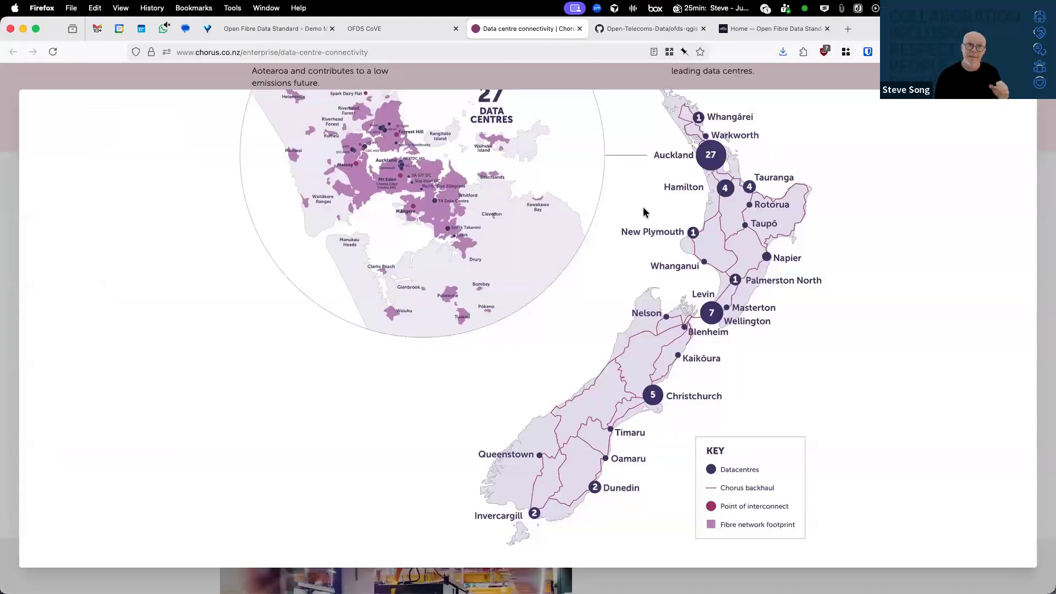
left_click(301, 26)
left_click(368, 27)
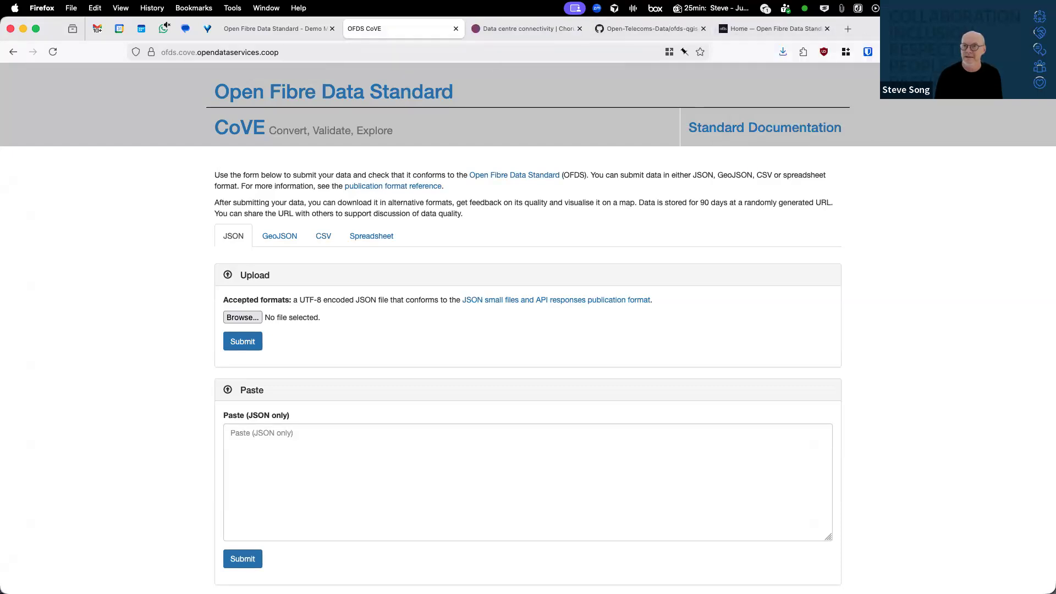
left_click(848, 30)
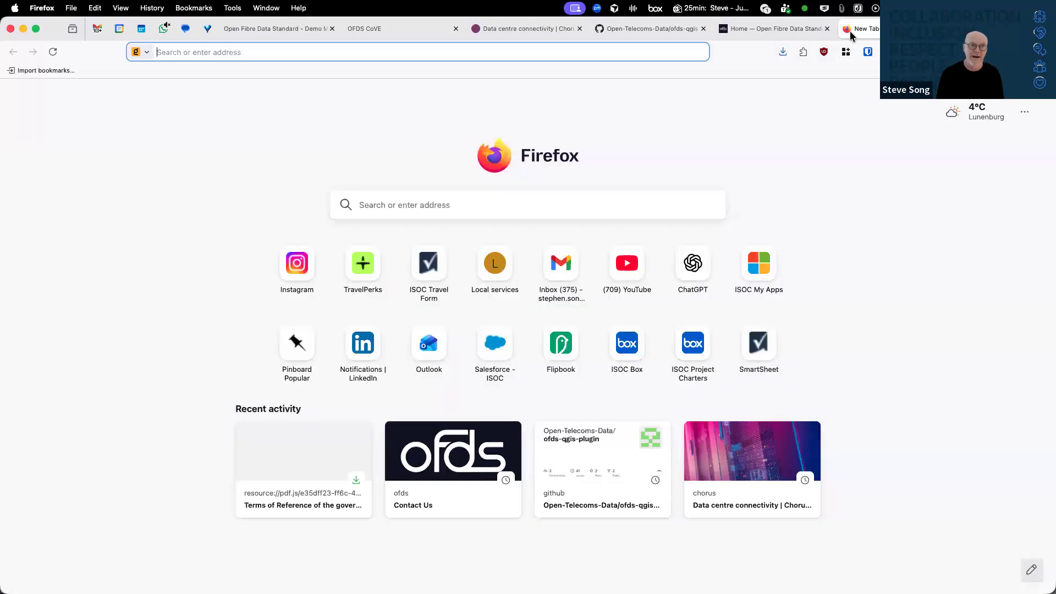
type("jnk")
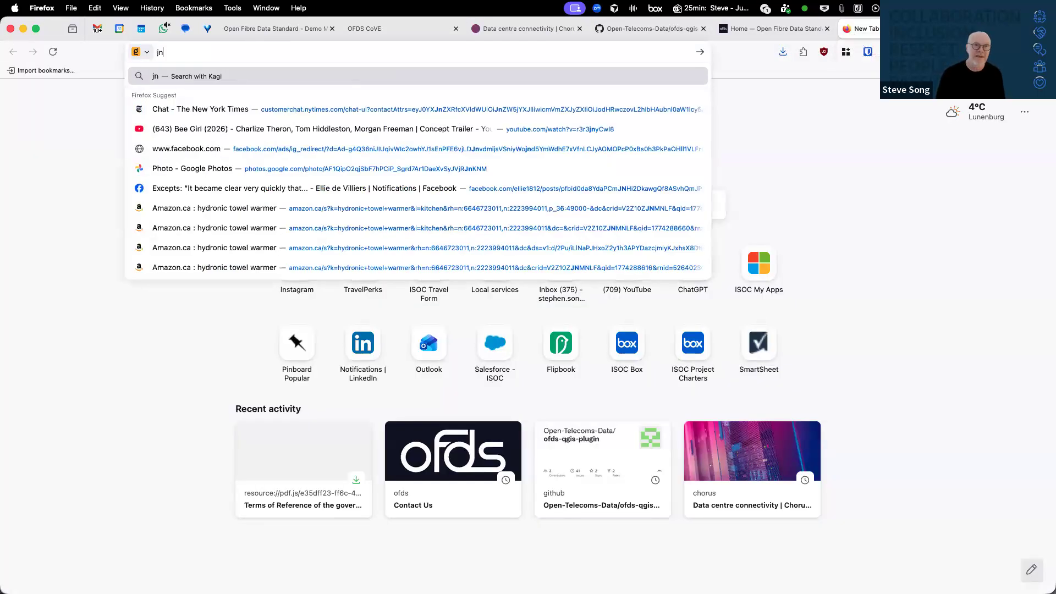
key("BackSpace")
key("BackSpace")
key("BackSpace")
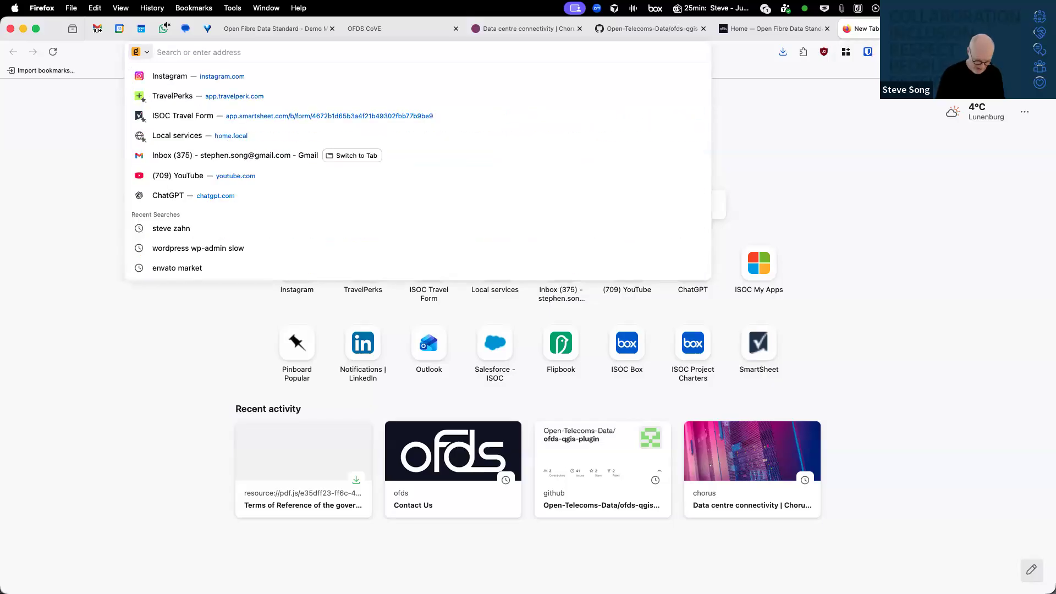
type("kml")
key("Return")
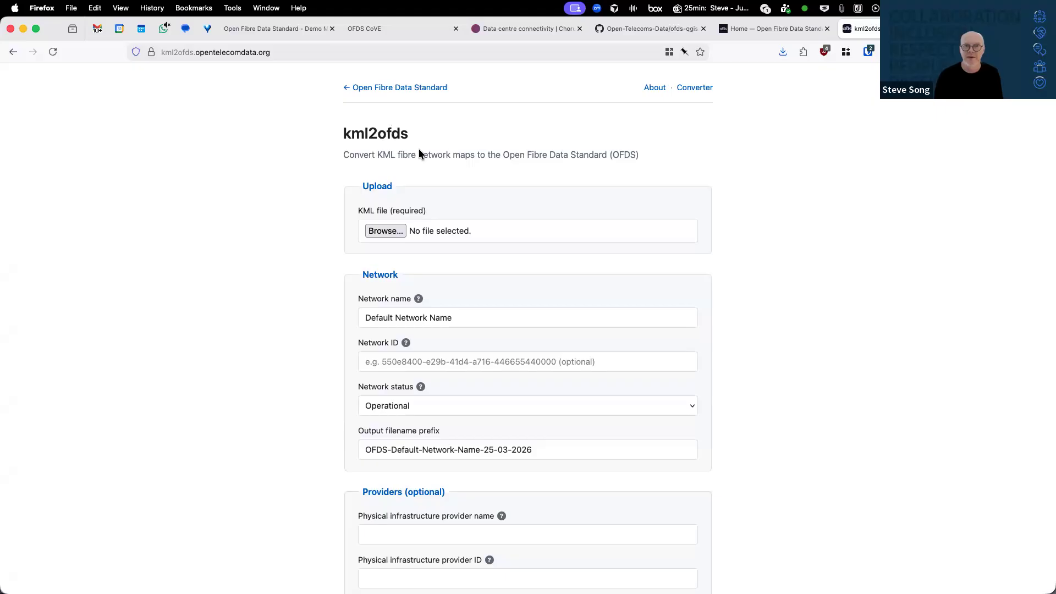
Choose Ufinet_Nicaragua_KML.kml from the input folder as the KML file for conversion
scroll(533, 205, "down", 3)
left_click(385, 154)
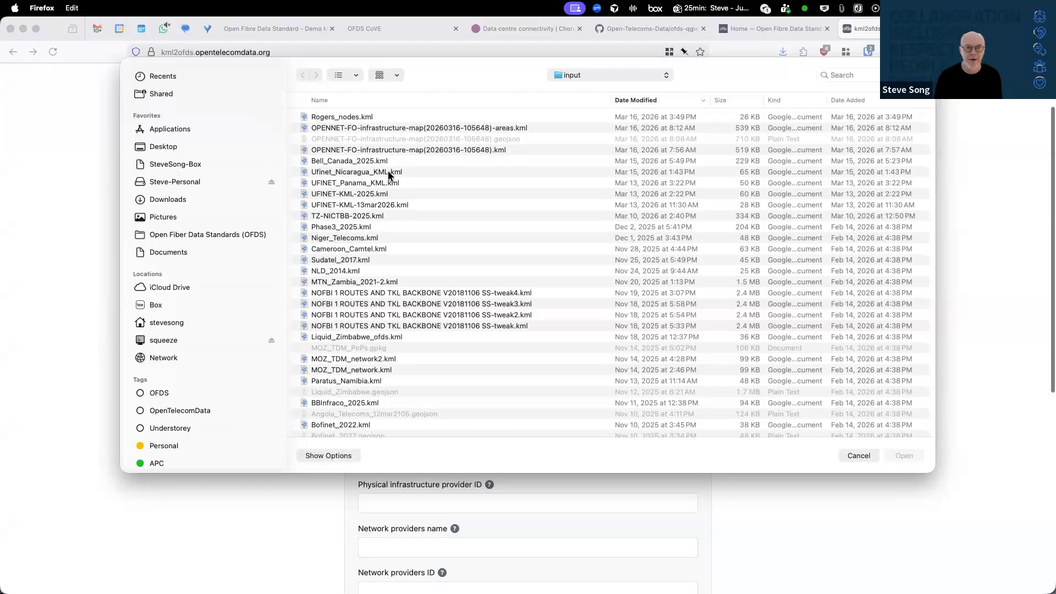
left_click(351, 175)
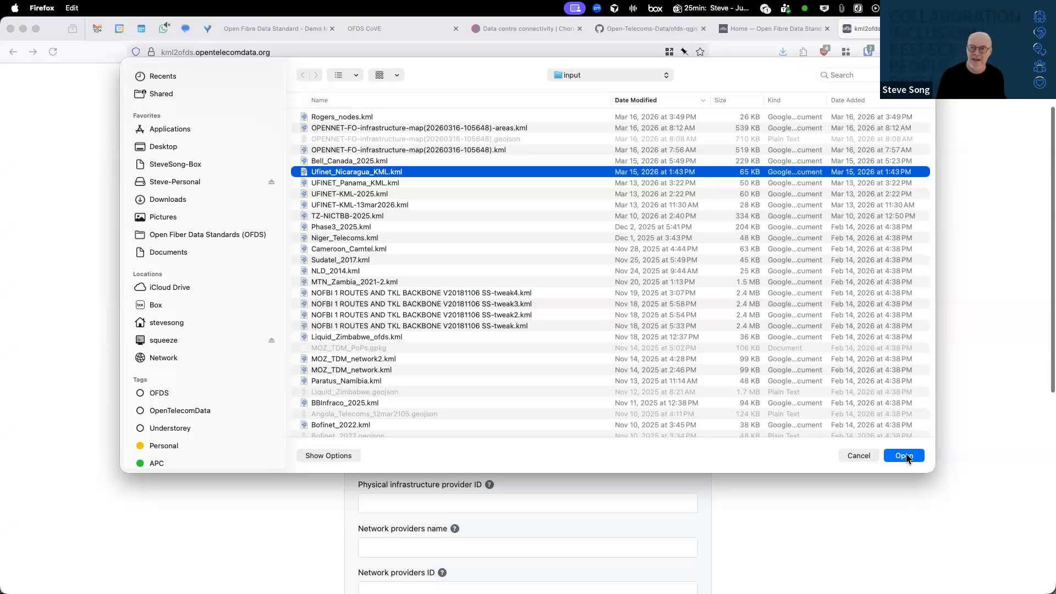
left_click(905, 456)
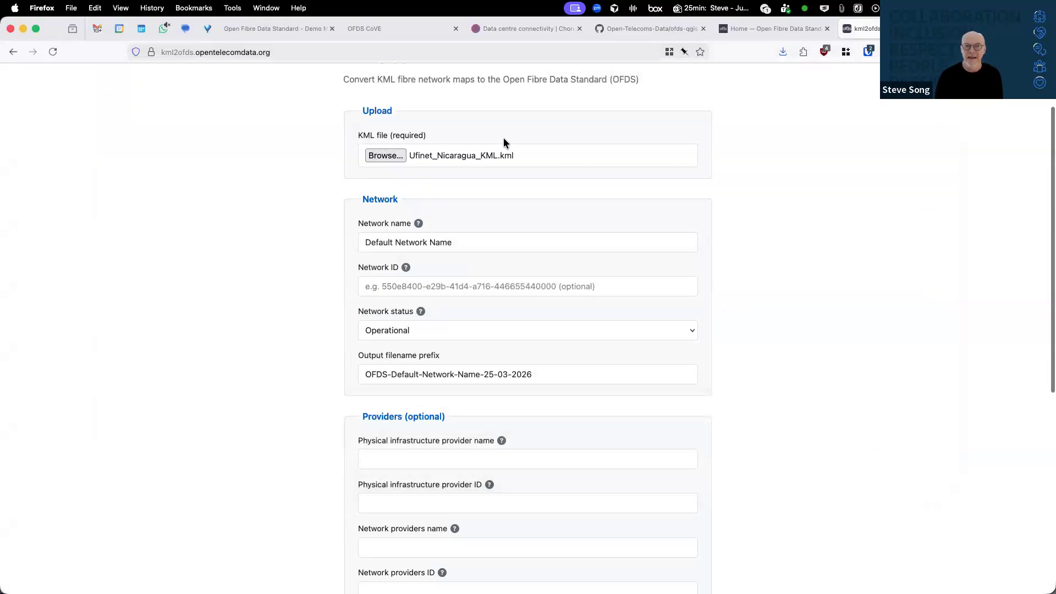
Name the network Ufinet National Network Nicaragua and keep the network status as Operational
left_click(377, 224)
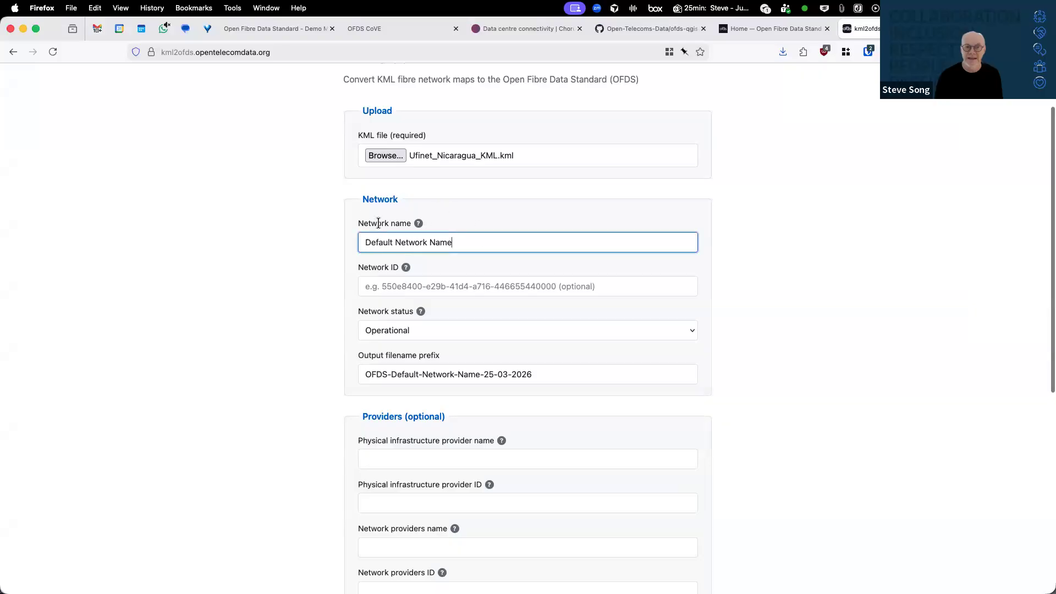
type("U")
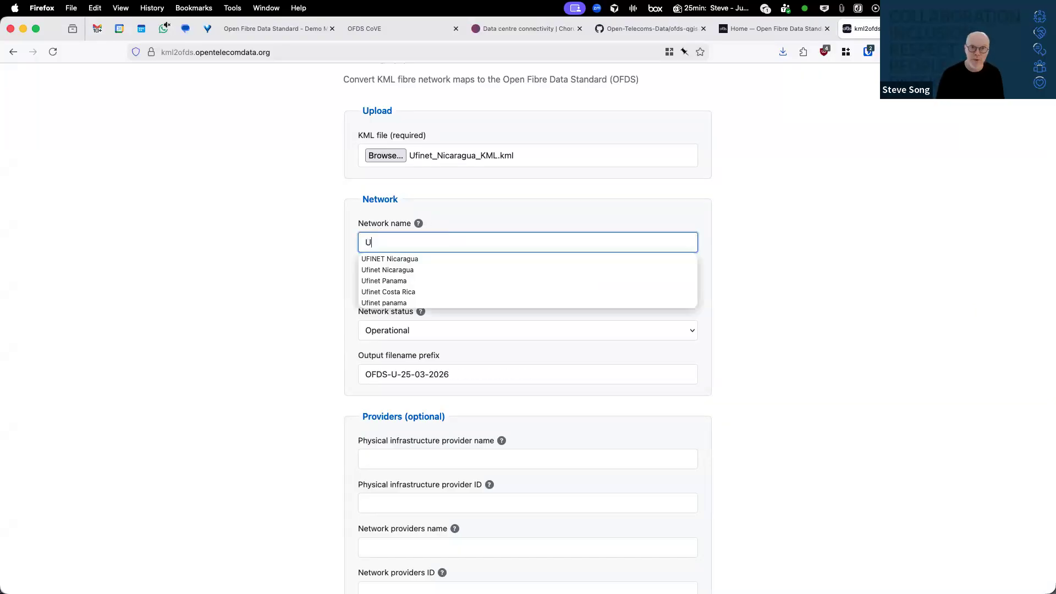
type("finet")
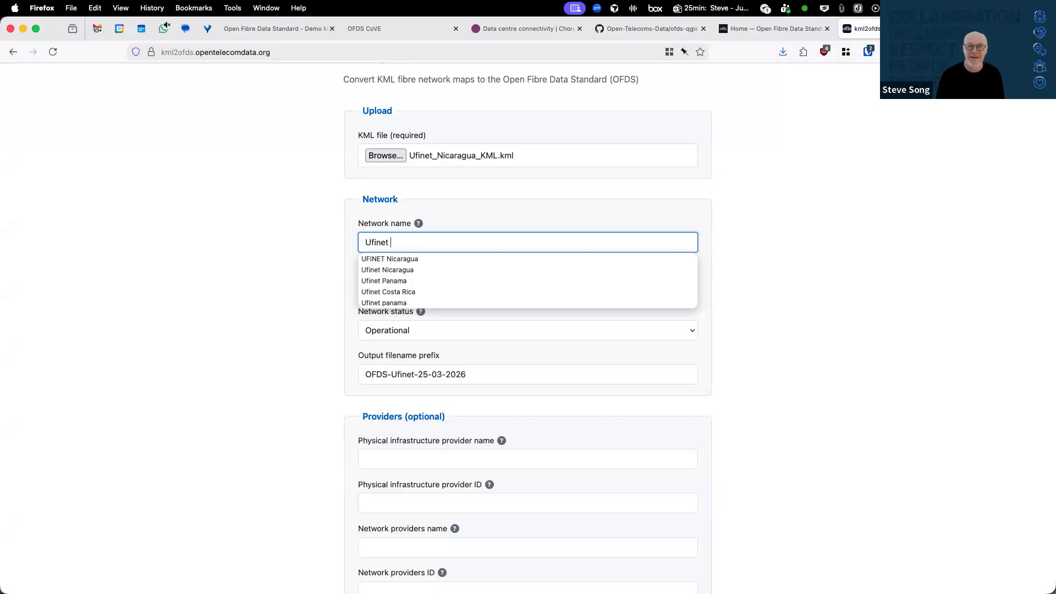
type(" National netwo")
key("BackSpace")
key("BackSpace")
key("BackSpace")
key("BackSpace")
key("BackSpace")
type("Network Nicaragua")
scroll(370, 279, "down", 3)
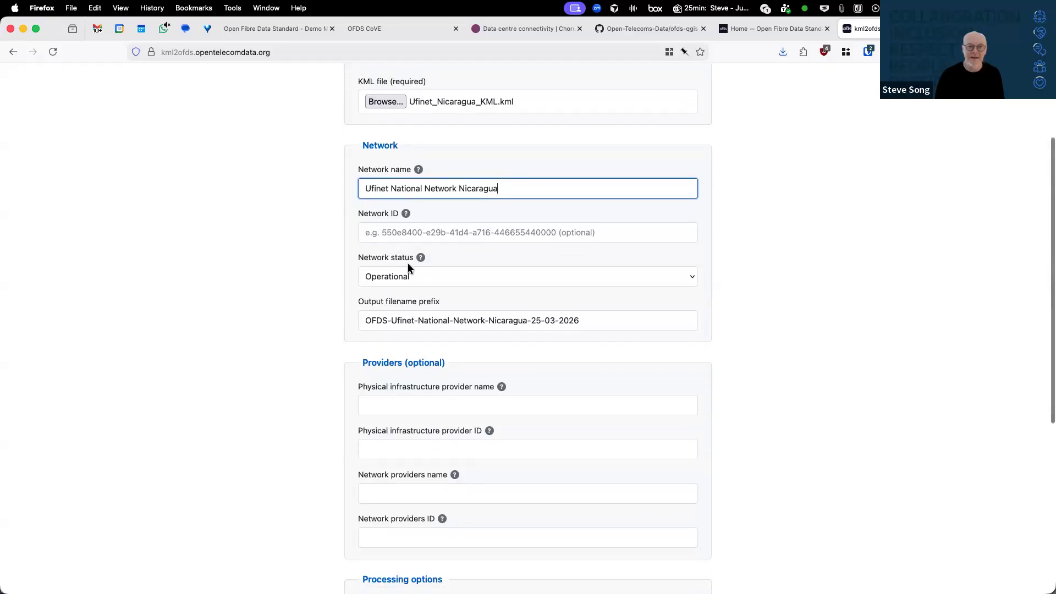
left_click(435, 239)
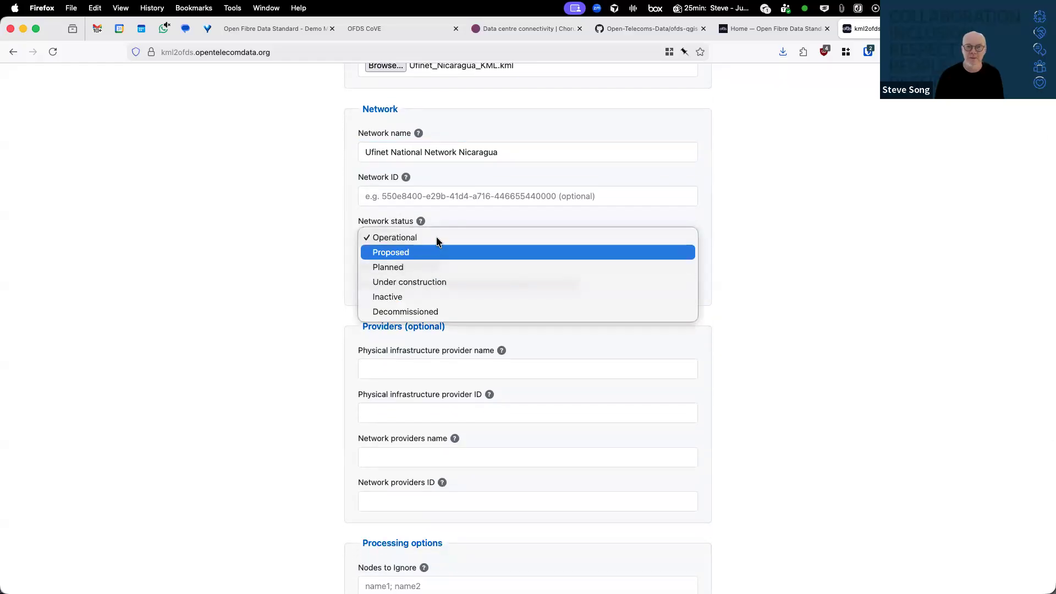
left_click(436, 238)
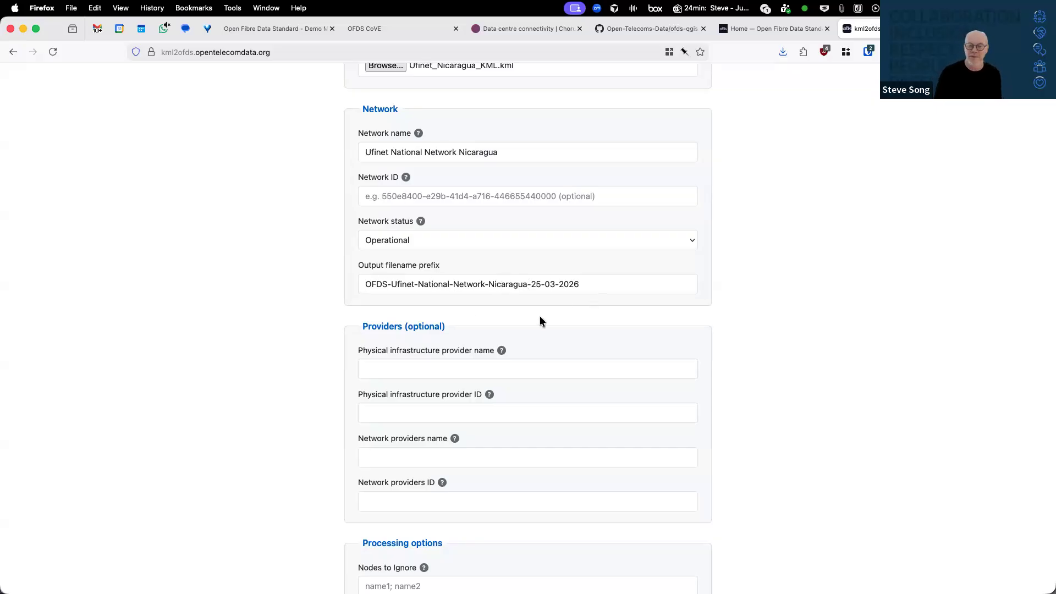
Enter Ufinet as the physical infrastructure provider name and Ufinet Nicaragua as the network provider name, leaving both IDs blank
scroll(495, 297, "down", 5)
left_click(430, 245)
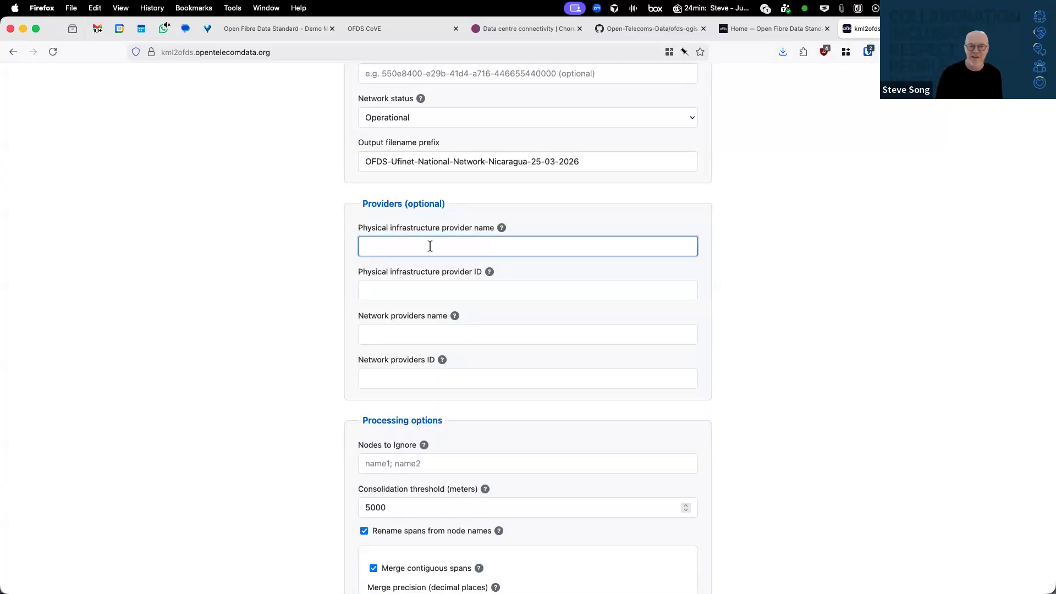
scroll(430, 246, "down", 1)
left_click(421, 222)
scroll(422, 222, "down", 1)
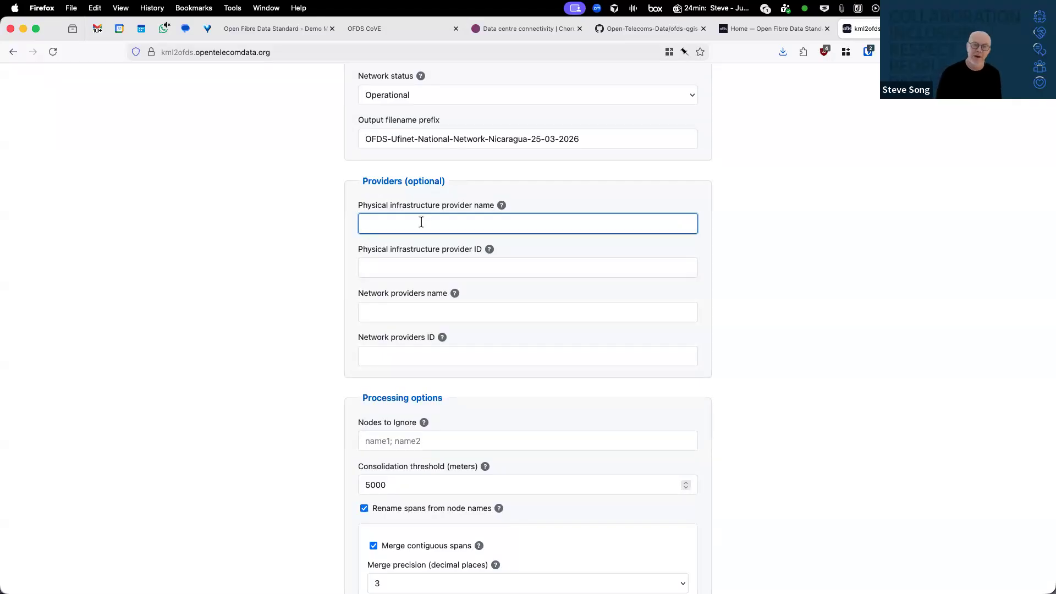
type("Ufinet")
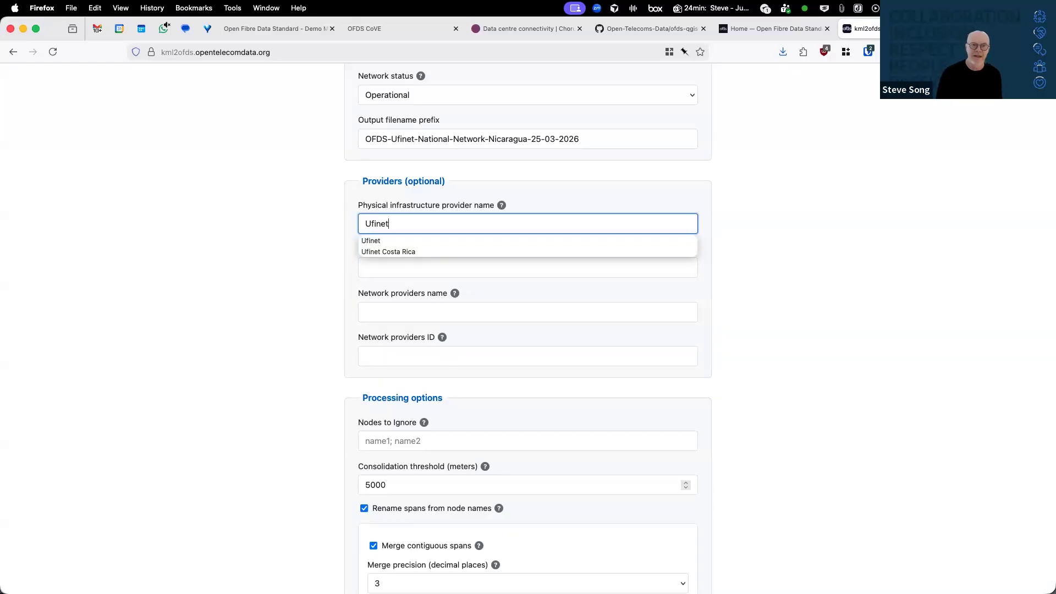
left_click(424, 270)
left_click(429, 315)
type("Ufinet Nicaragua")
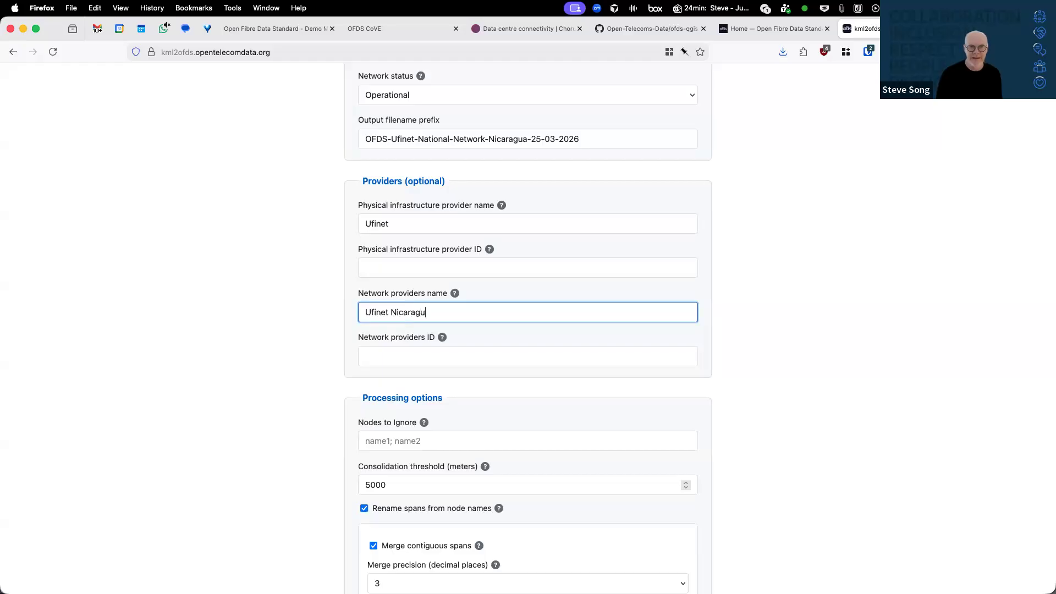
left_click(295, 342)
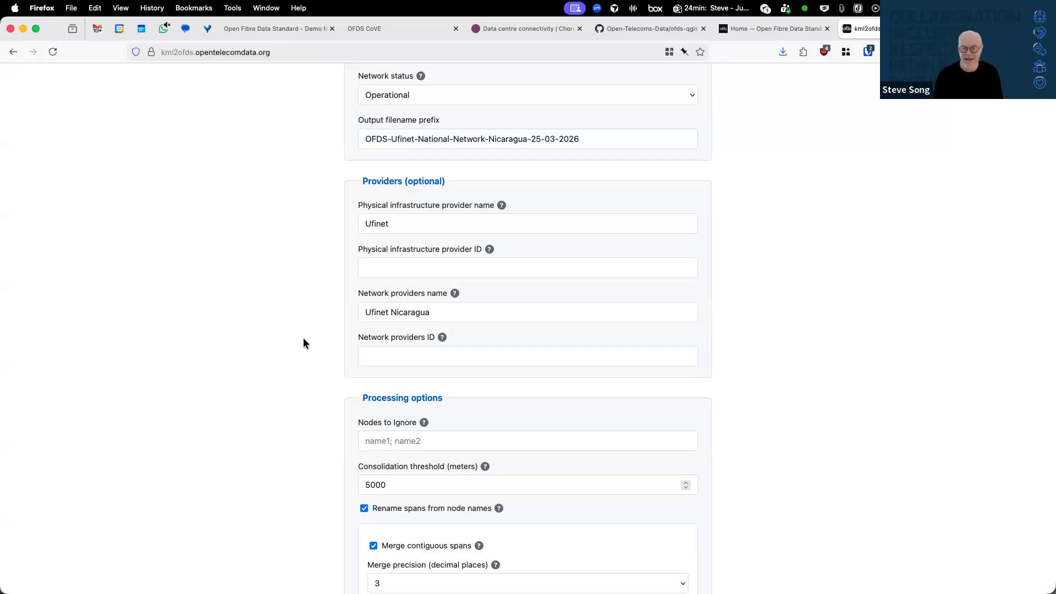
Convert the KML file to OFDS with the default processing options and bring up the map preview of nodes and spans
scroll(304, 343, "down", 3)
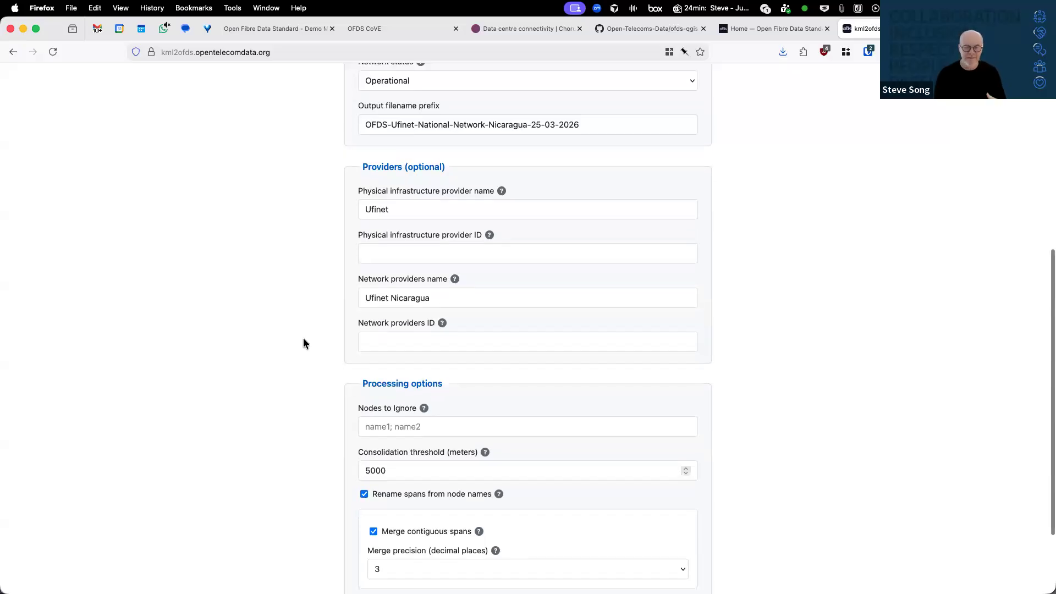
scroll(304, 344, "down", 2)
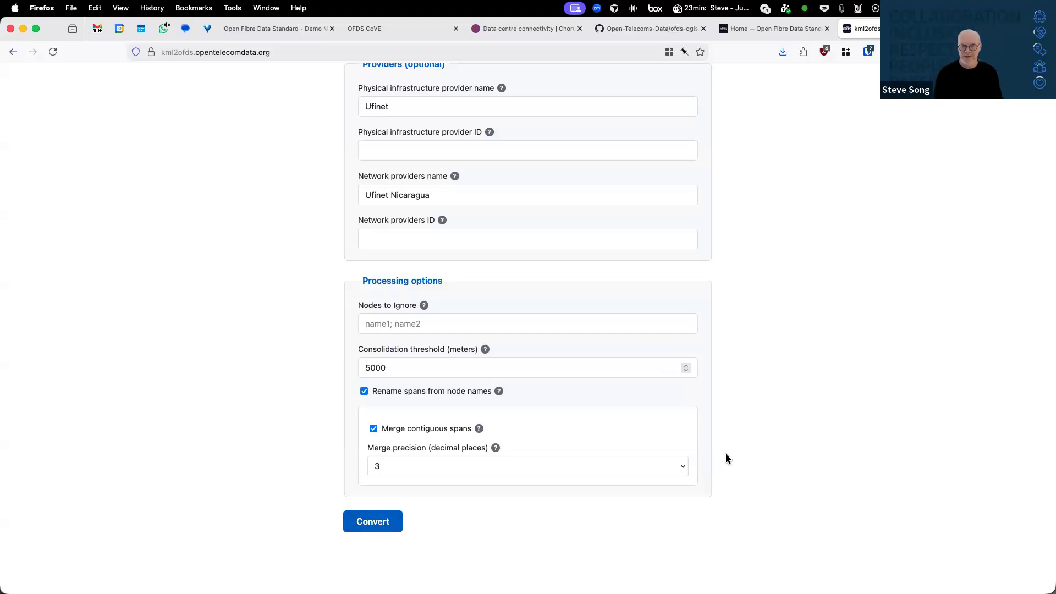
left_click(379, 522)
scroll(815, 528, "down", 3)
scroll(813, 528, "down", 1)
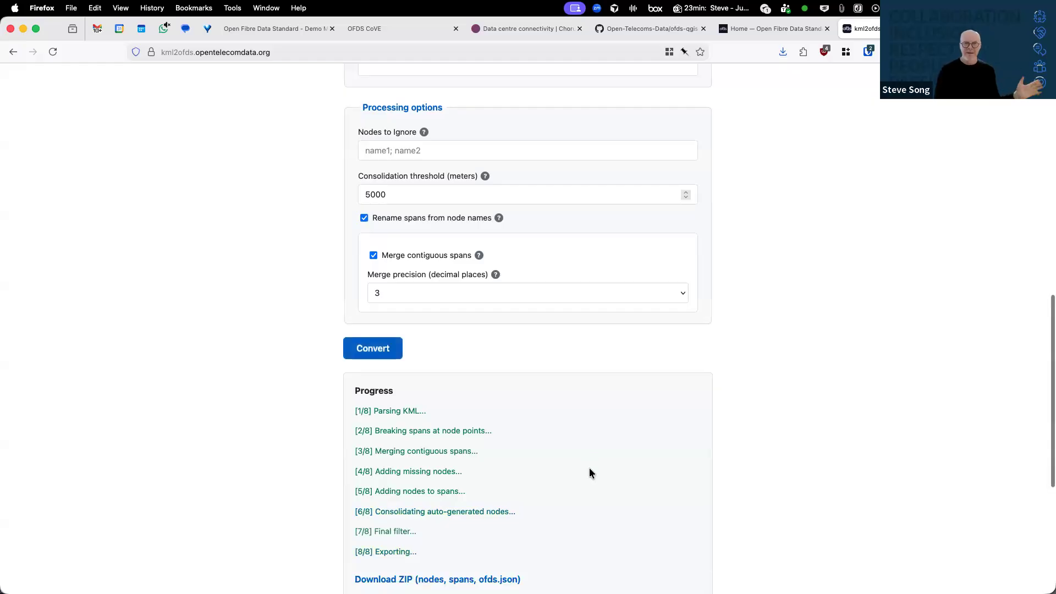
scroll(589, 483, "down", 5)
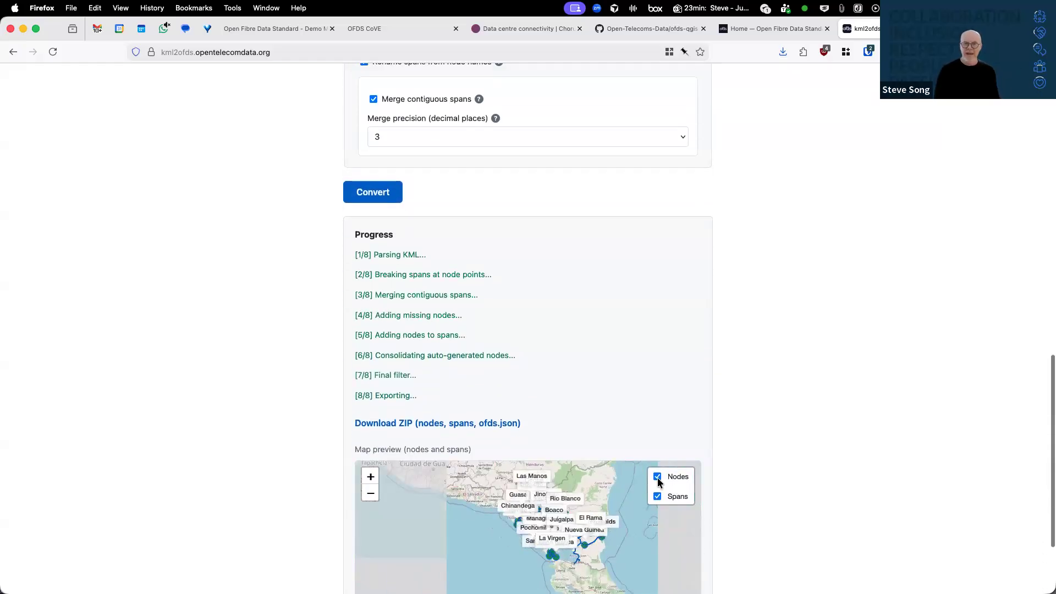
scroll(720, 445, "down", 1)
scroll(728, 444, "down", 3)
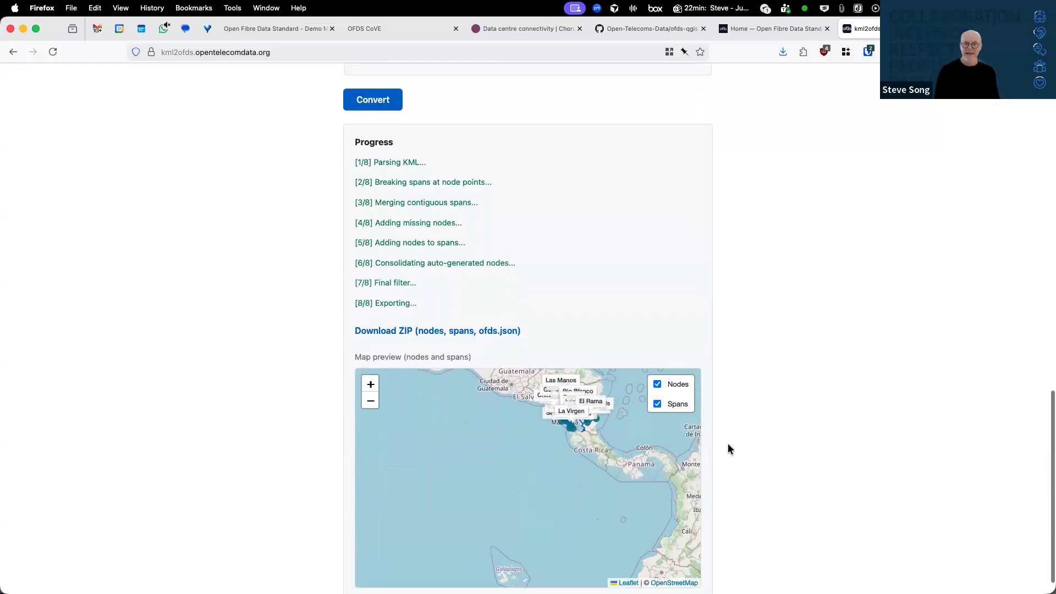
Examine the converted nodes and spans around Leon, Managua, Granada and Nandaime in the map preview
scroll(559, 389, "up", 4)
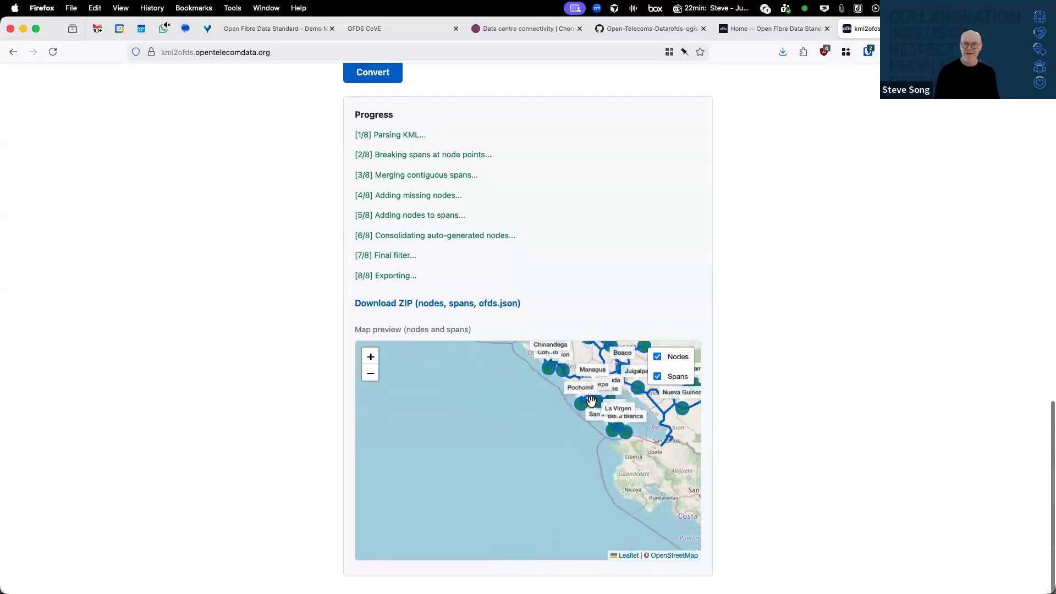
scroll(498, 451, "up", 3)
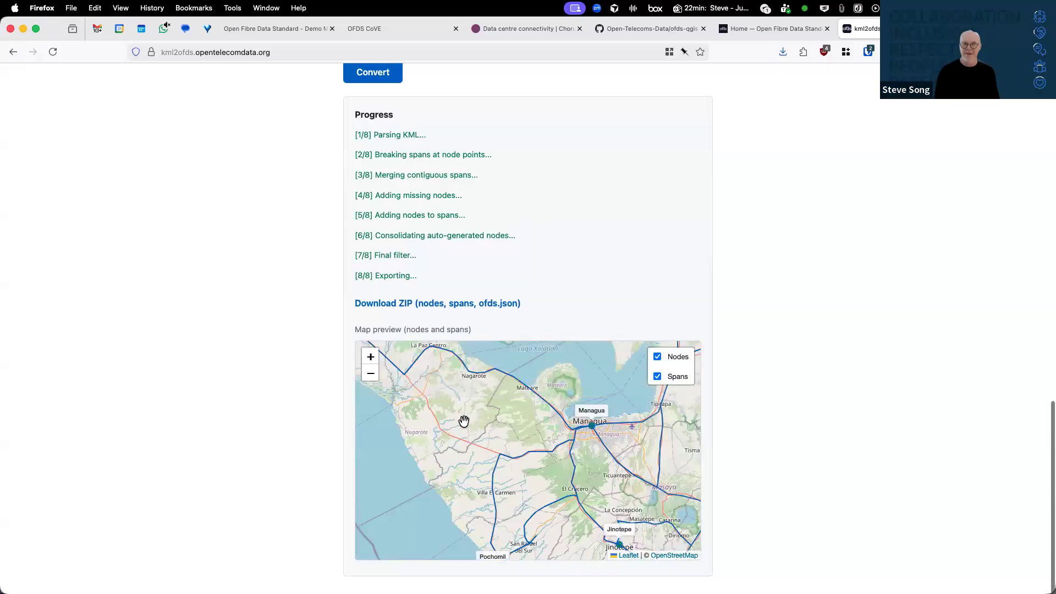
left_click_drag(465, 423, 531, 540)
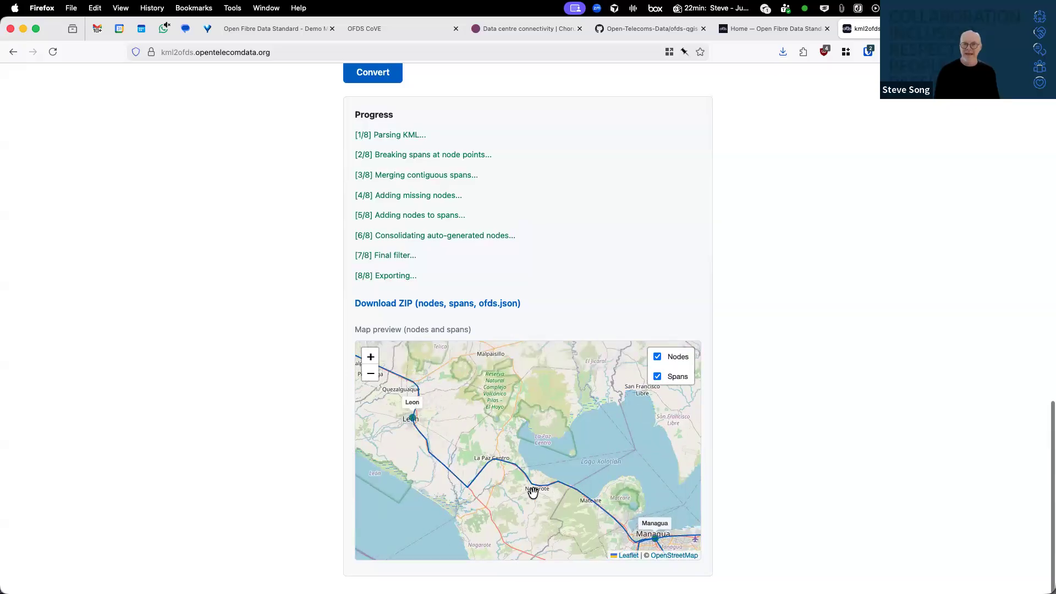
left_click_drag(576, 499, 480, 400)
left_click_drag(607, 497, 550, 400)
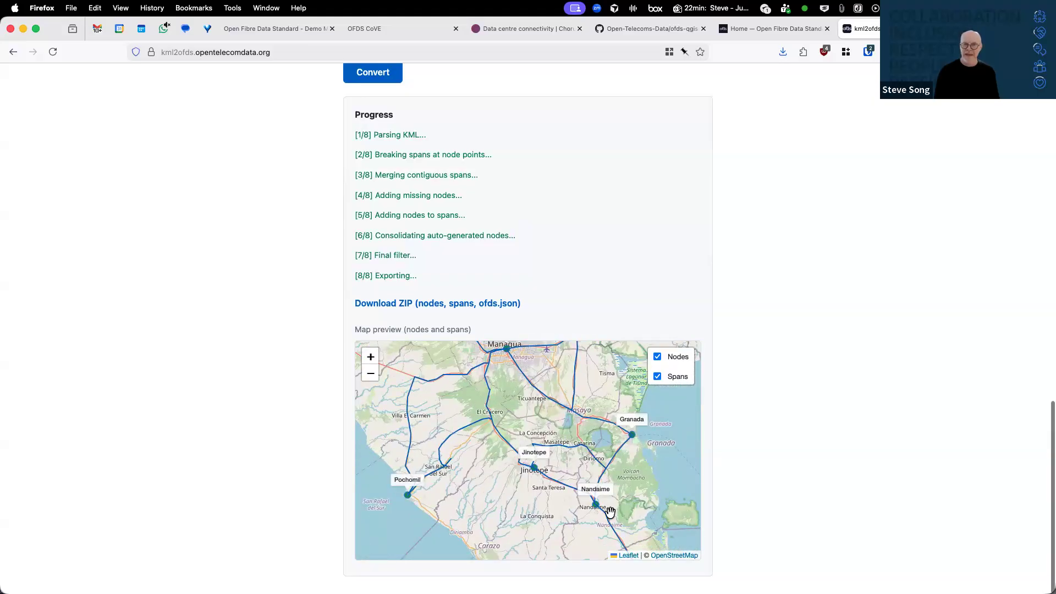
left_click_drag(583, 474, 524, 411)
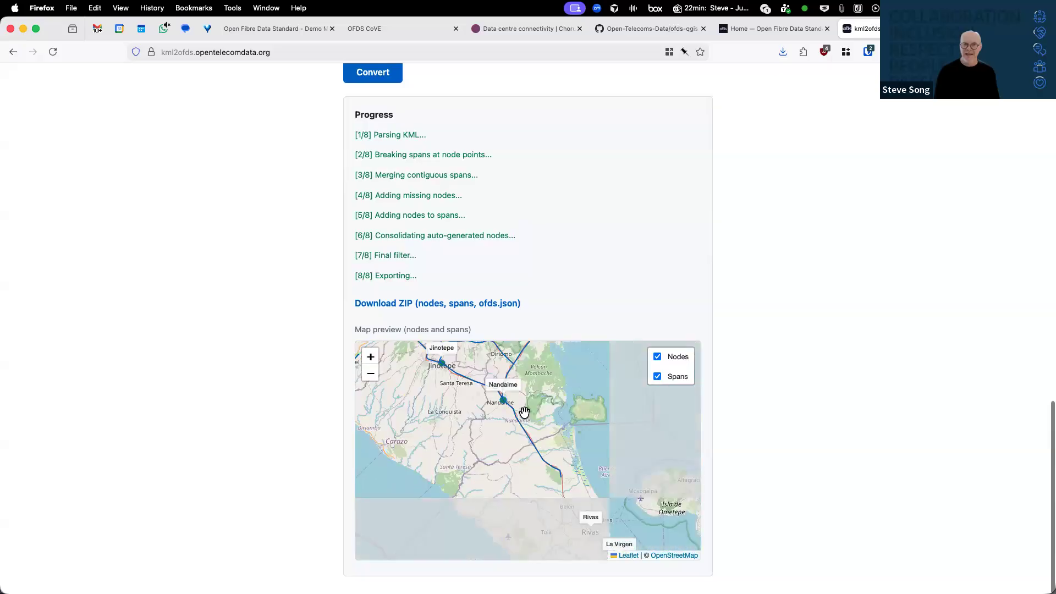
Download the conversion results as kml2ofds-output.zip into the Downloads folder, replacing the existing file
left_click(469, 305)
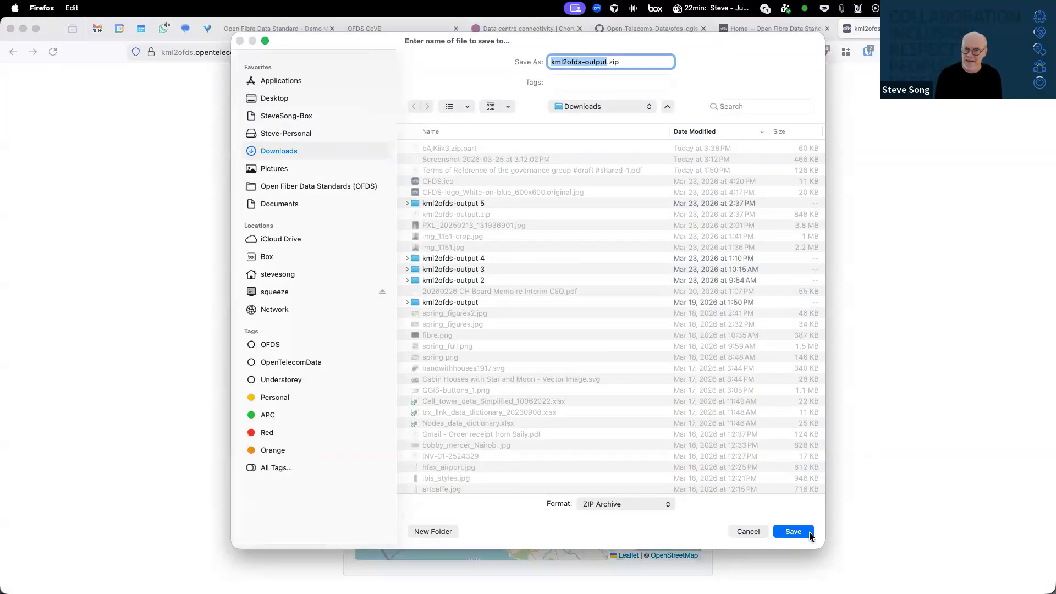
left_click(793, 532)
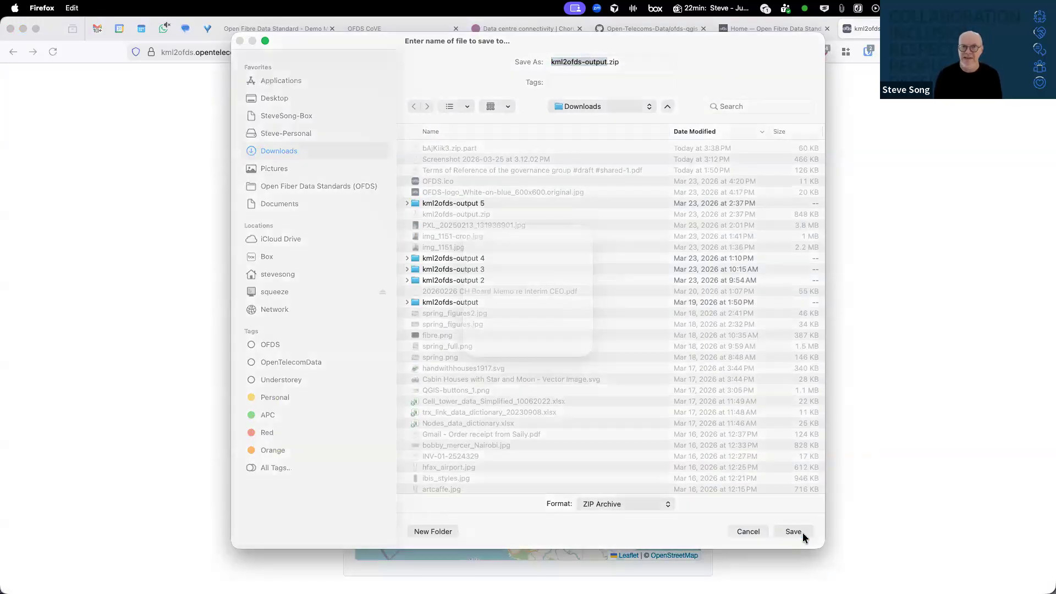
left_click(573, 347)
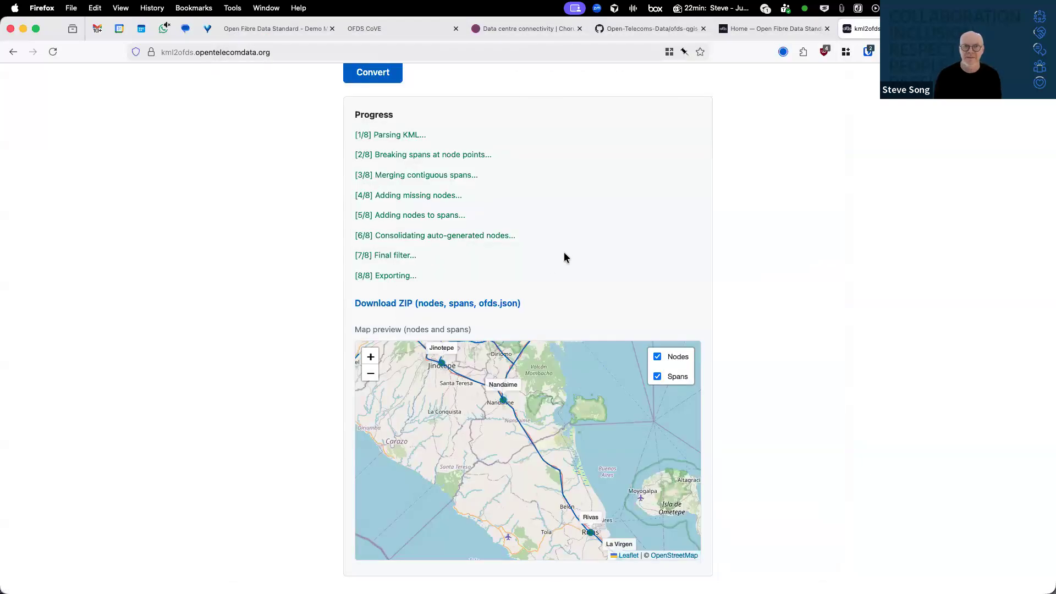
Locate the downloaded kml2ofds-output.zip in Finder, extract it and open the extracted folder
left_click(787, 56)
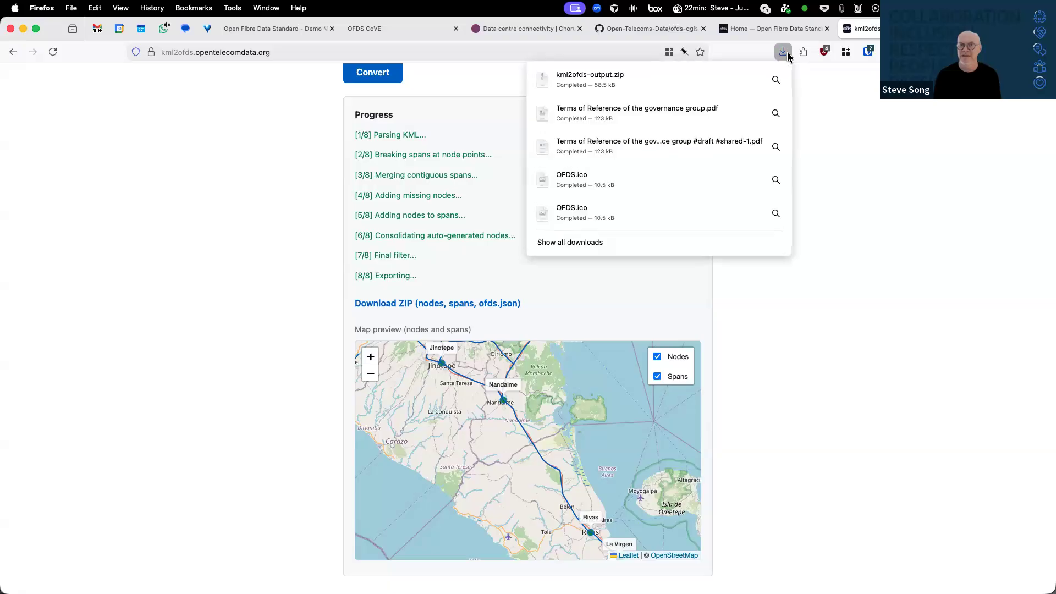
left_click(776, 80)
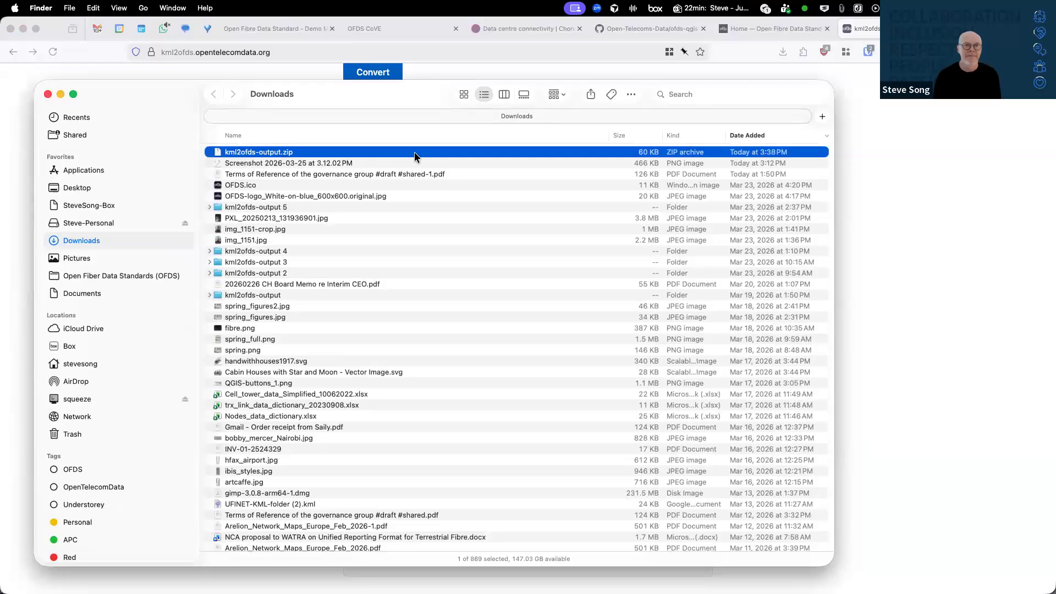
double_click(415, 157)
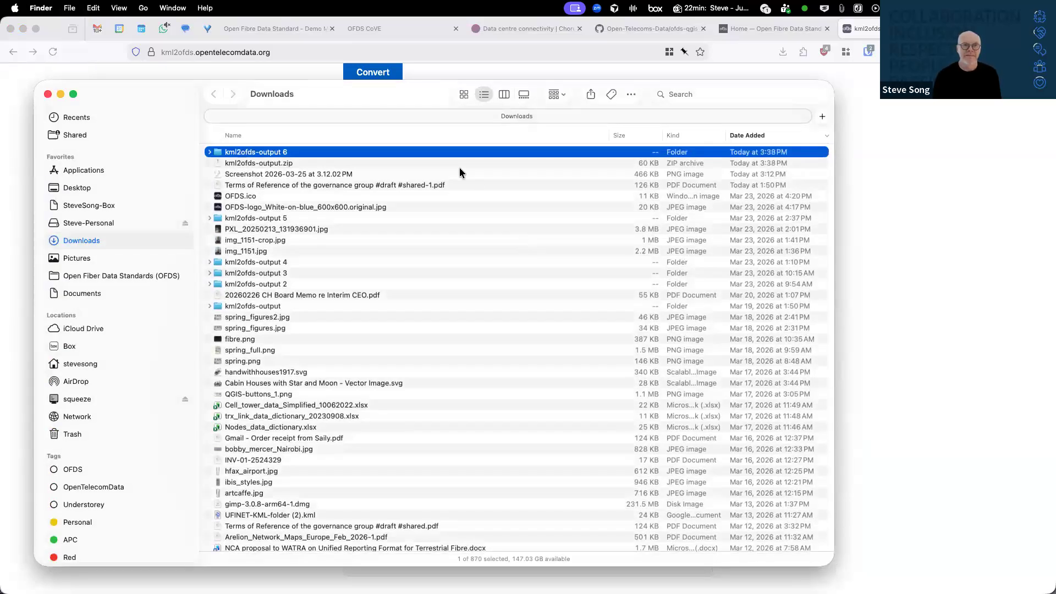
double_click(444, 157)
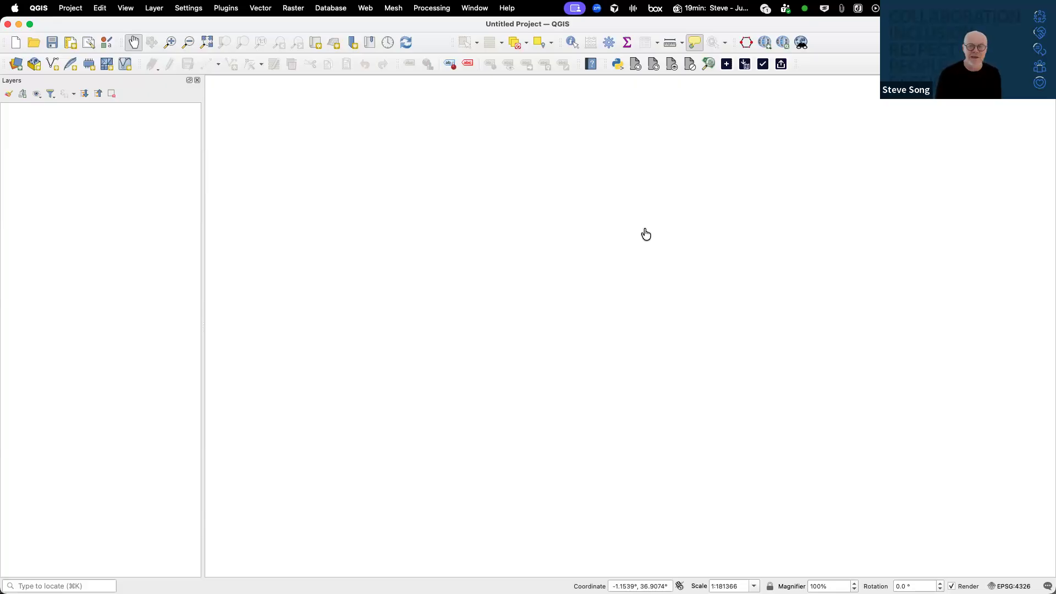
key("super+Tab")
key("super+Tab")
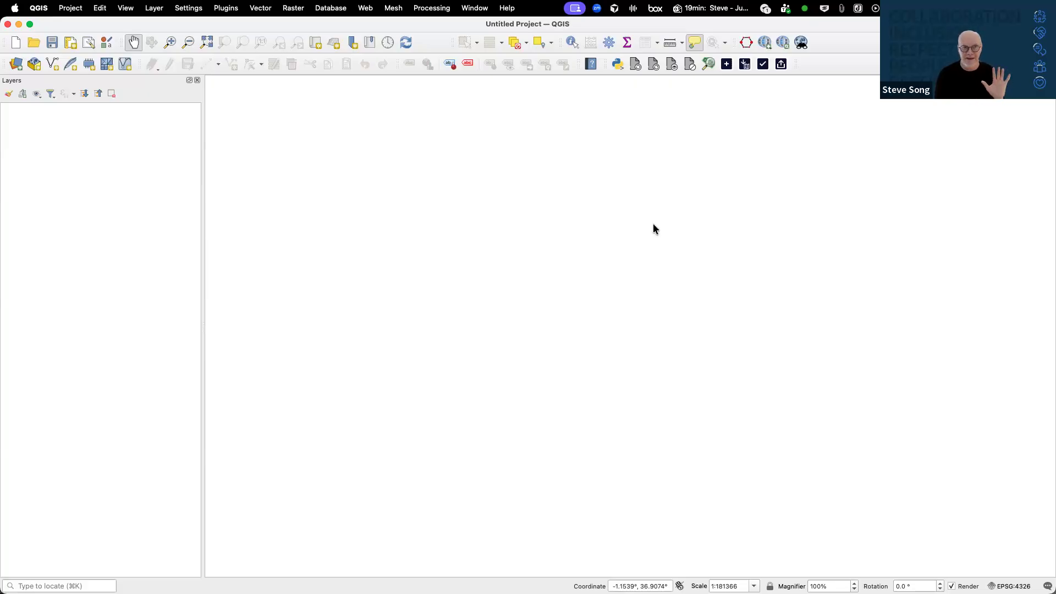
scroll(652, 224, "down", 1)
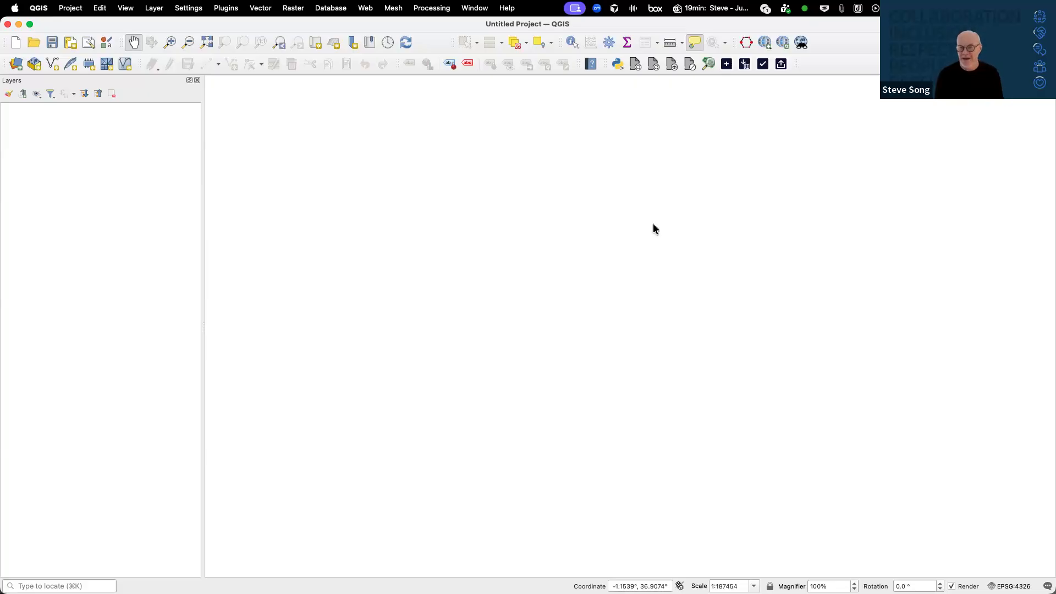
scroll(653, 228, "down", 2)
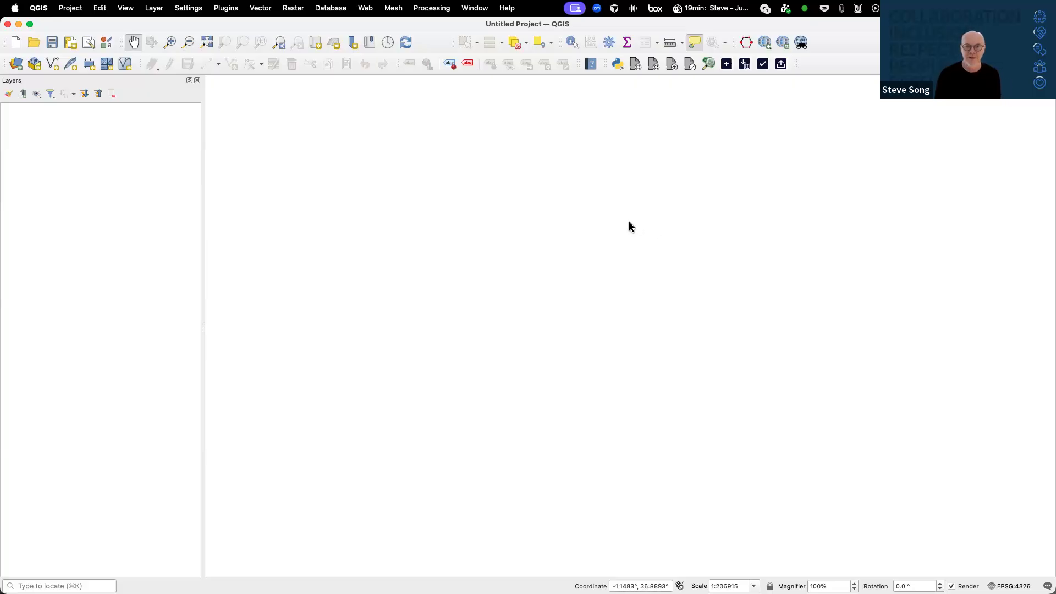
scroll(454, 178, "down", 1)
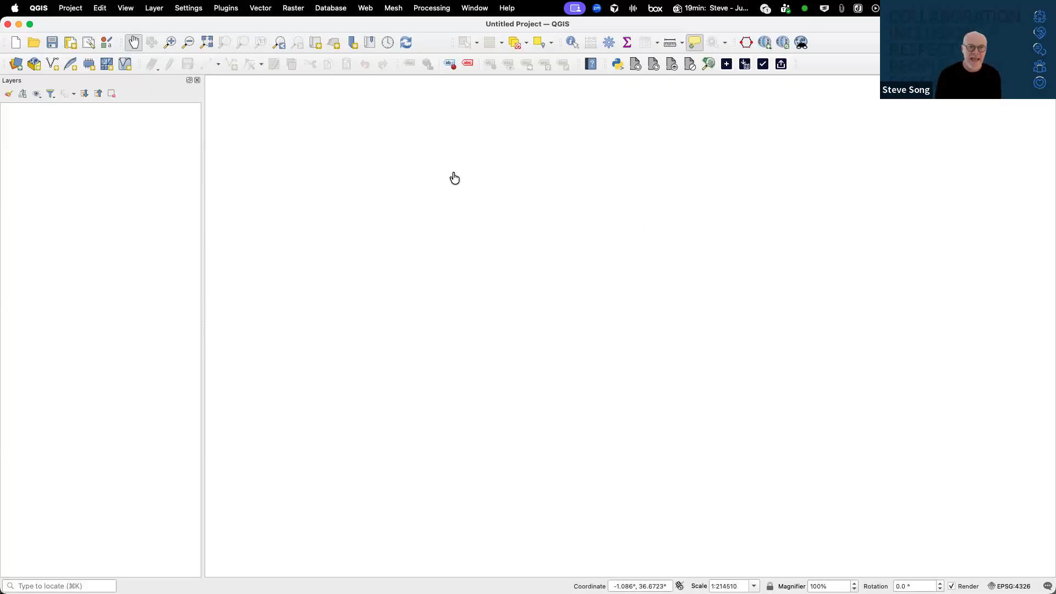
Switch to Firefox and examine the ofds-qgis-plugin GitHub repository, its README and the option for downloading it as a ZIP
key("super+Tab")
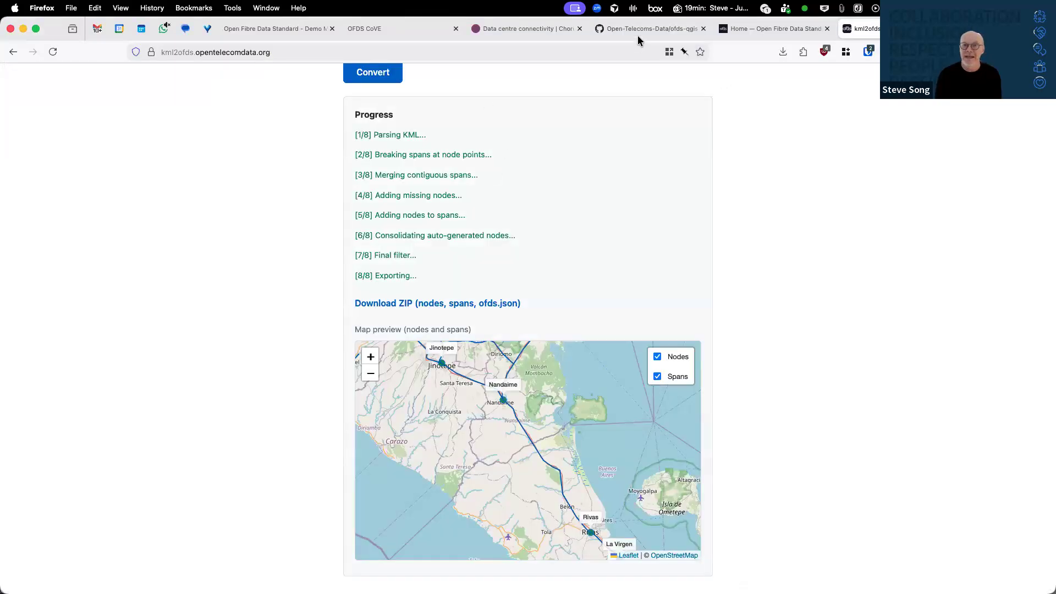
left_click(665, 32)
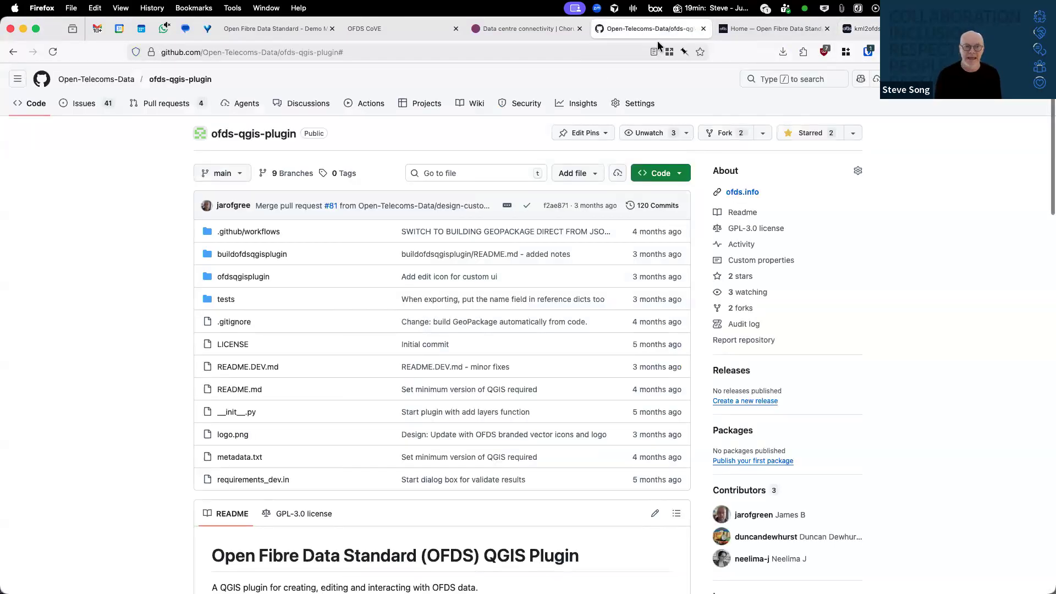
scroll(352, 231, "down", 1)
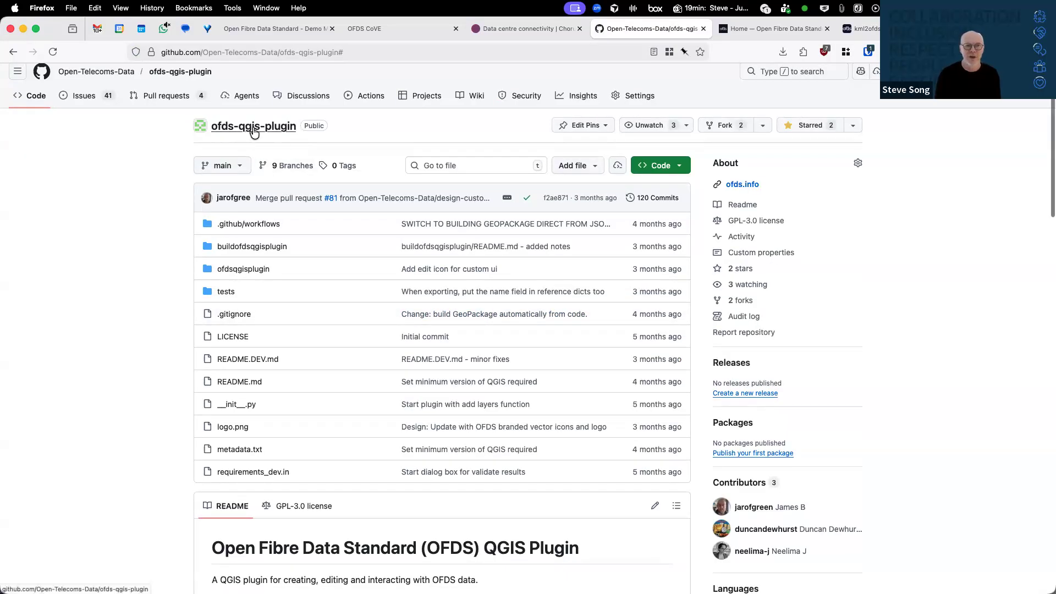
scroll(480, 378, "down", 2)
scroll(480, 378, "down", 5)
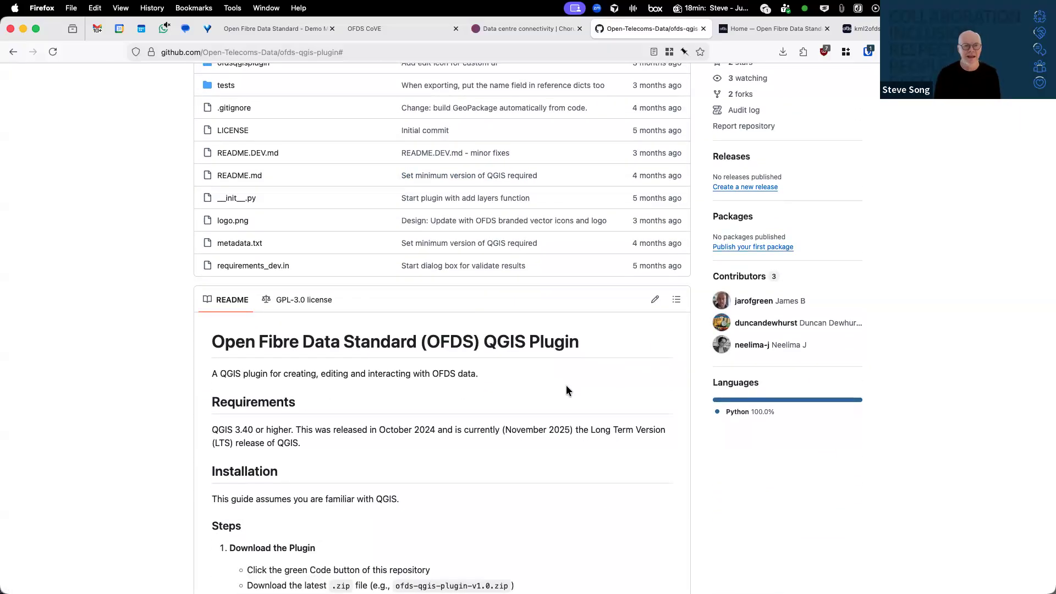
scroll(572, 366, "up", 7)
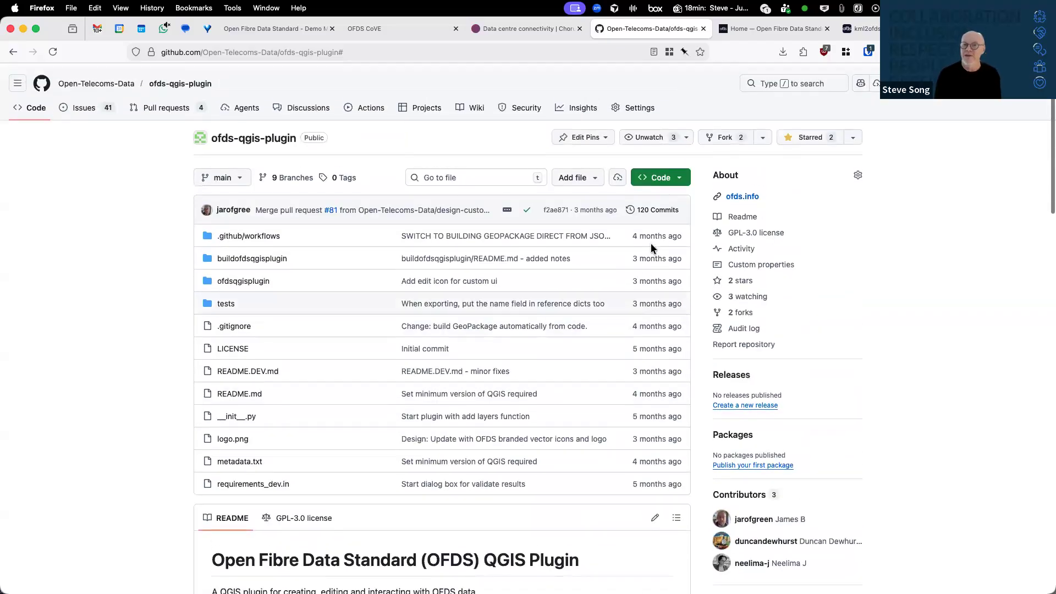
left_click(664, 177)
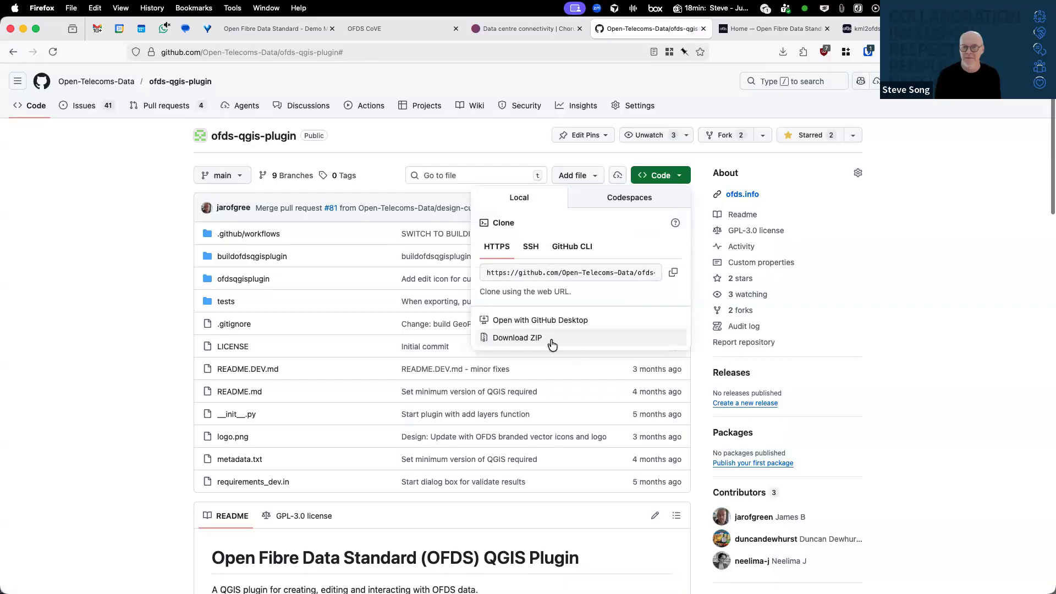
left_click(899, 347)
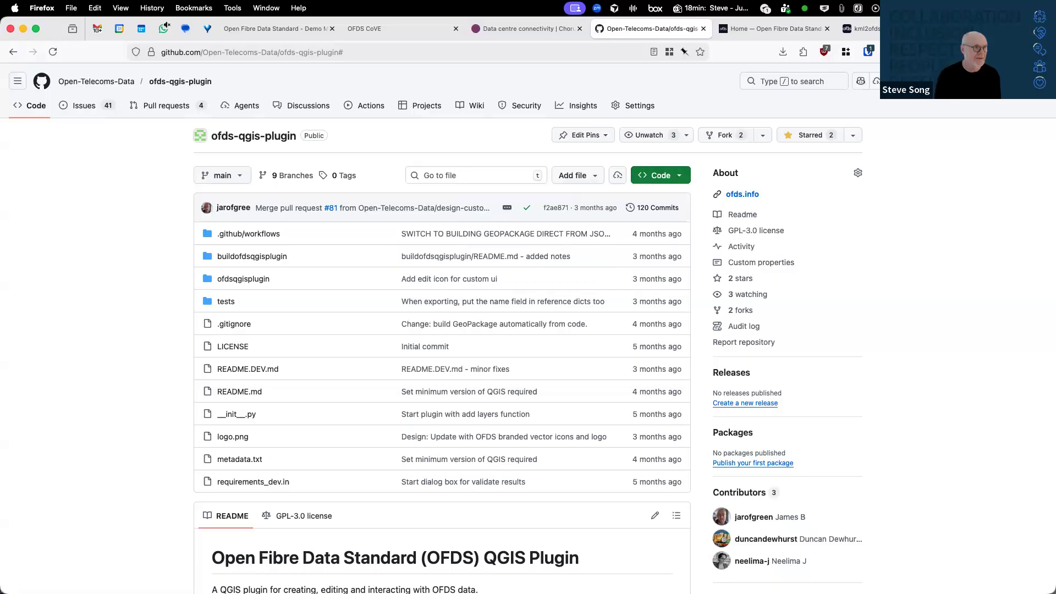
Switch to QGIS and view how a plugin is installed from a ZIP file, including the file chooser, without choosing a file
key("super+Tab")
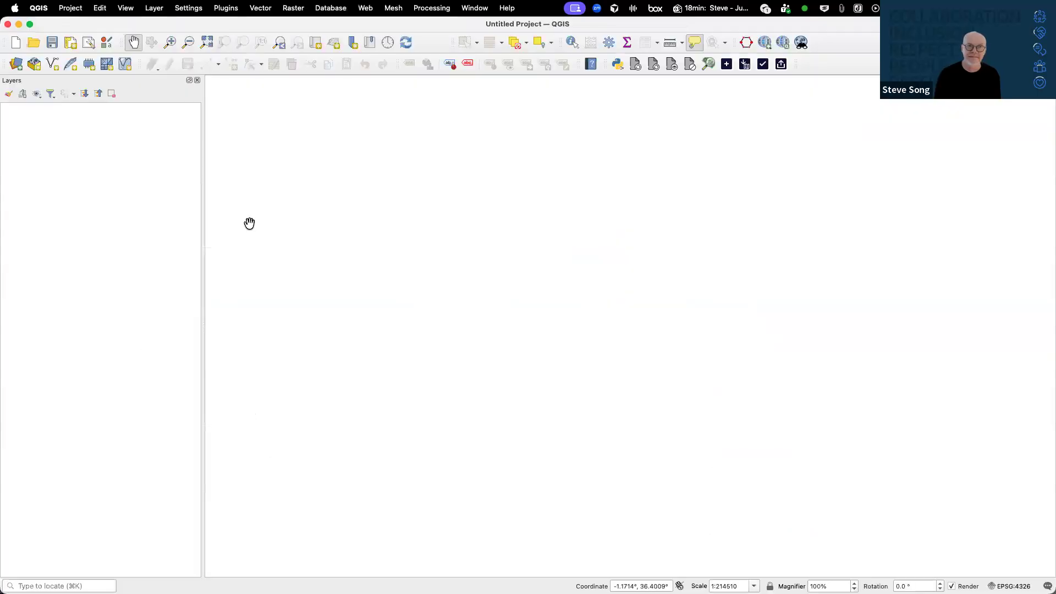
left_click(223, 9)
left_click(232, 27)
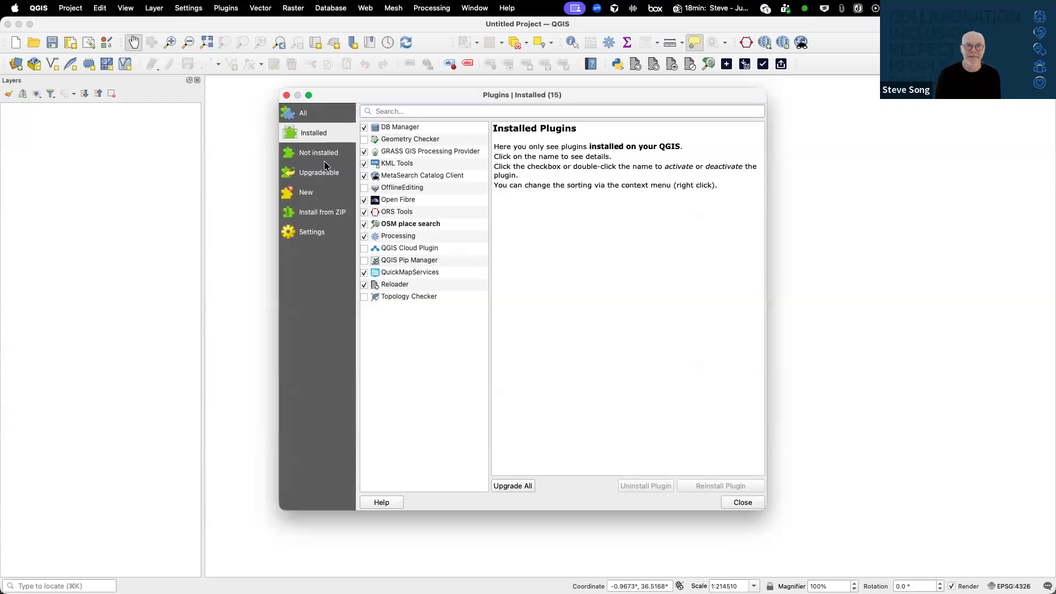
left_click(323, 214)
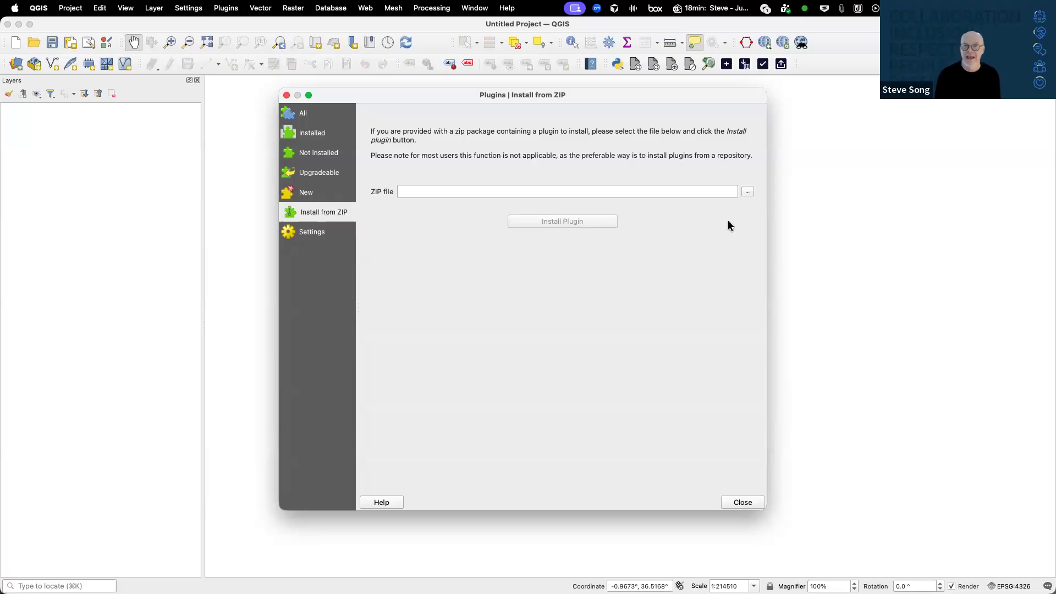
left_click(747, 192)
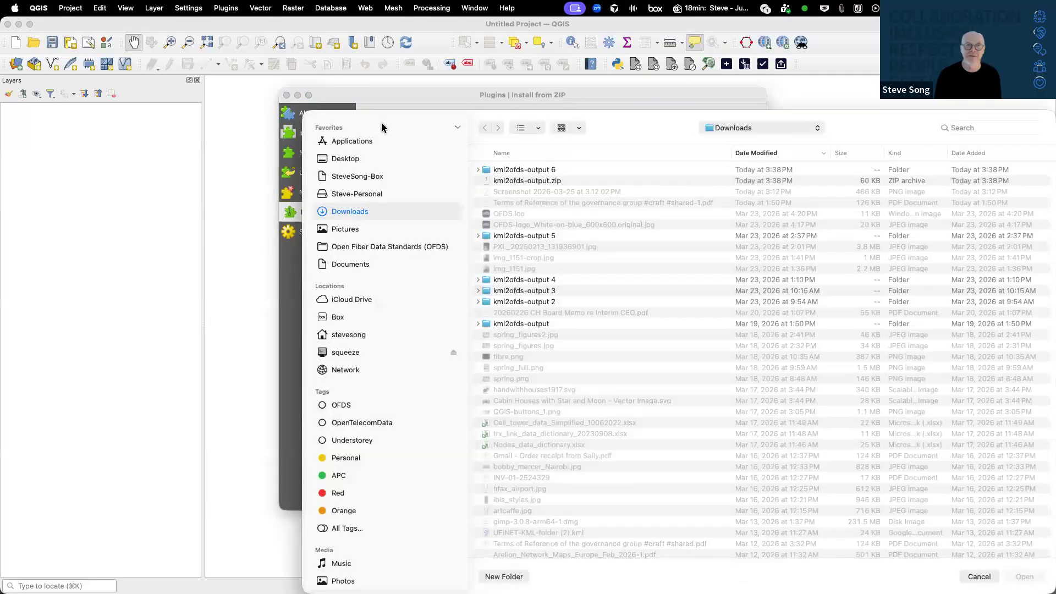
key("Escape")
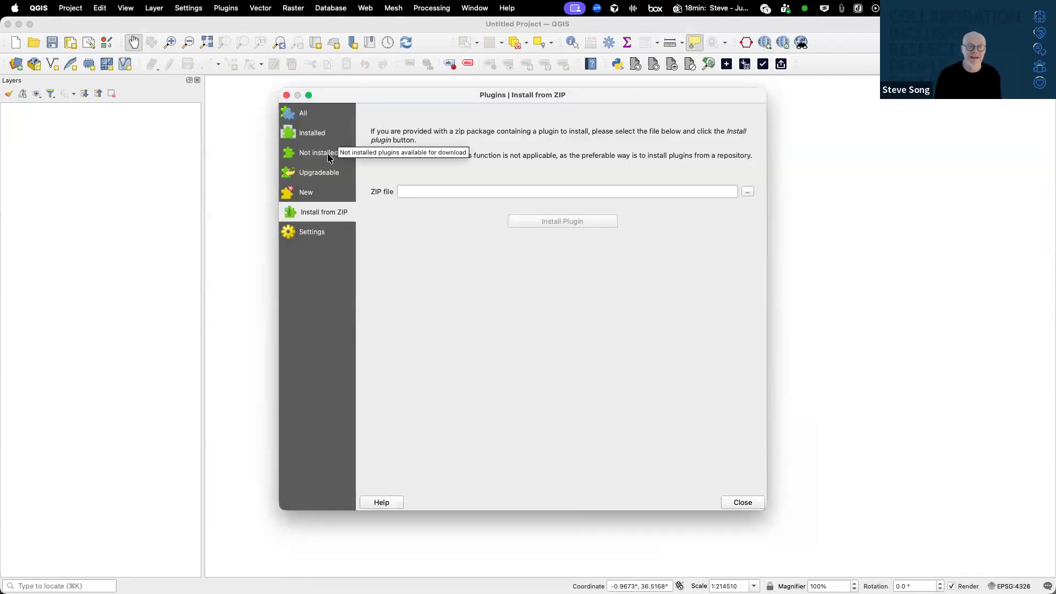
View the details of the installed Open Fibre plugin and close the plugin manager
left_click(313, 133)
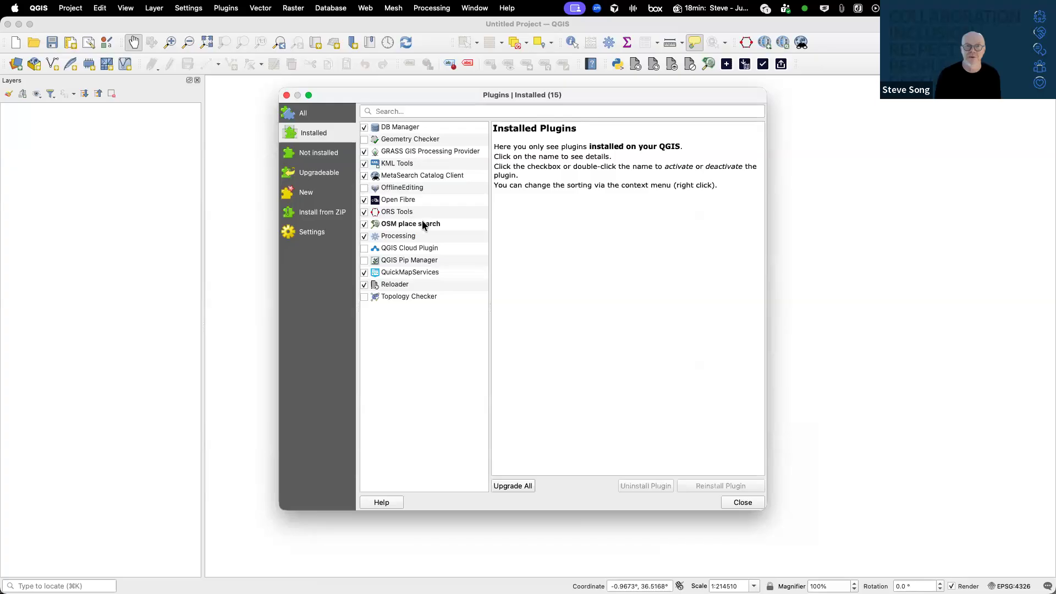
left_click(405, 201)
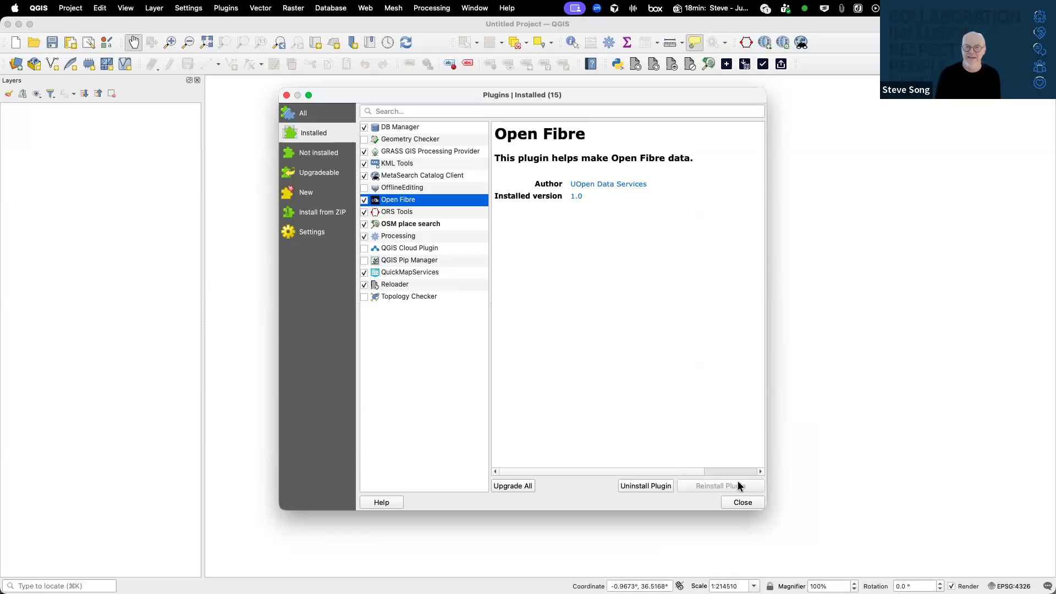
left_click(741, 501)
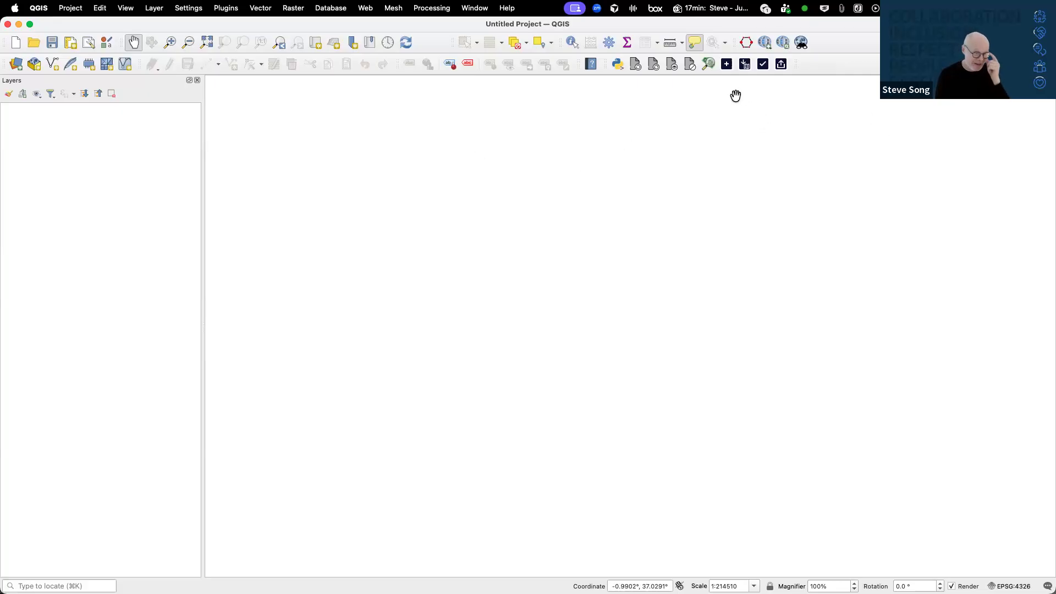
Create a new Open Fibre database named ufinet in the QGIS-plugin-tests folder under OpenTelecomData
left_click(725, 64)
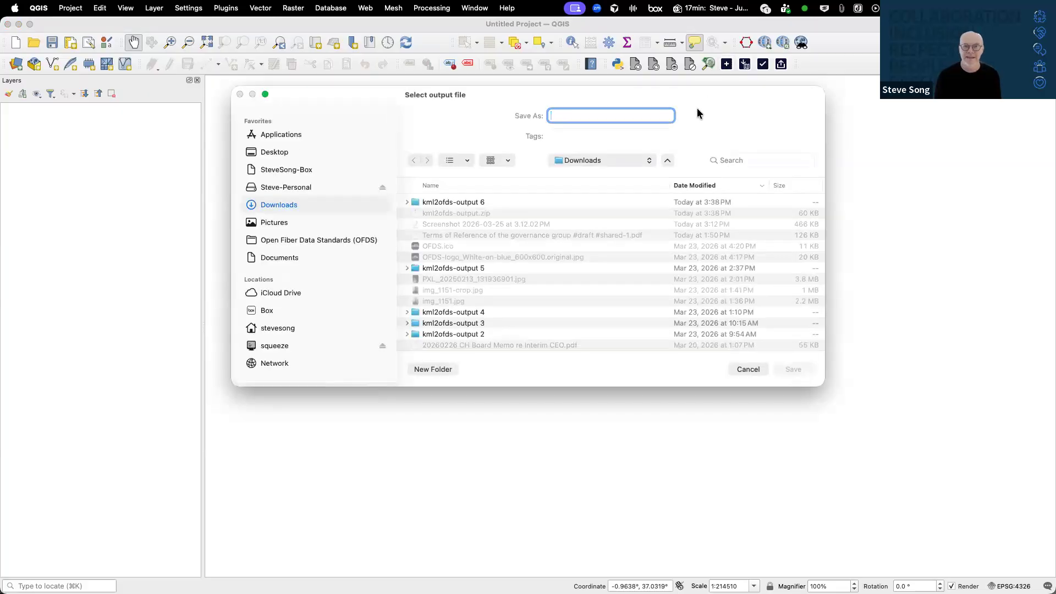
left_click(313, 260)
double_click(454, 213)
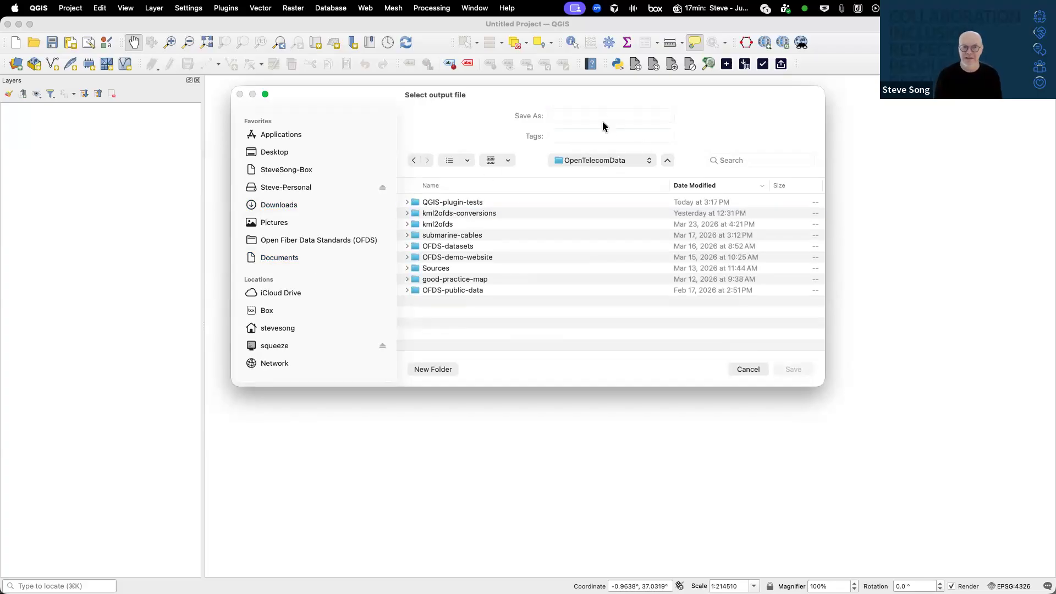
double_click(502, 202)
left_click(583, 116)
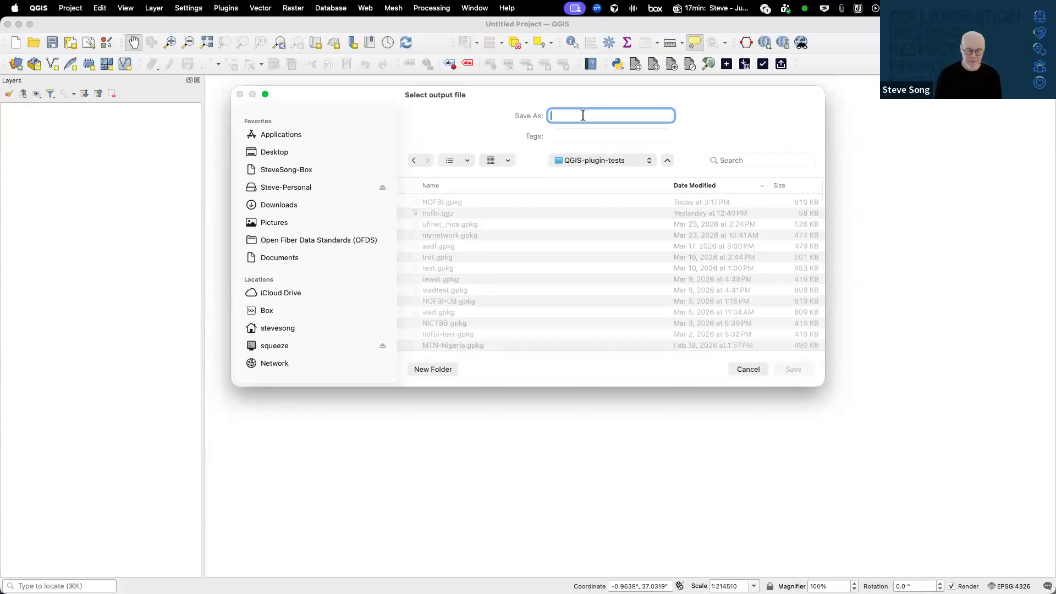
type("ufi")
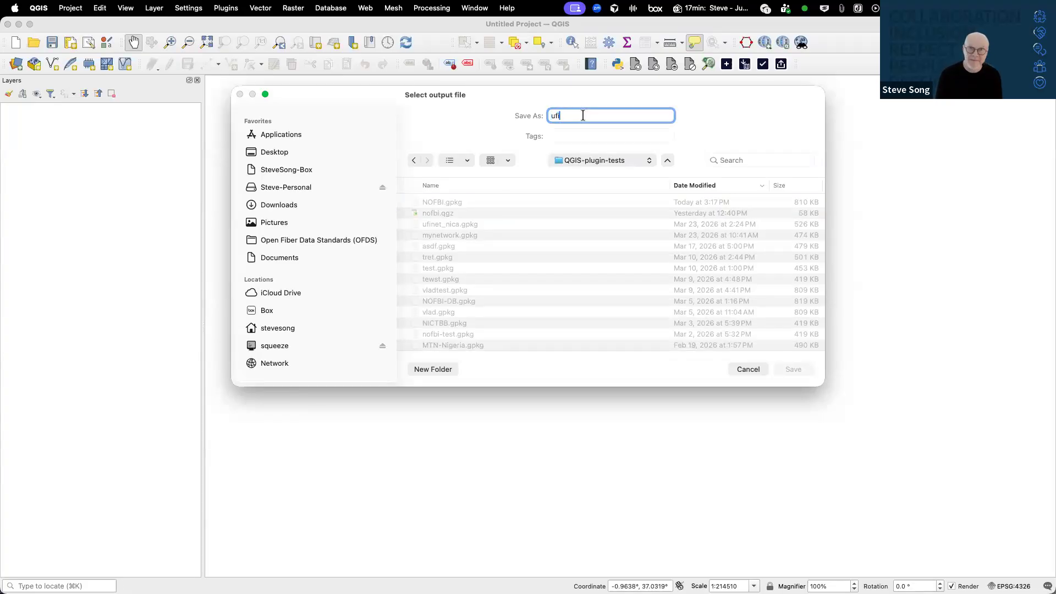
type("net")
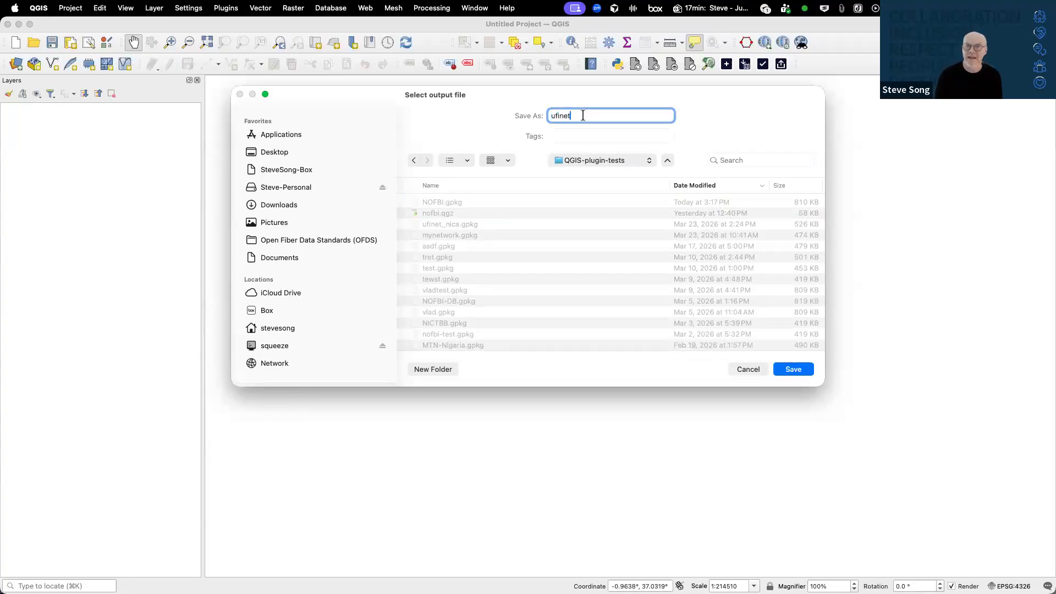
left_click(795, 370)
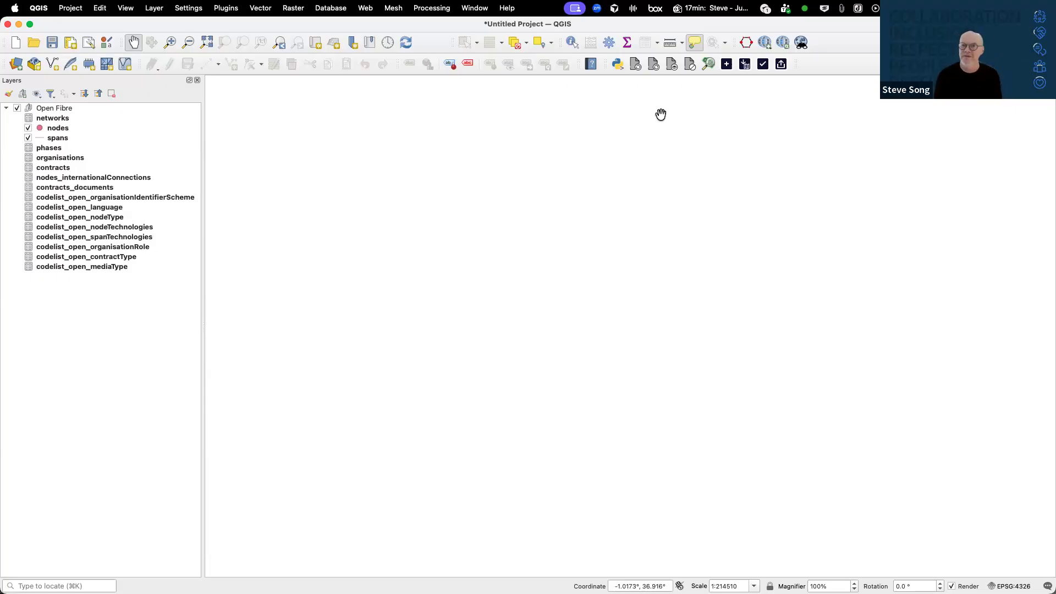
Import the Ufinet National Network OFDS JSON file from the kml2ofds-output 6 folder in Downloads
left_click(744, 63)
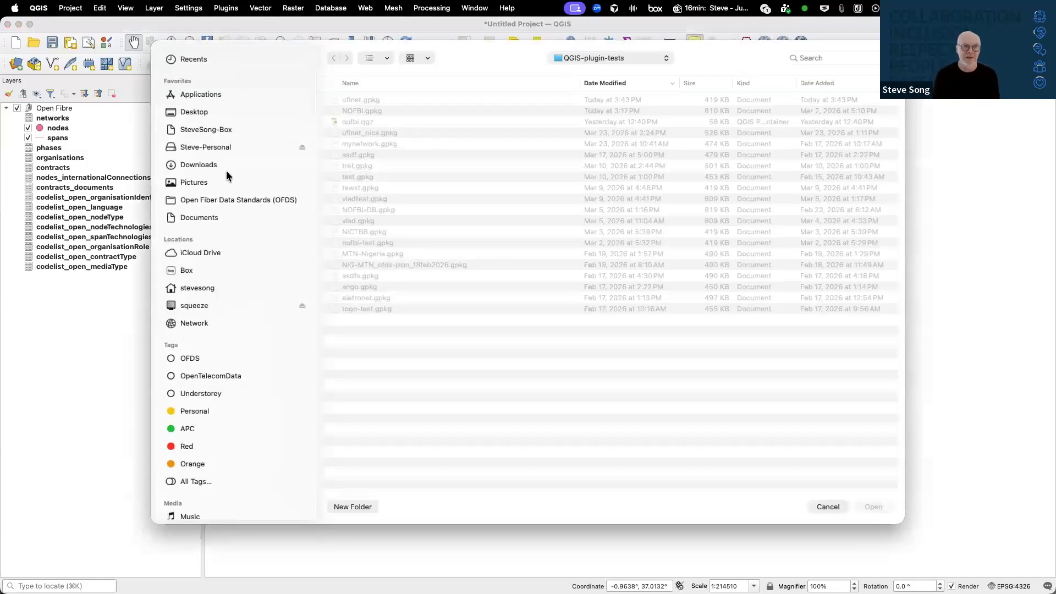
left_click(220, 167)
double_click(379, 102)
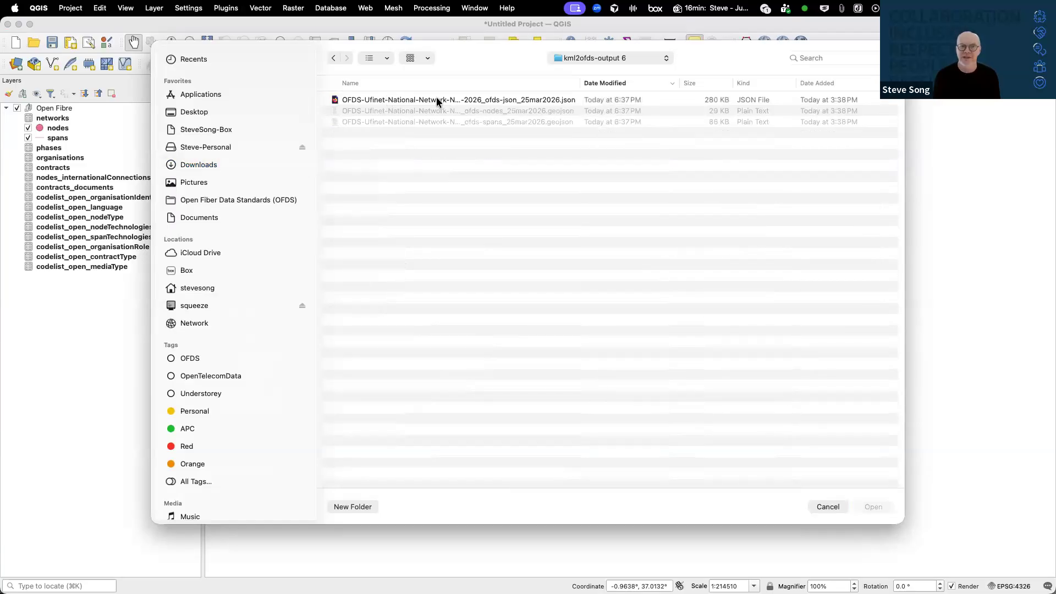
left_click(438, 102)
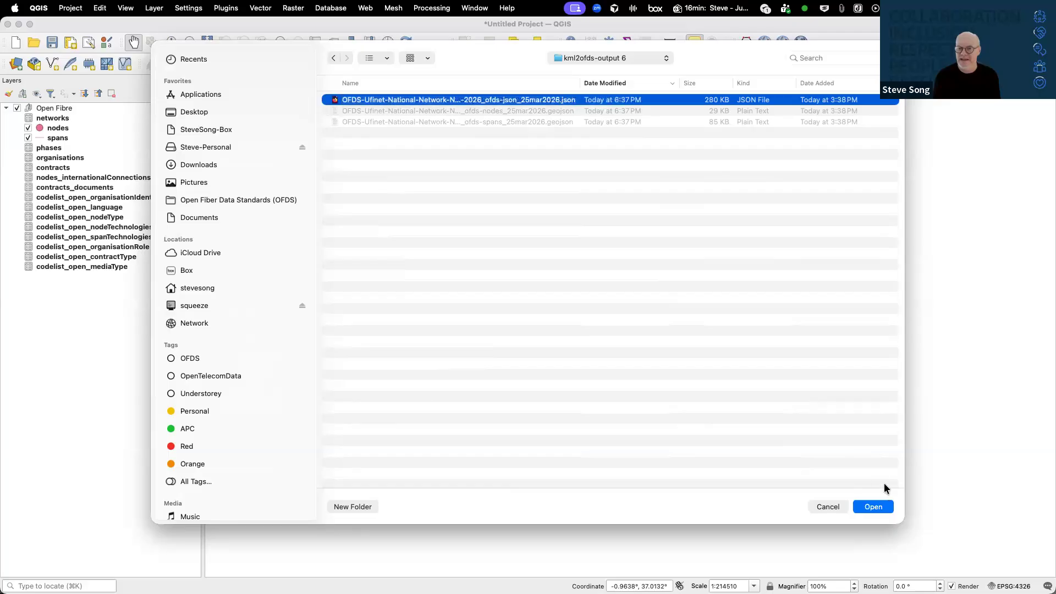
left_click(873, 506)
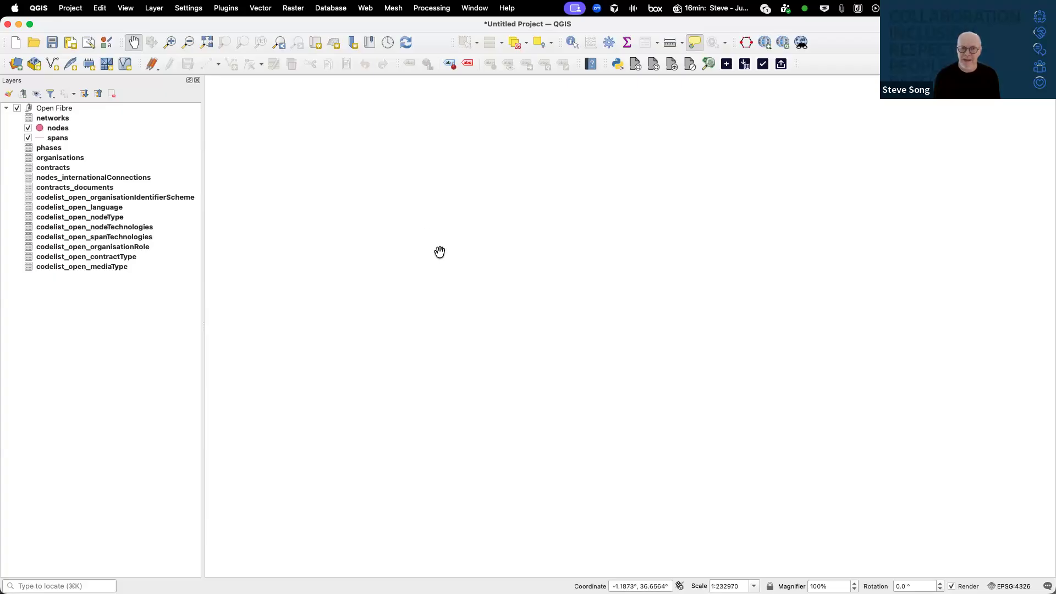
Add the Google Road Map XYZ layer as a basemap and place it beneath the Open Fibre group
scroll(439, 252, "down", 2)
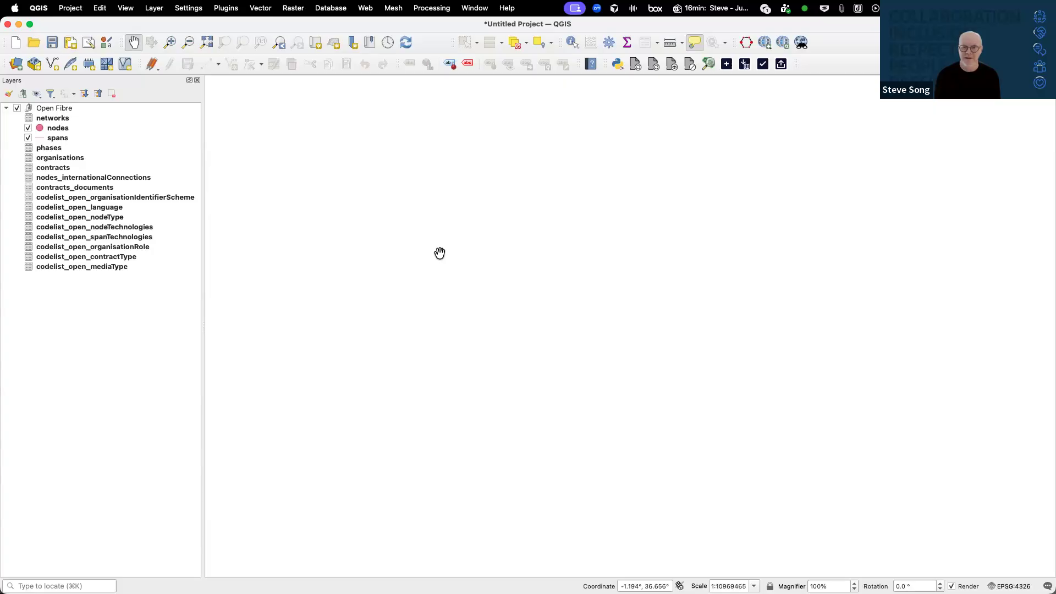
scroll(439, 253, "down", 1)
left_click(103, 109)
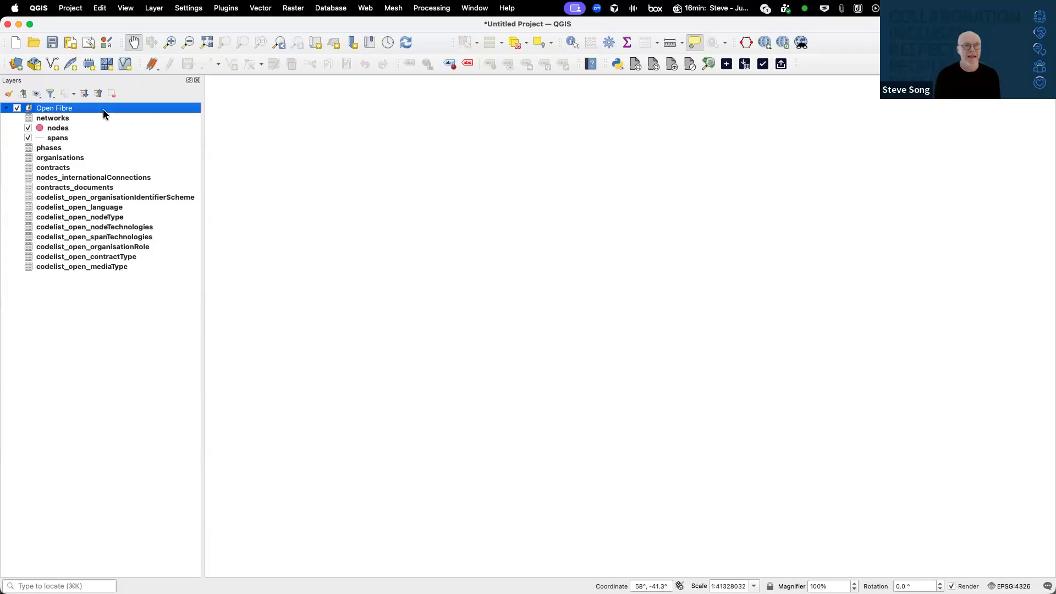
left_click(153, 9)
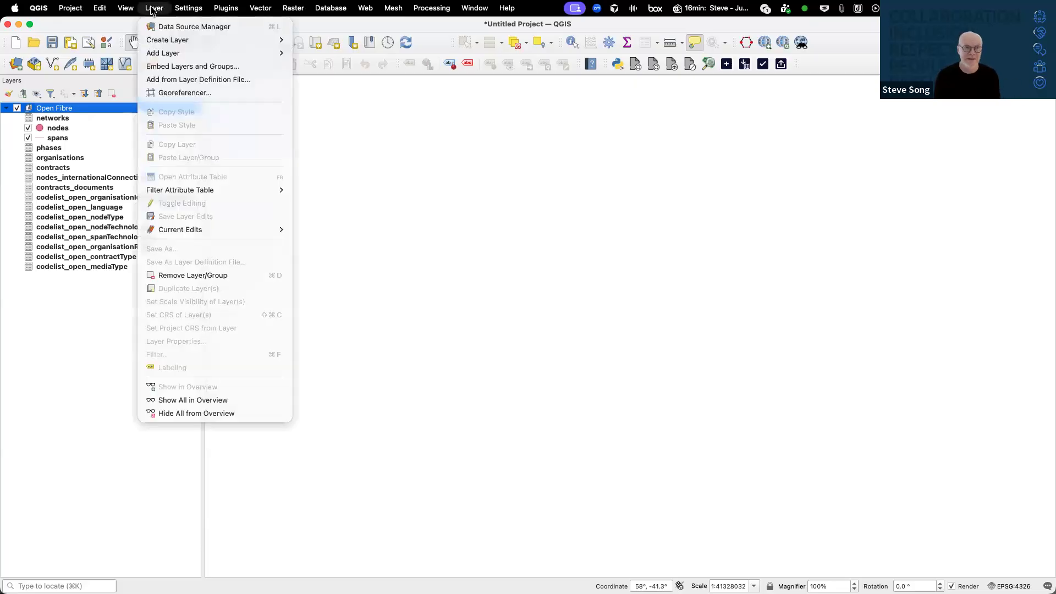
mouse_move(192, 55)
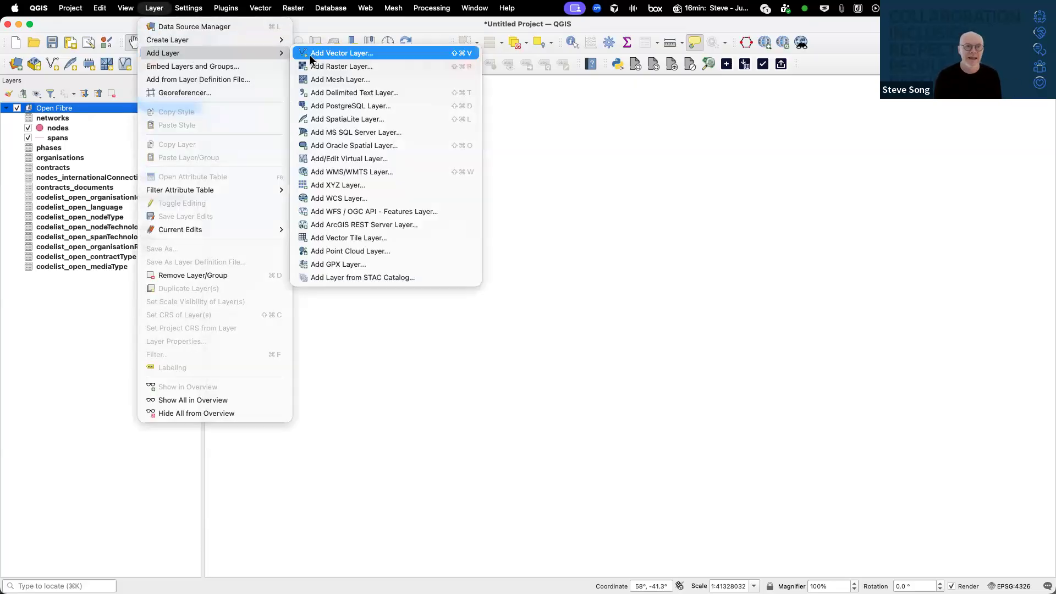
left_click(384, 187)
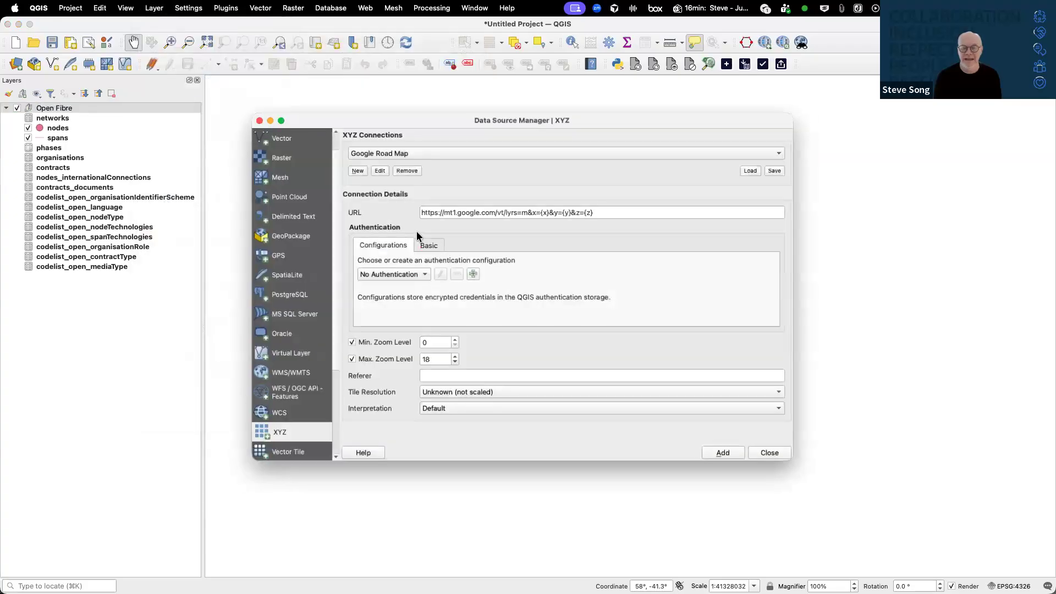
left_click(726, 454)
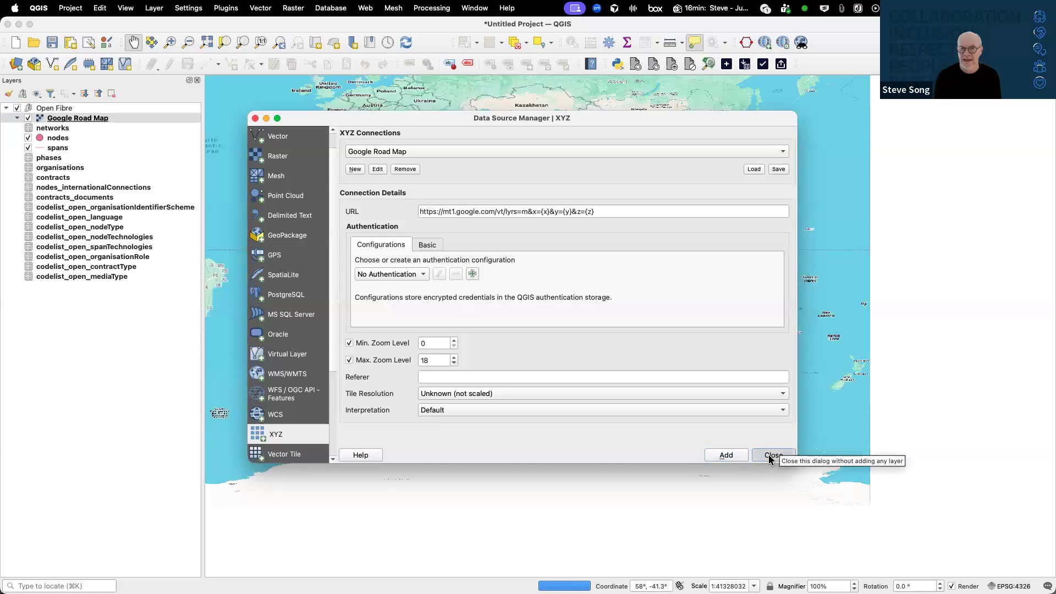
left_click(768, 454)
left_click_drag(60, 121, 79, 108)
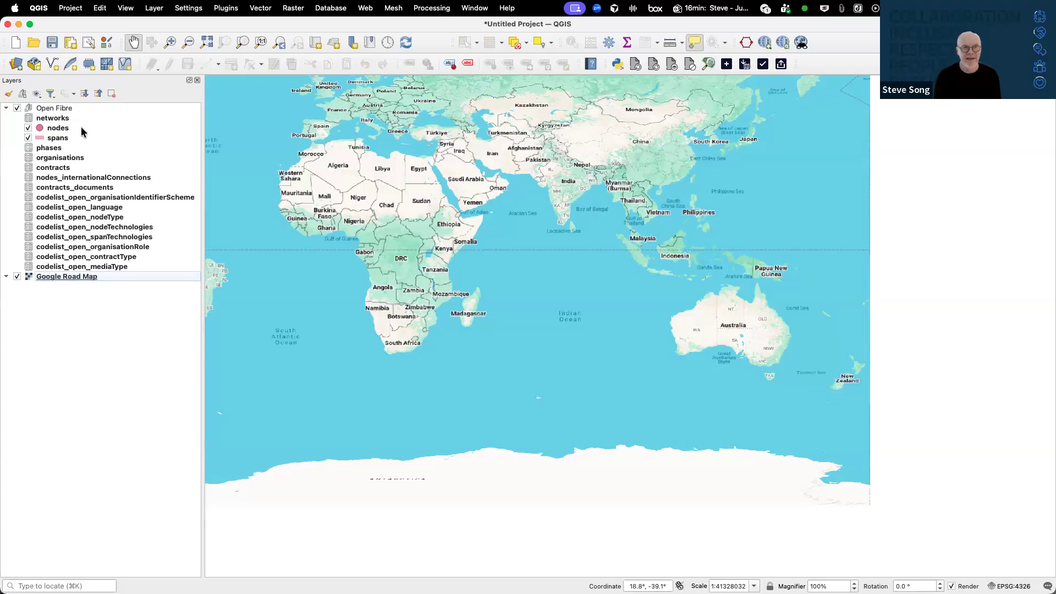
Examine the imported nodes and spans over Nicaragua on the map
left_click_drag(327, 282, 627, 284)
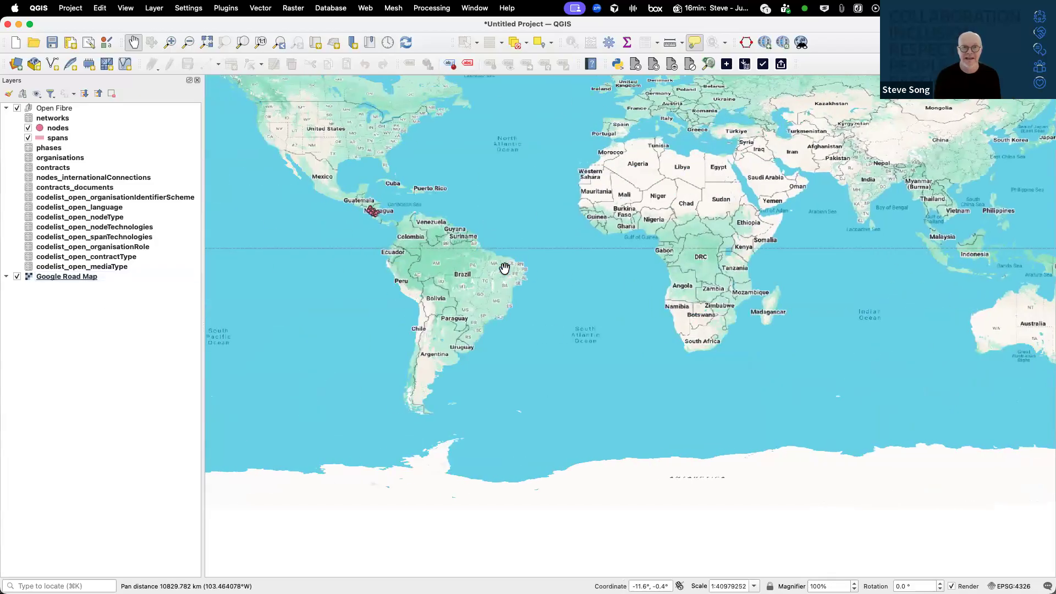
scroll(352, 215, "up", 2)
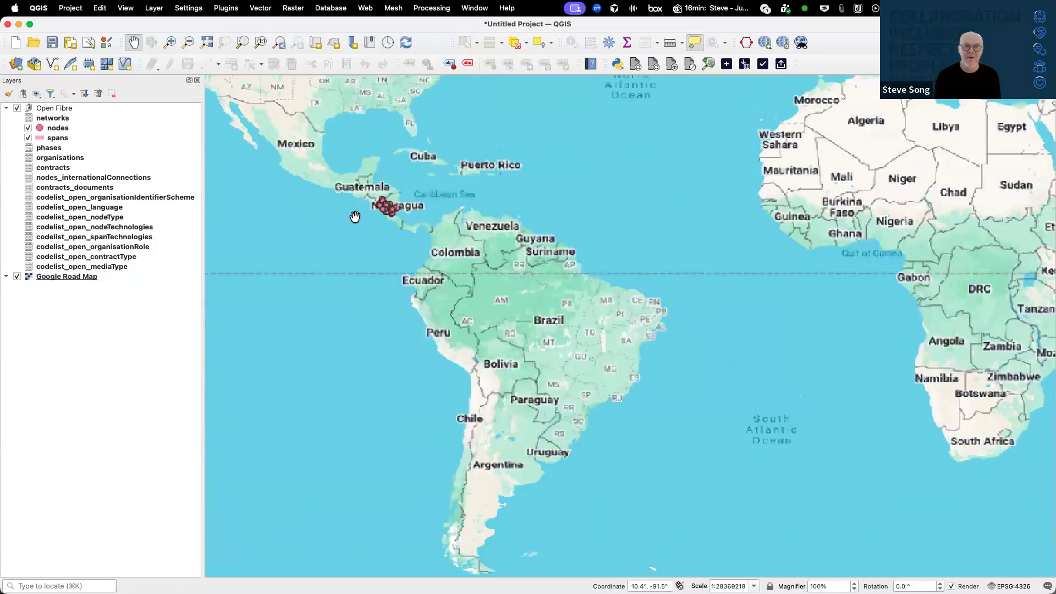
scroll(355, 219, "up", 3)
left_click_drag(370, 231, 437, 258)
scroll(437, 259, "up", 5)
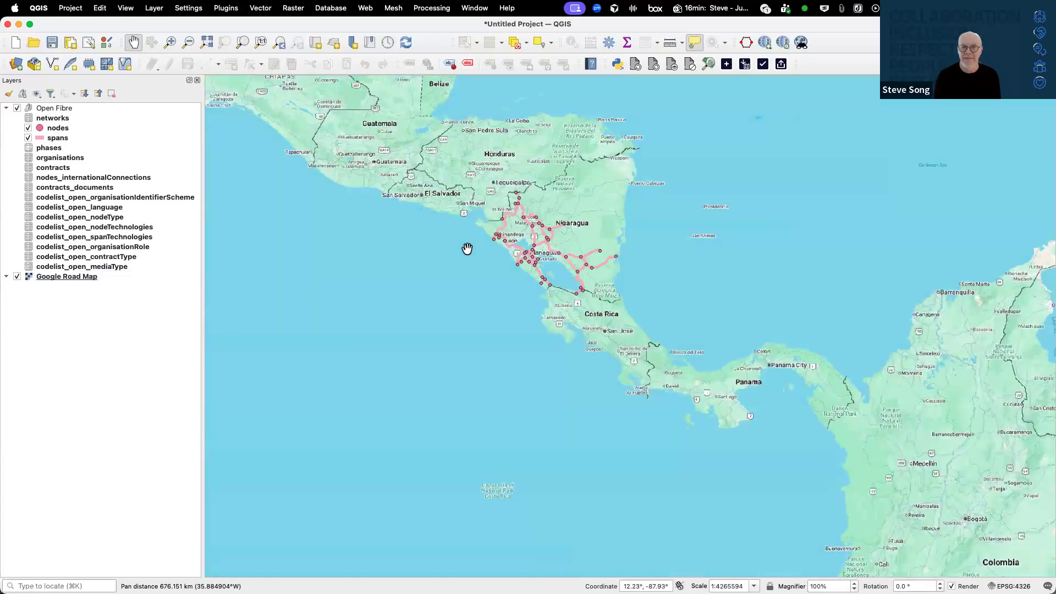
scroll(467, 250, "up", 2)
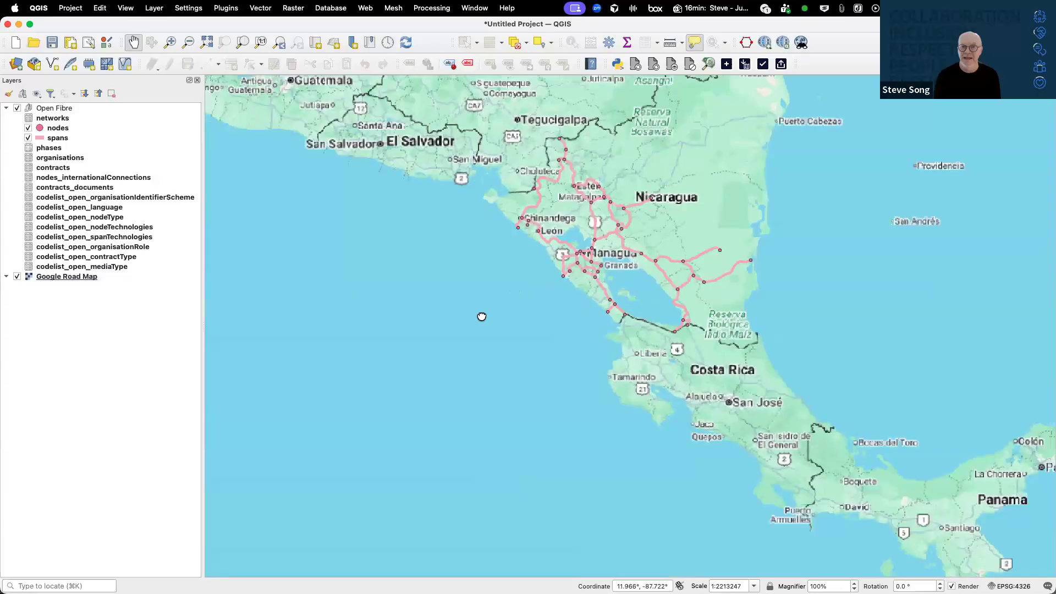
left_click_drag(480, 316, 442, 341)
left_click_drag(482, 270, 424, 308)
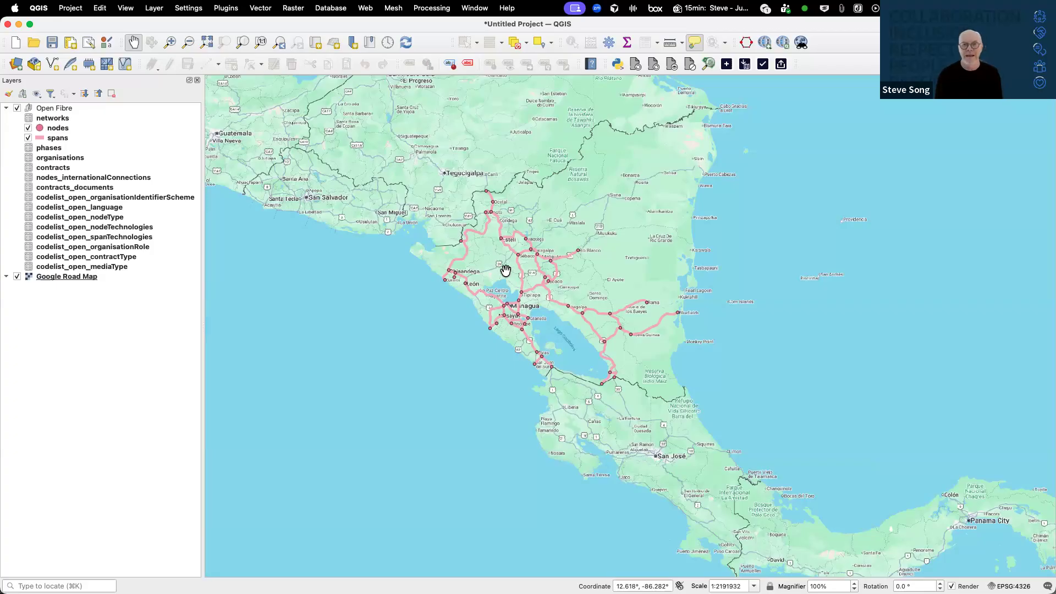
scroll(506, 272, "up", 2)
scroll(506, 272, "up", 1)
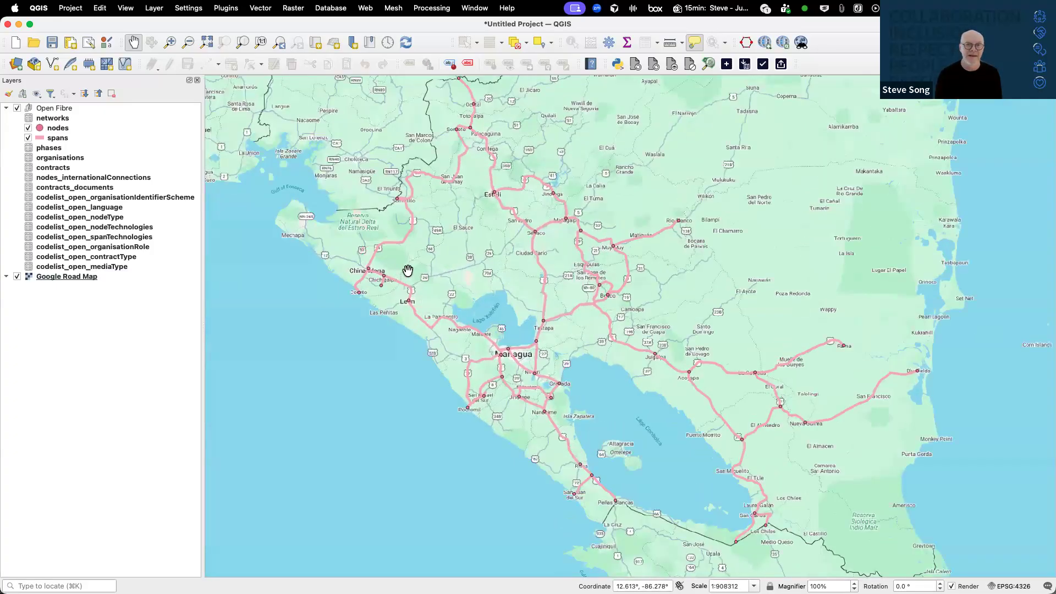
Label the nodes layer with single labels from the name field and draw a background behind them
double_click(55, 130)
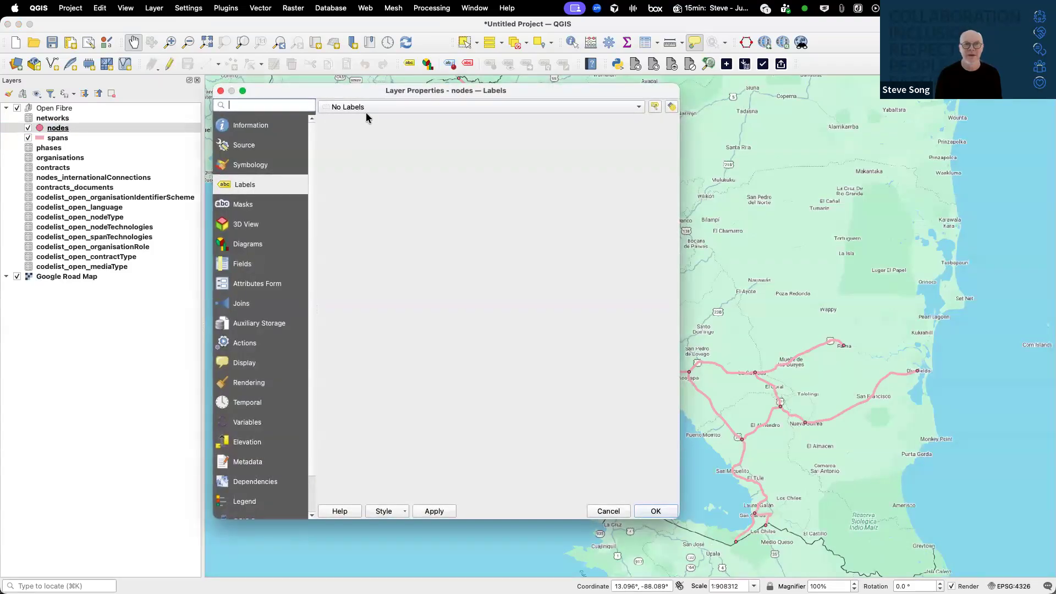
left_click(365, 108)
left_click(373, 122)
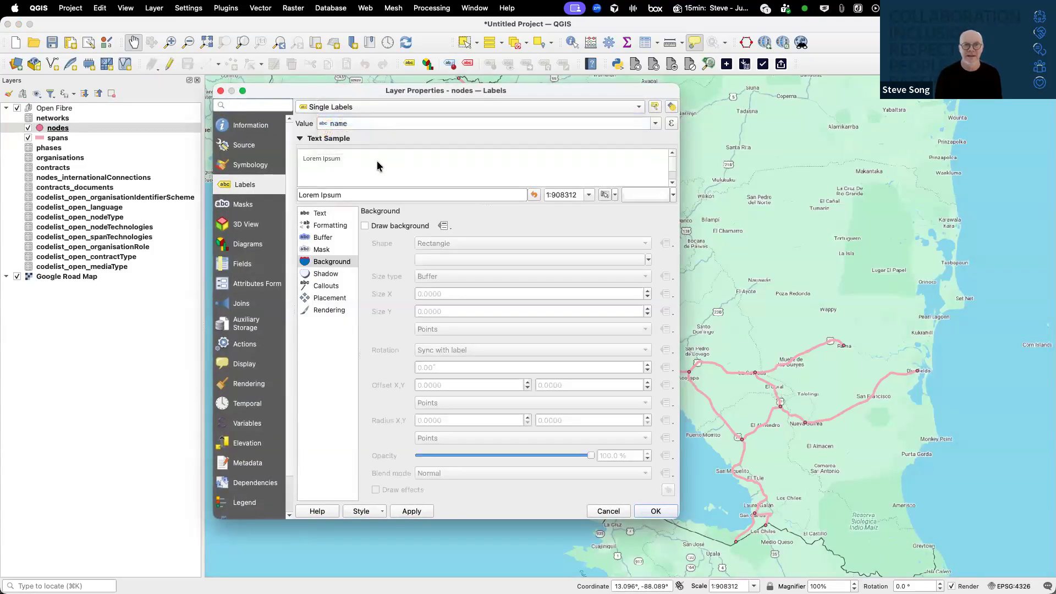
left_click(364, 226)
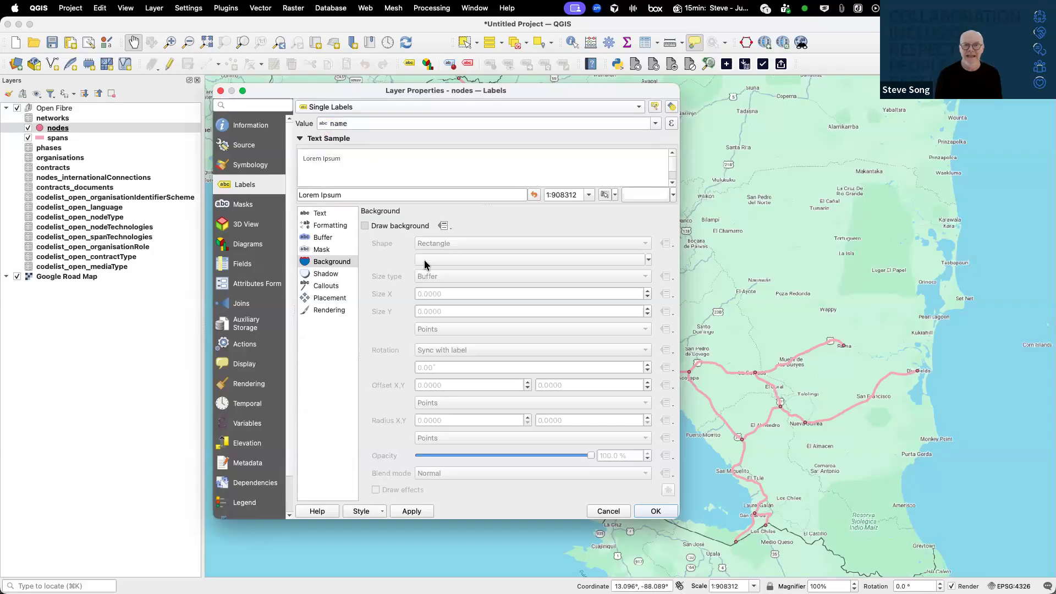
left_click(654, 511)
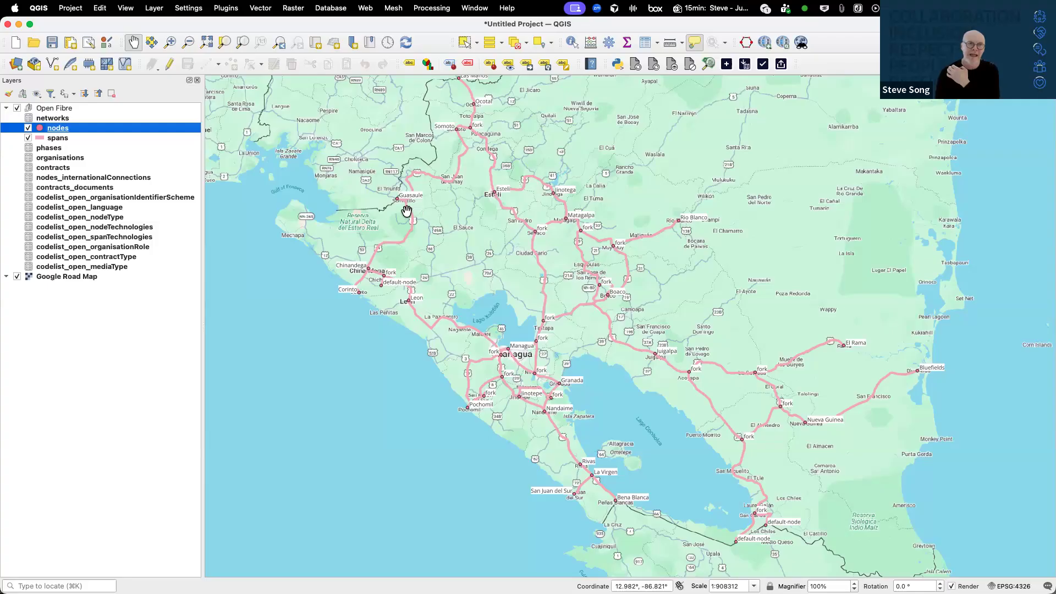
Open the attribute table of the nodes layer and turn on editing
right_click(85, 132)
left_click(150, 297)
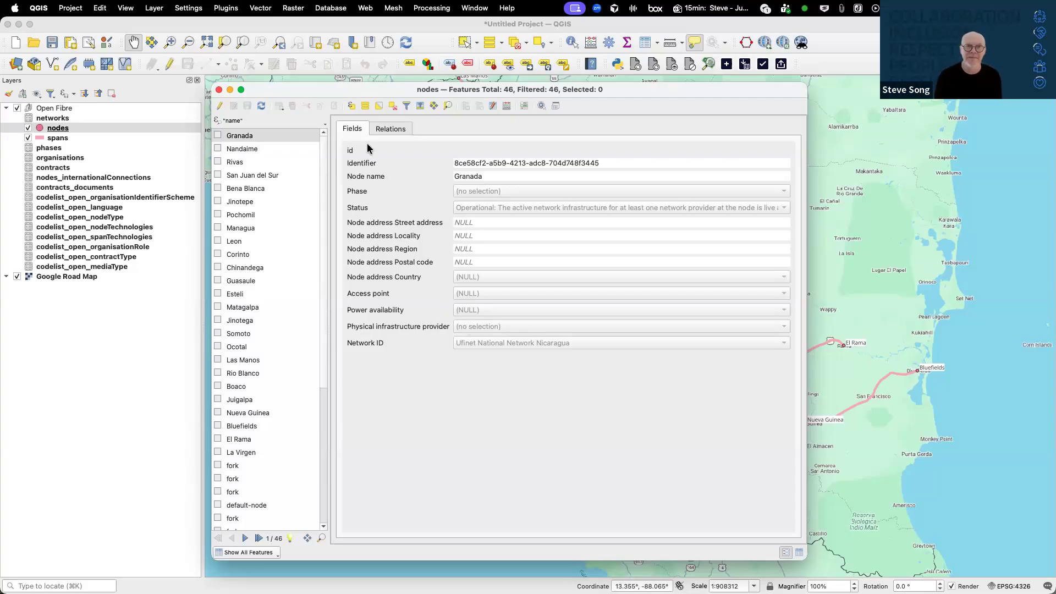
left_click(221, 108)
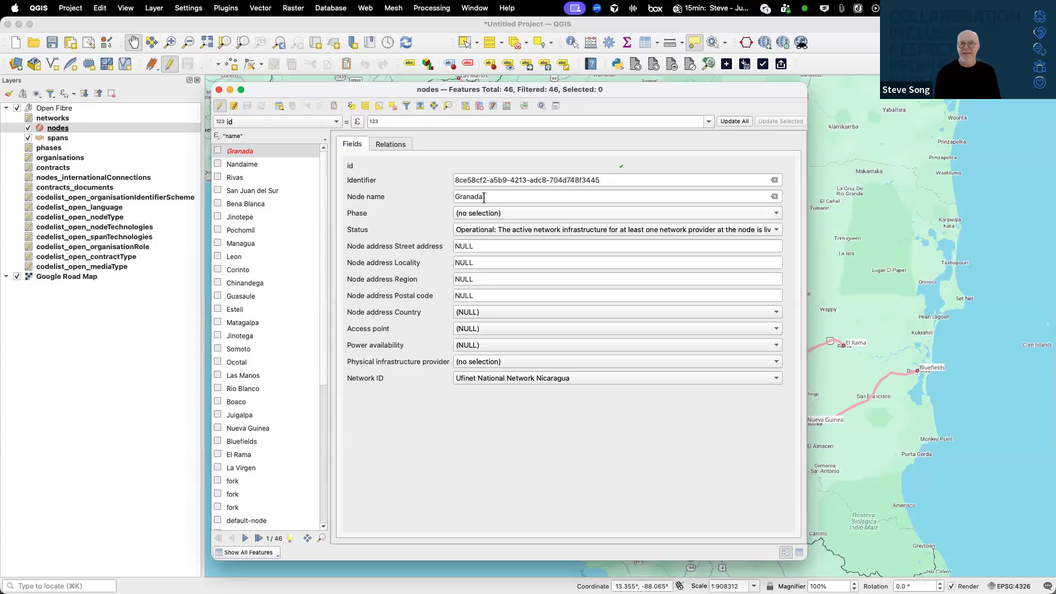
View the Granada node's Access point and Power availability choices and its relations, and close the attribute table
left_click(486, 330)
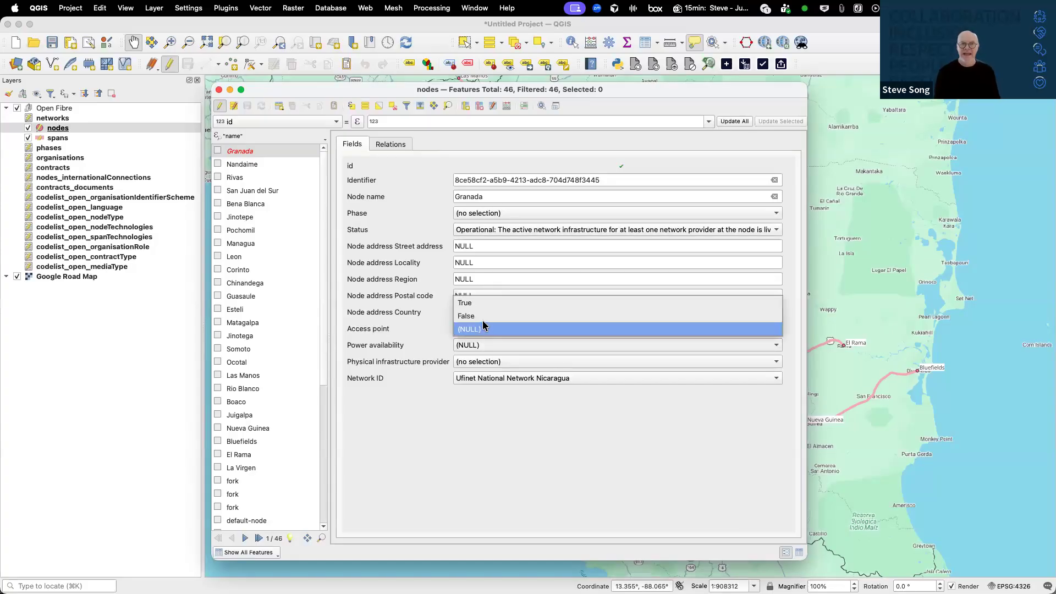
left_click(434, 338)
left_click(482, 346)
left_click(406, 337)
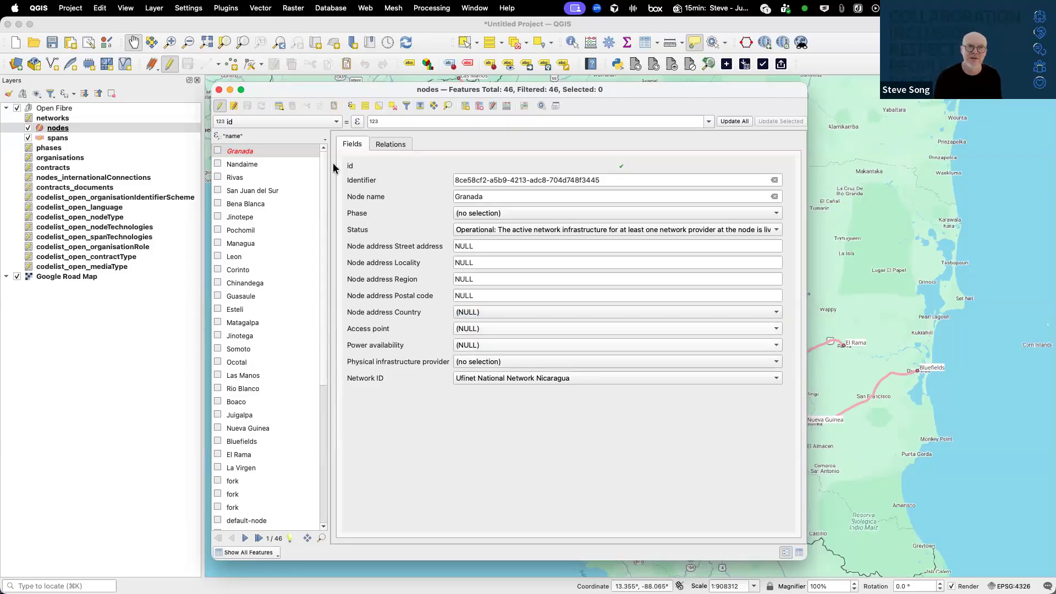
left_click(393, 145)
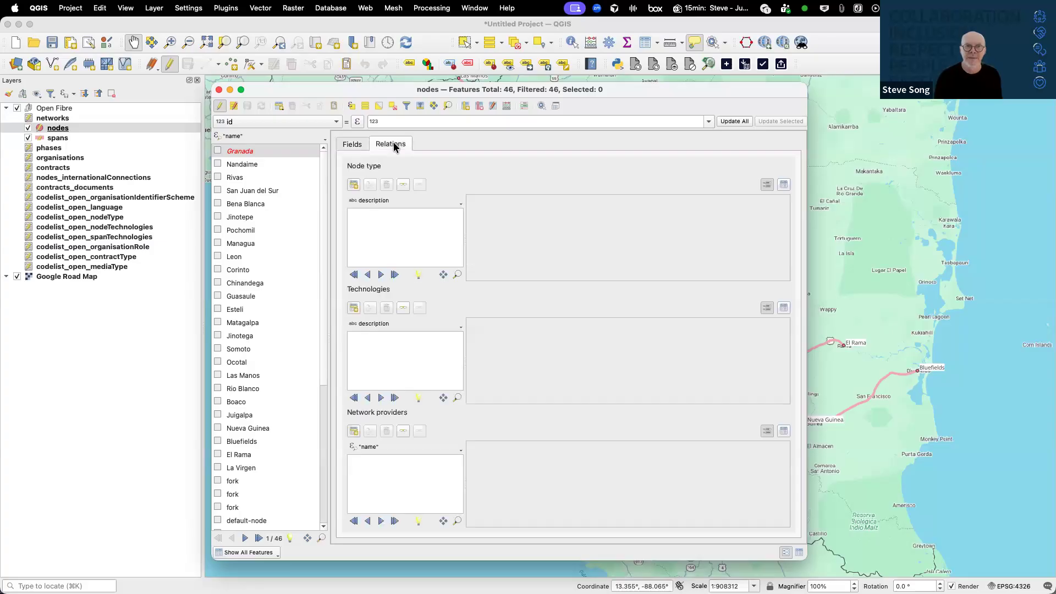
left_click(352, 146)
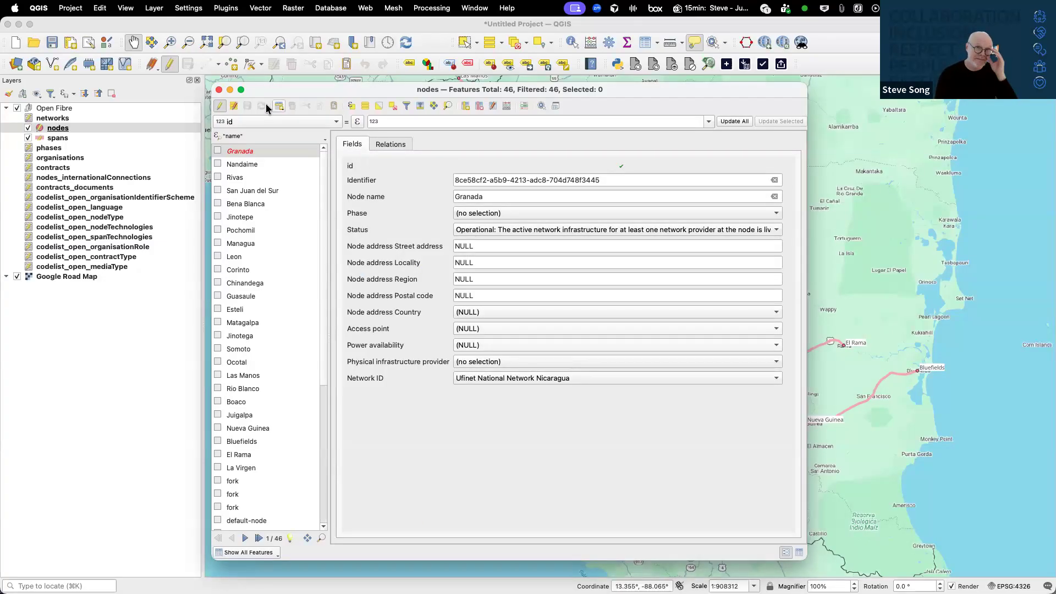
left_click(219, 89)
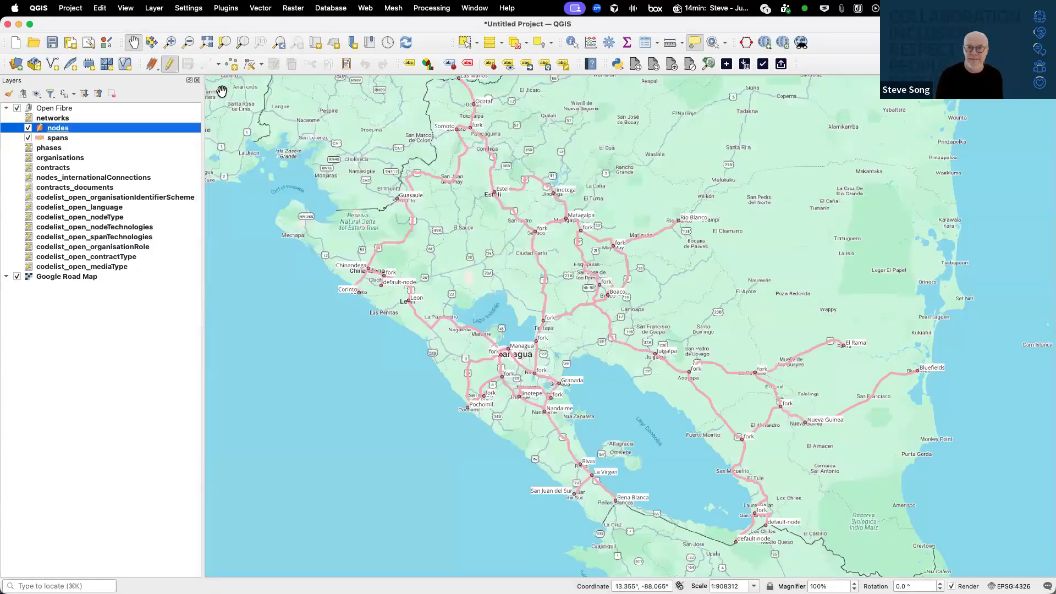
Open the attribute table of the networks layer
left_click(58, 139)
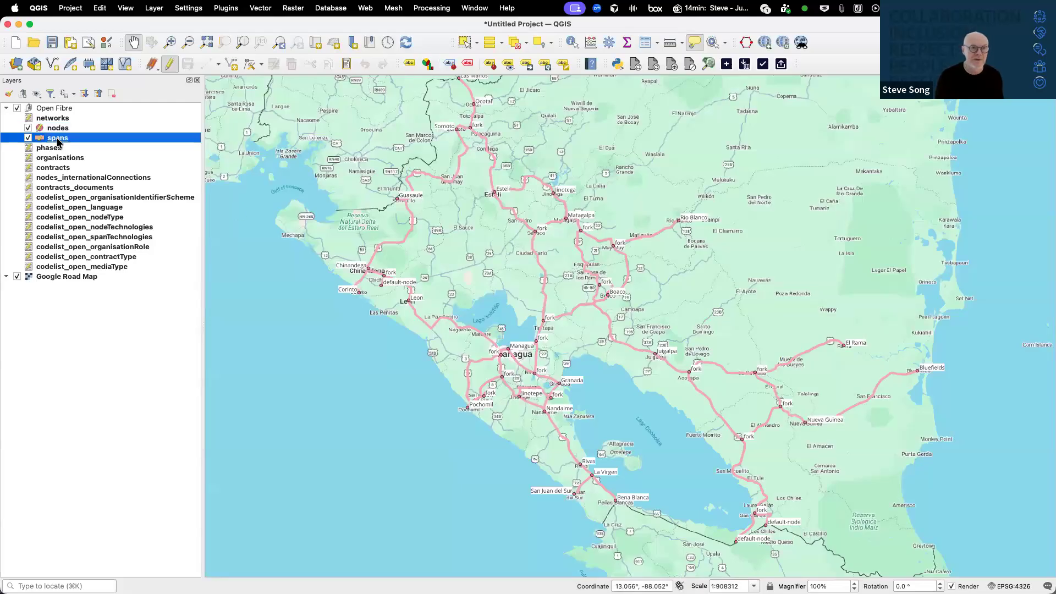
left_click(62, 160)
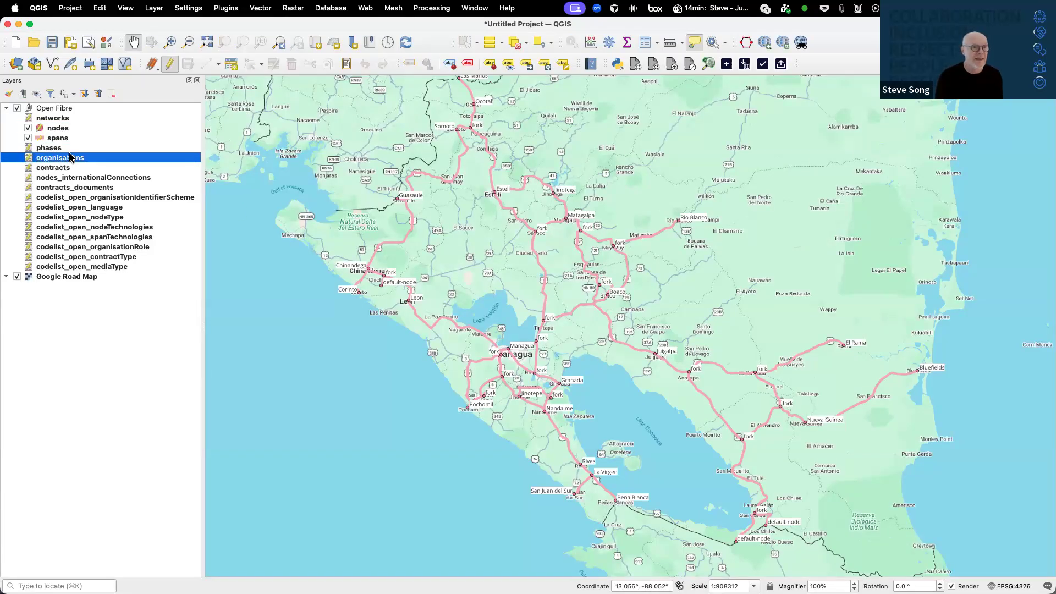
left_click(55, 118)
right_click(70, 120)
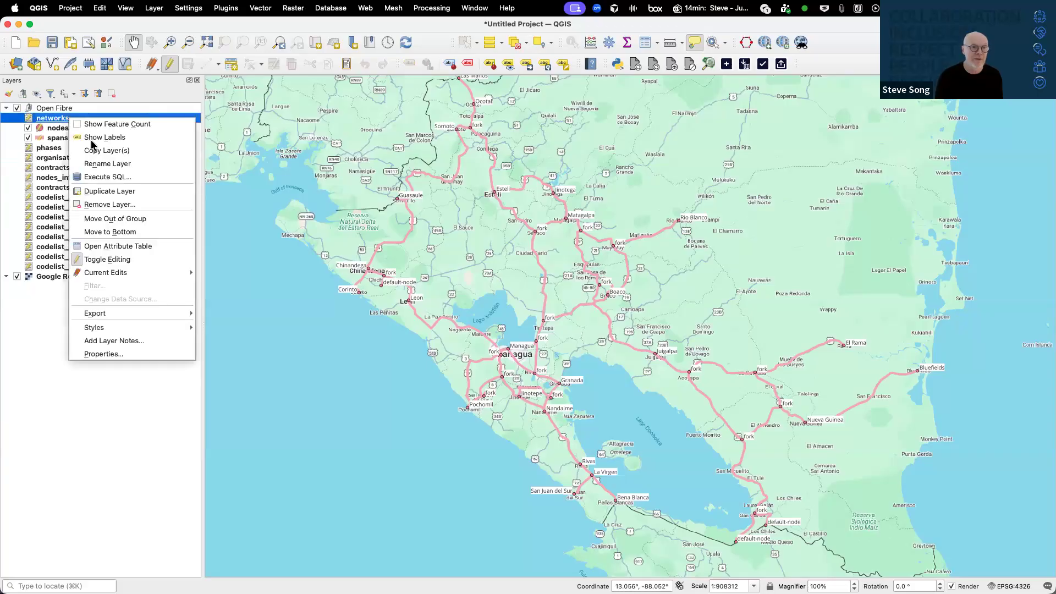
left_click(161, 244)
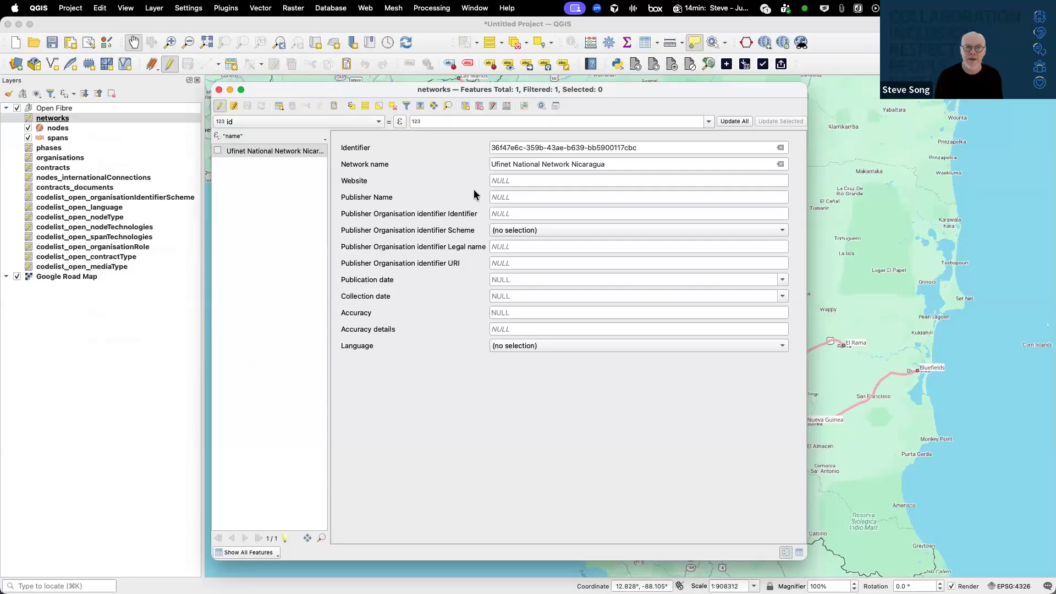
Set the network's Collection date to 2026-03-25, review the Accuracy details and Language fields, and close the attribute table
left_click(528, 296)
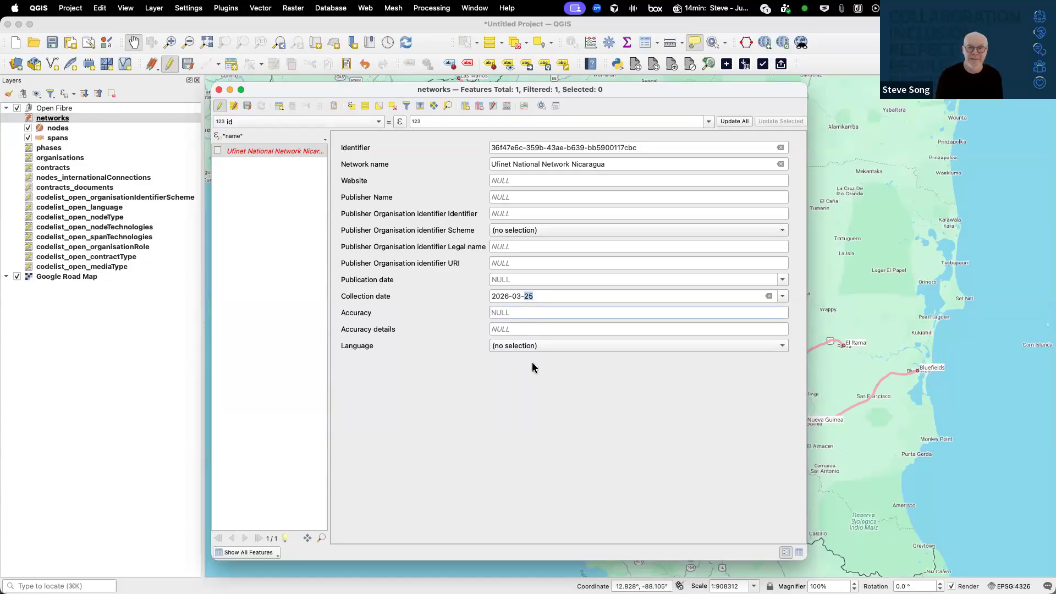
left_click(528, 328)
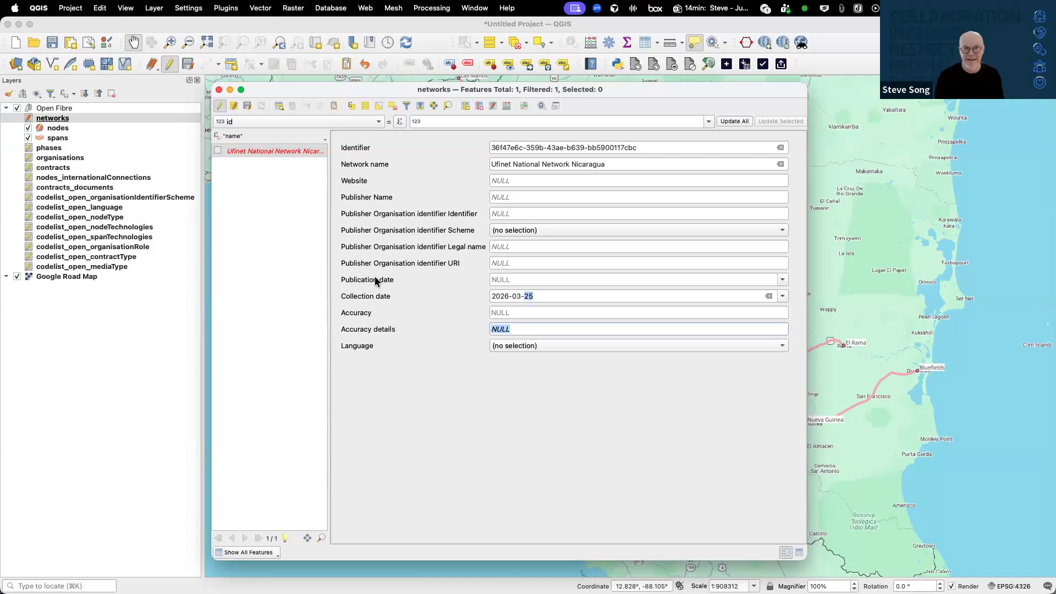
left_click(555, 348)
left_click(450, 370)
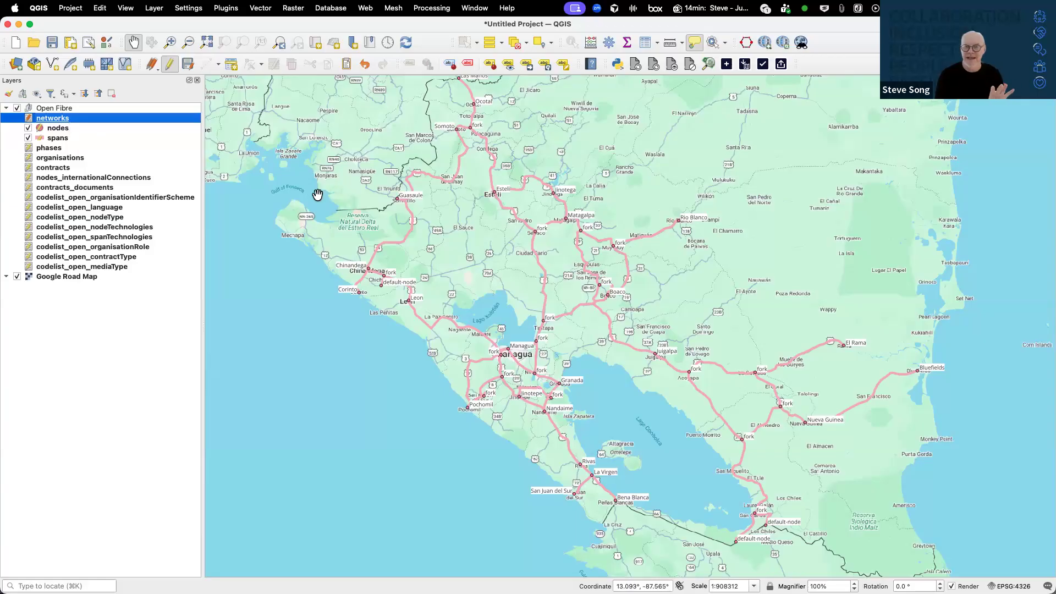
Select the Guasaule - Chinandega span in the spans layer, on its stretch between Guasaule and Somotillo
left_click_drag(391, 215, 427, 301)
scroll(448, 285, "up", 5)
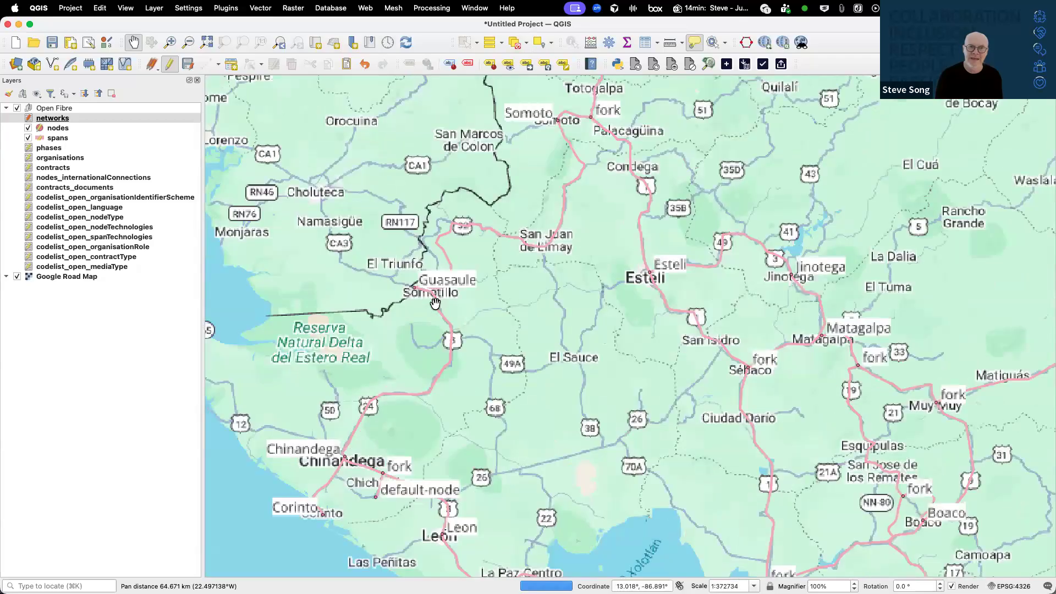
scroll(434, 301, "up", 3)
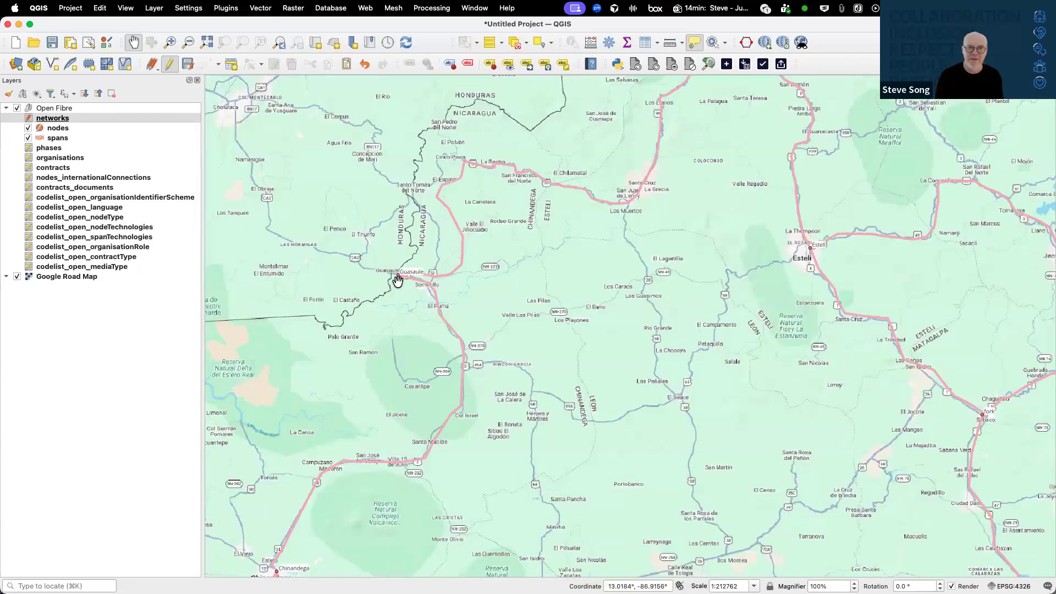
scroll(397, 280, "up", 4)
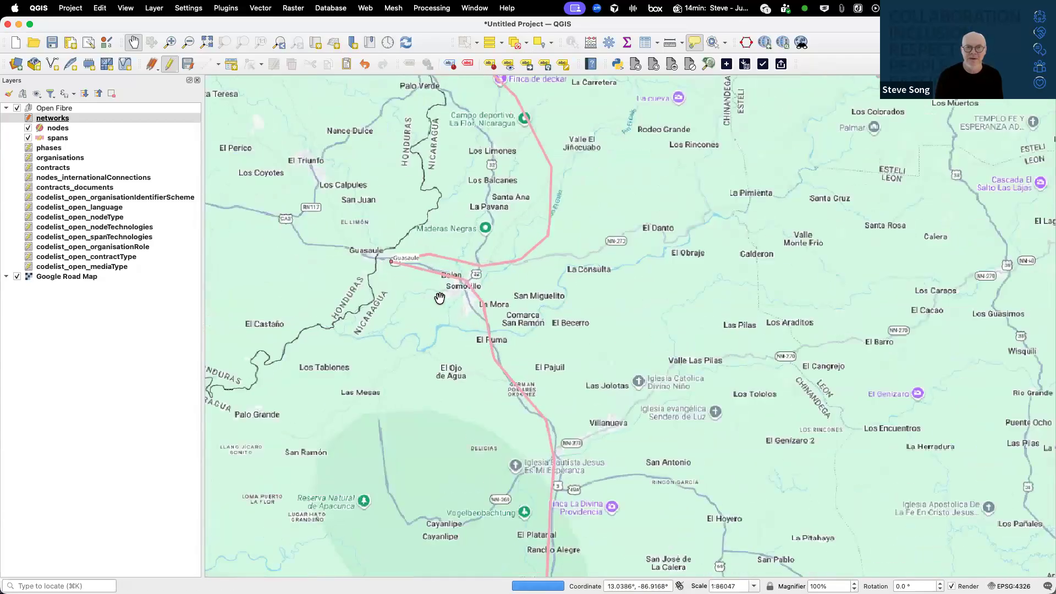
scroll(440, 297, "up", 2)
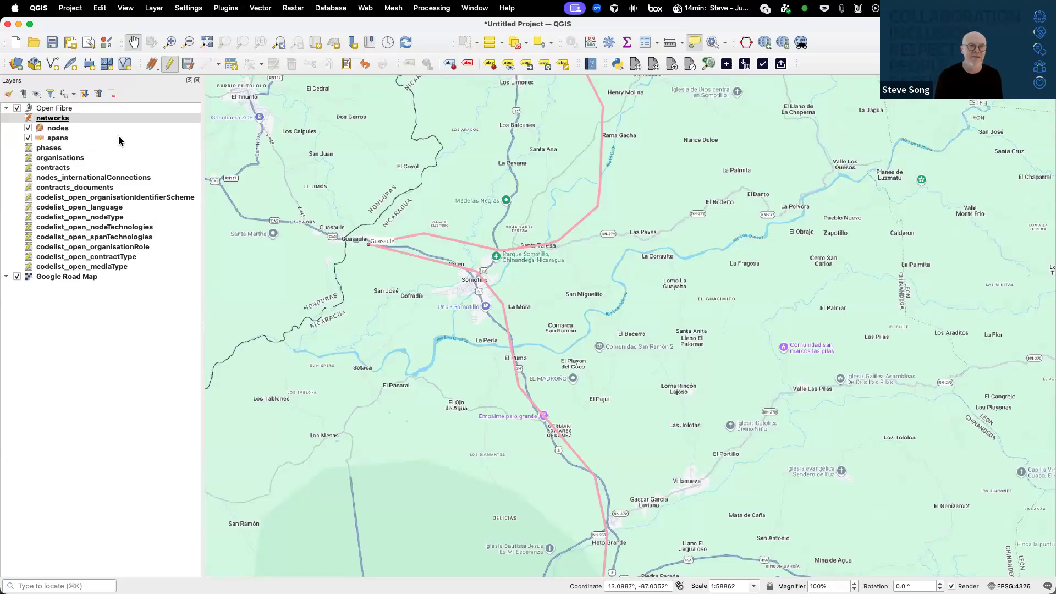
left_click(91, 139)
left_click(464, 47)
scroll(495, 221, "down", 2)
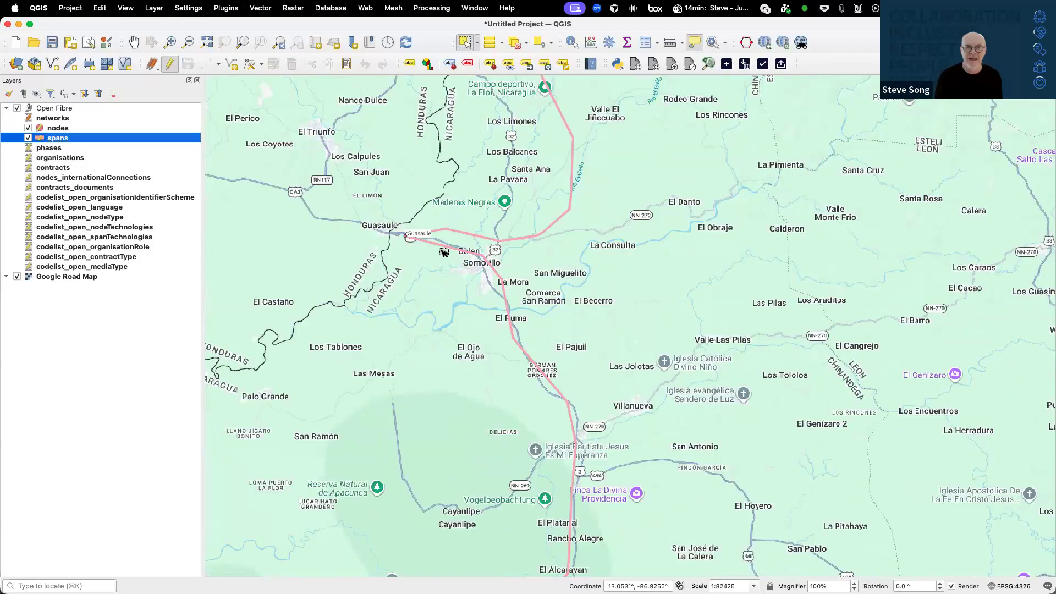
scroll(443, 252, "up", 3)
left_click(443, 245)
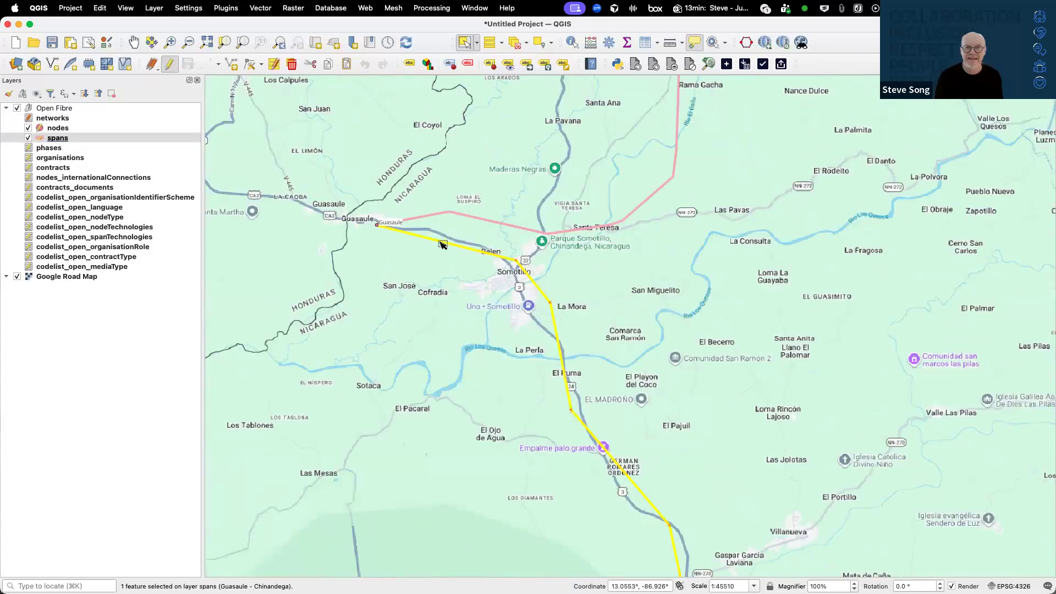
Reshape the selected span with the Vertex Tool to follow the road from Guasaule through Belen to Somotillo
left_click(249, 64)
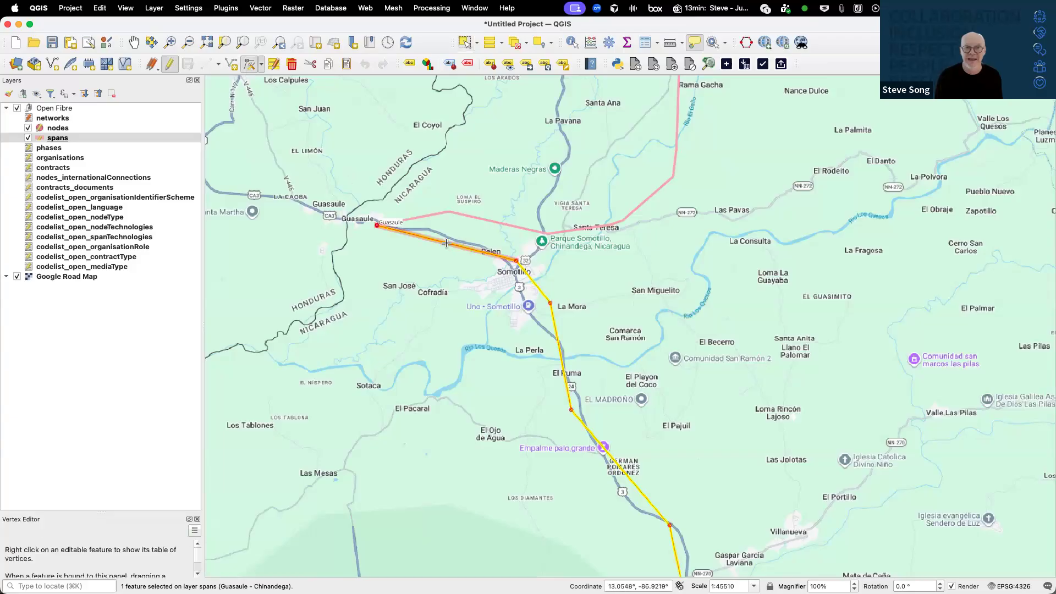
left_click(427, 229)
left_click(468, 243)
left_click(456, 241)
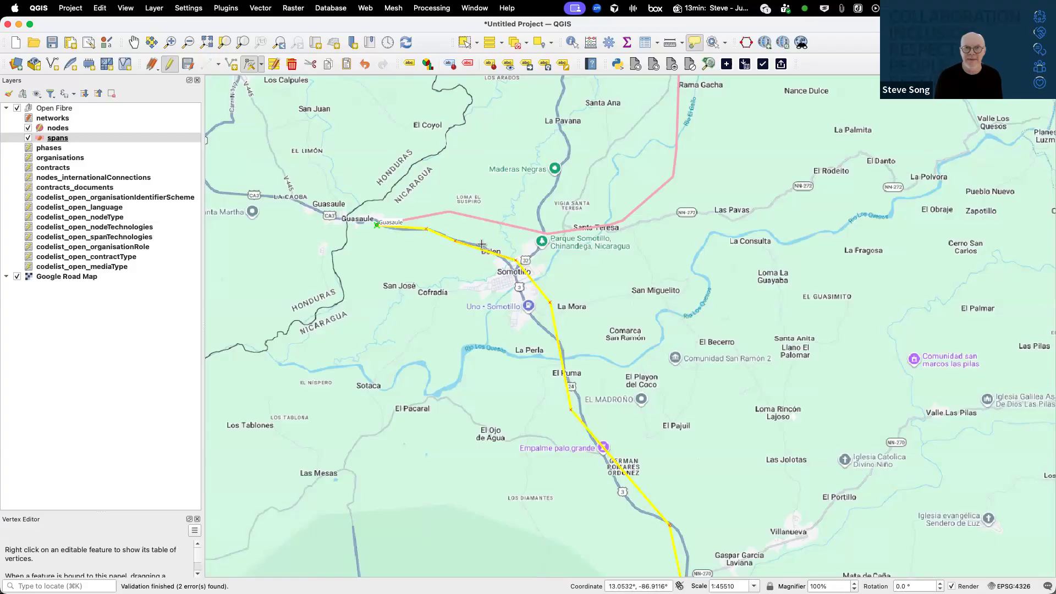
double_click(480, 245)
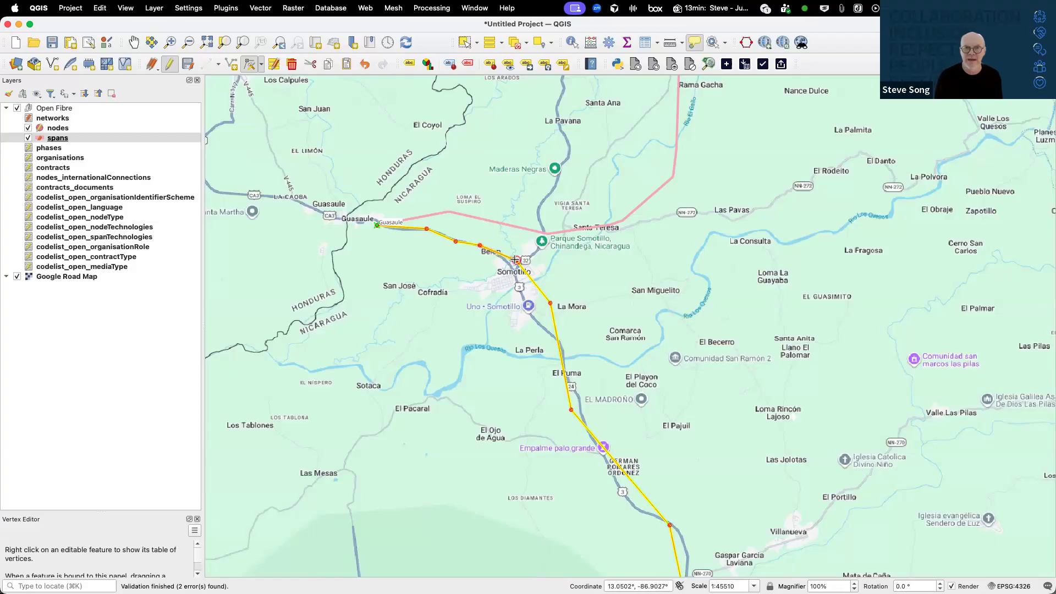
left_click(507, 264)
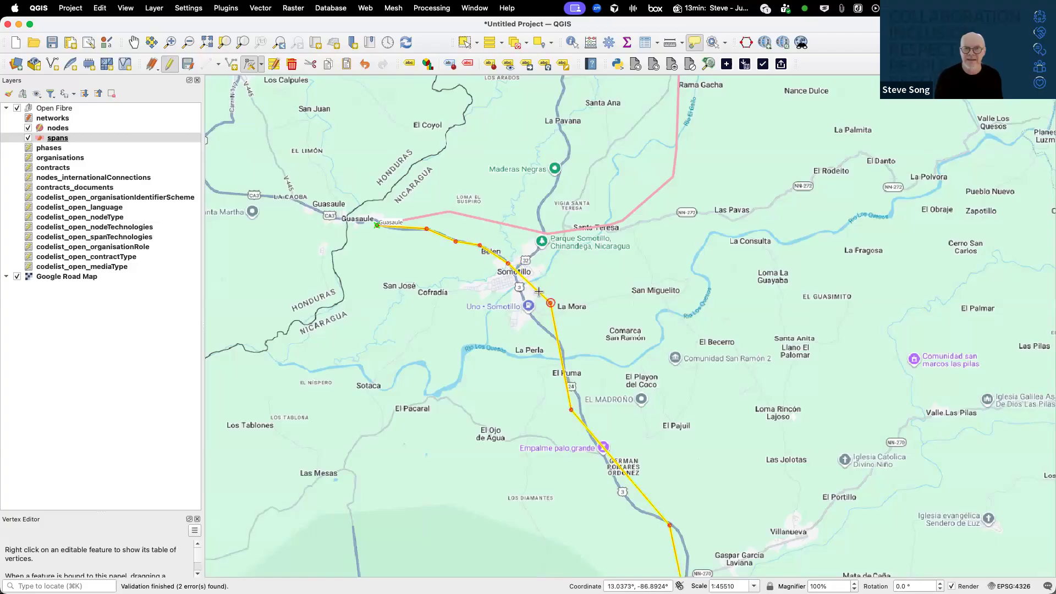
Add and move vertices so the span follows the road from Somotillo to just past La Perla
left_click(519, 288)
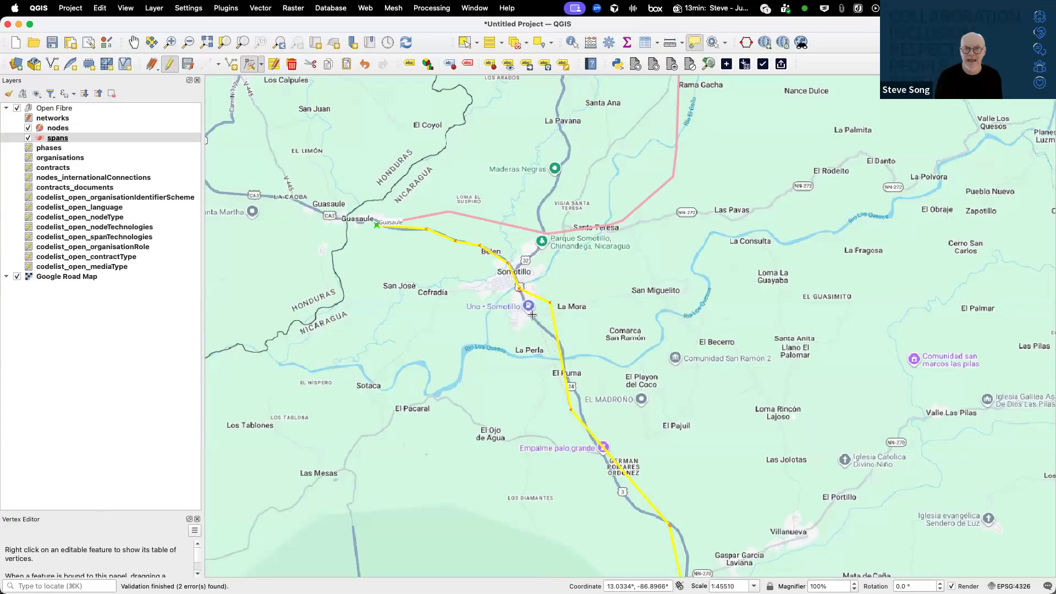
left_click(531, 315)
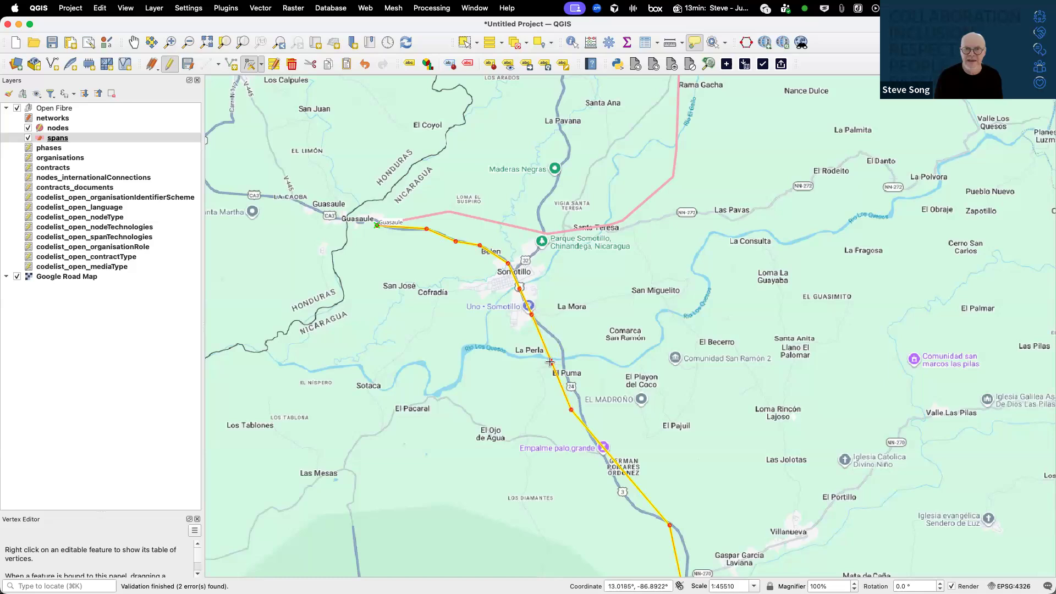
left_click(550, 361)
left_click(558, 342)
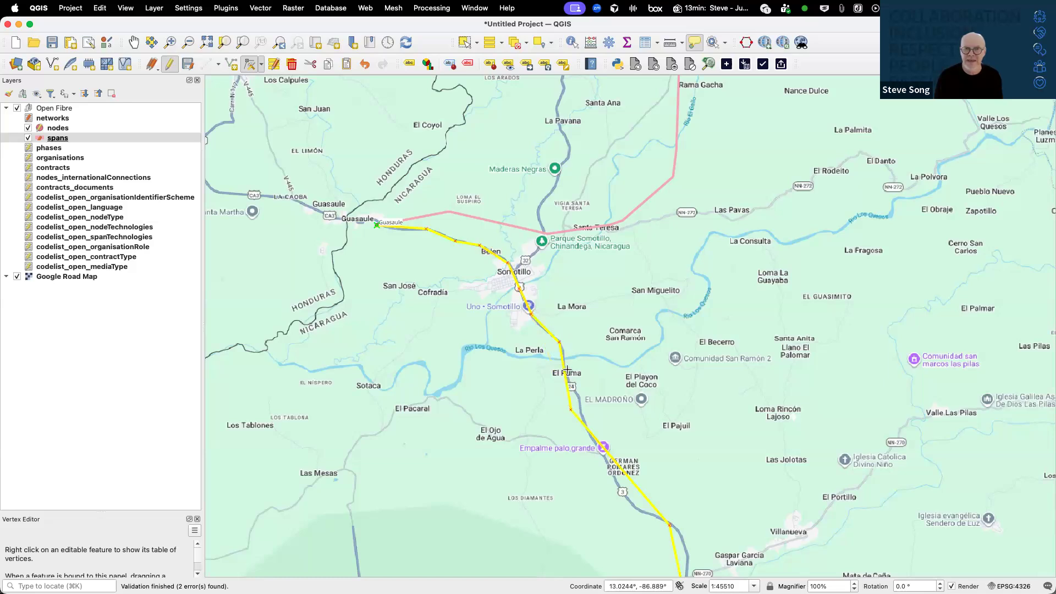
Align the span with the road from El Puma past Empalme palo grande, and save the changes to the spans and networks layers
left_click(571, 406)
left_click(568, 384)
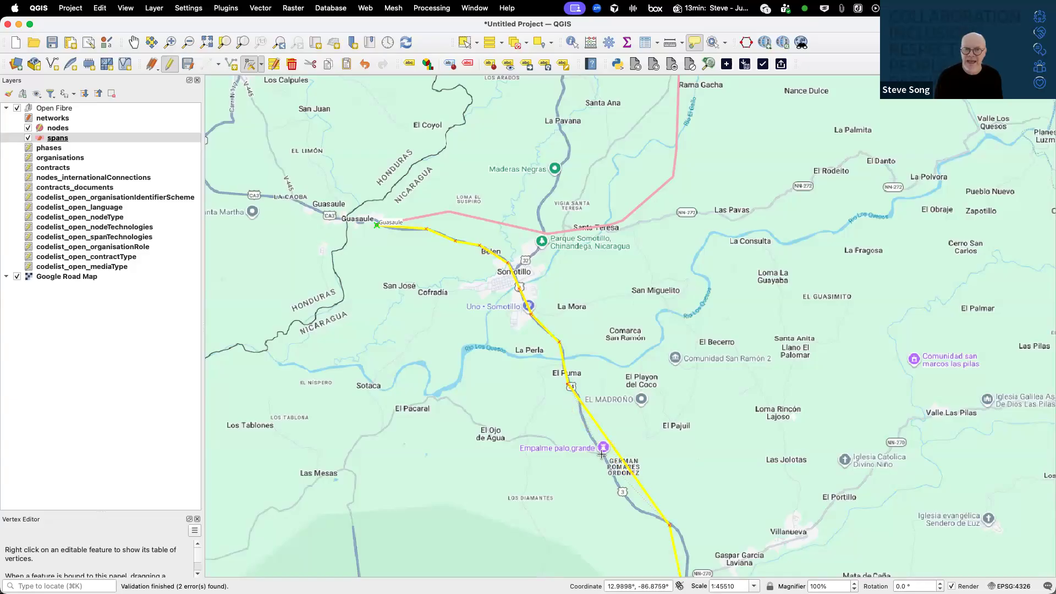
left_click(600, 455)
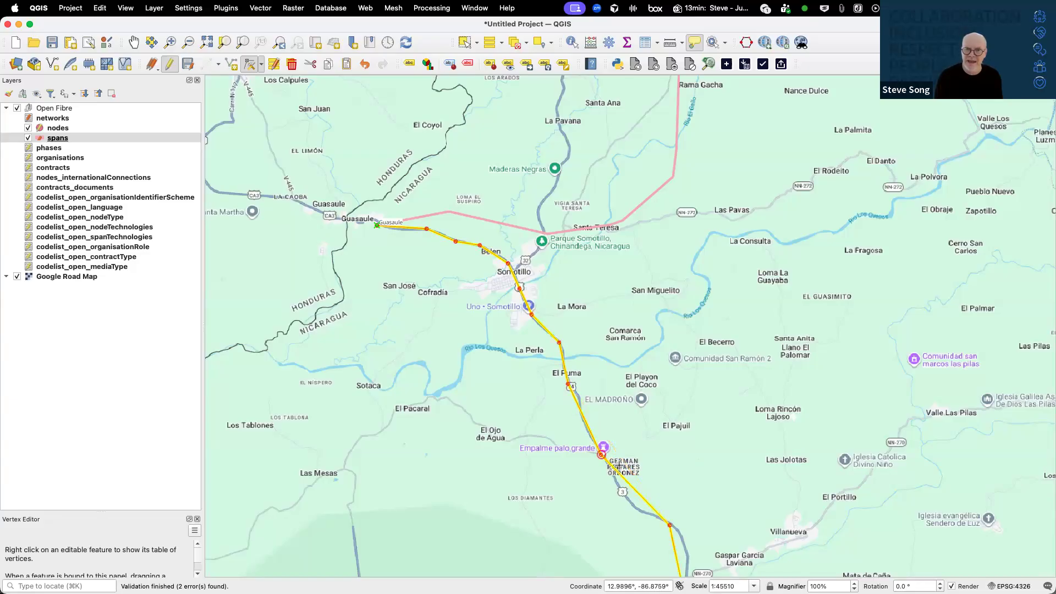
left_click(630, 503)
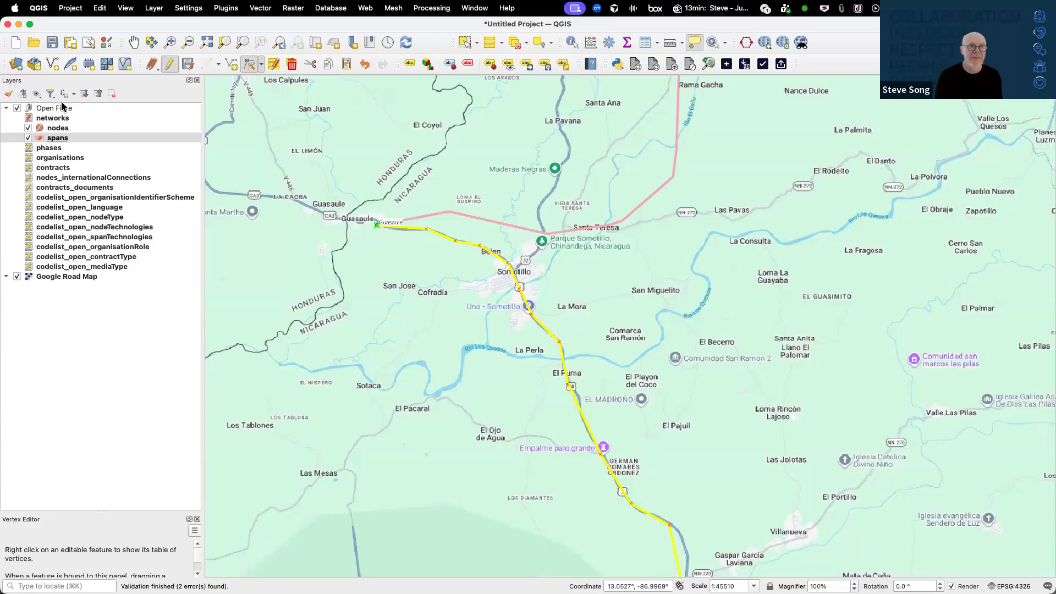
left_click(169, 63)
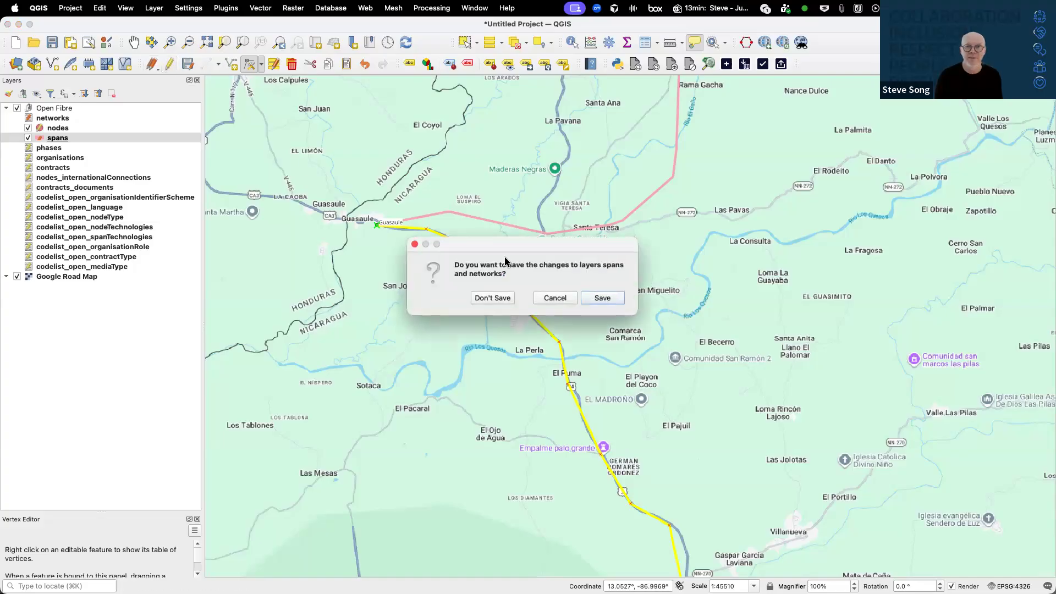
left_click(603, 297)
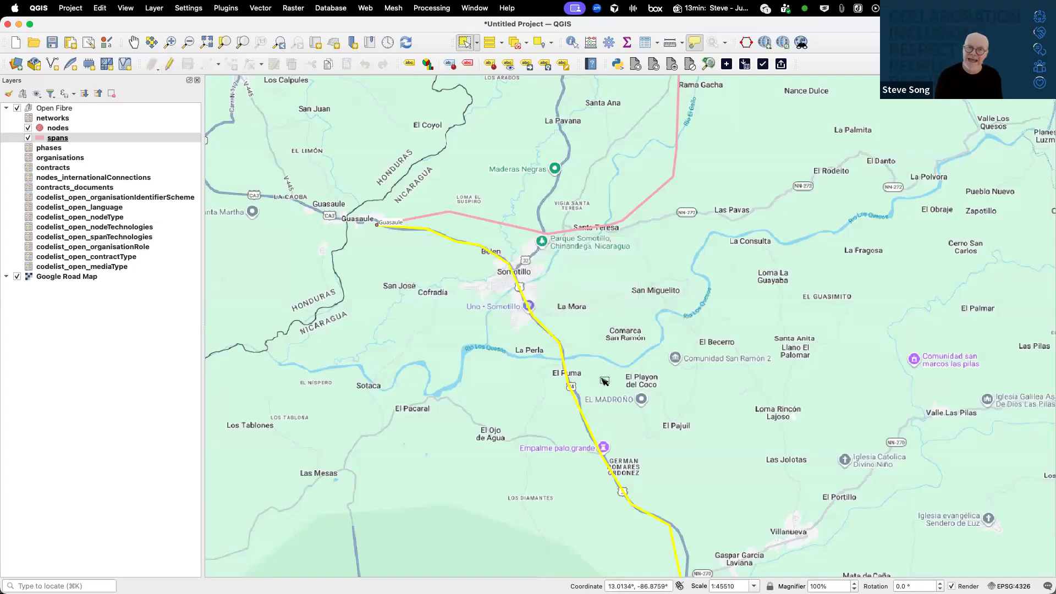
Change the spans layer's line symbol to the standard blue #1f78b4 with a width of 2 millimetres
left_click(146, 139)
double_click(146, 139)
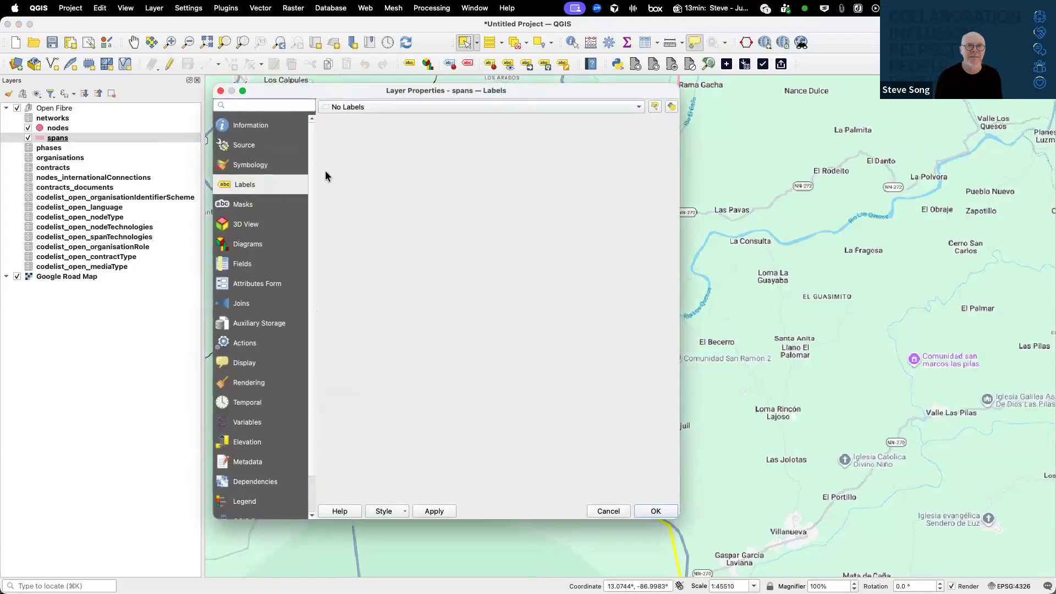
left_click(270, 164)
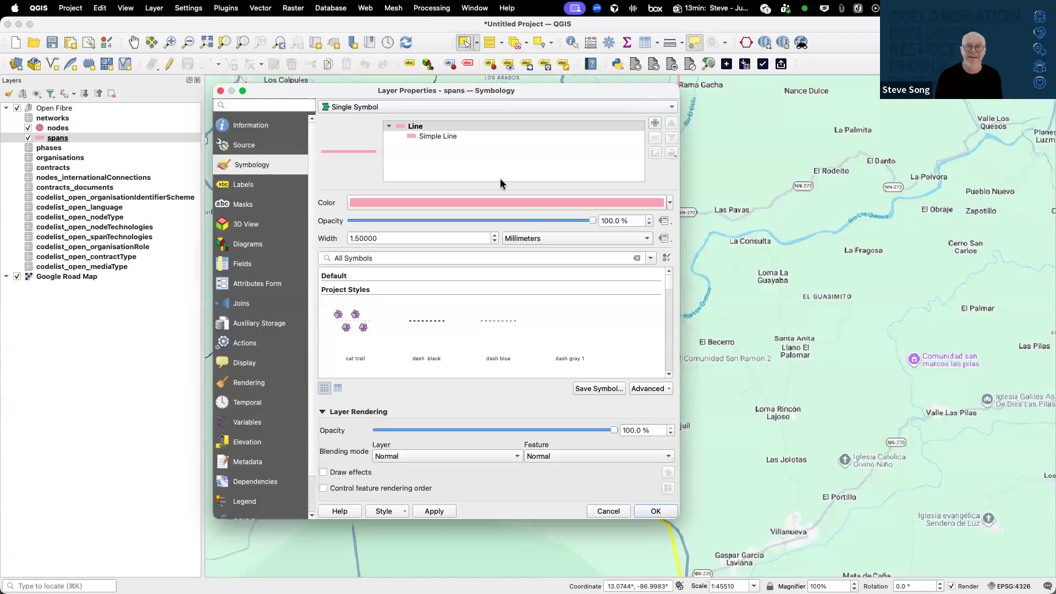
left_click(502, 201)
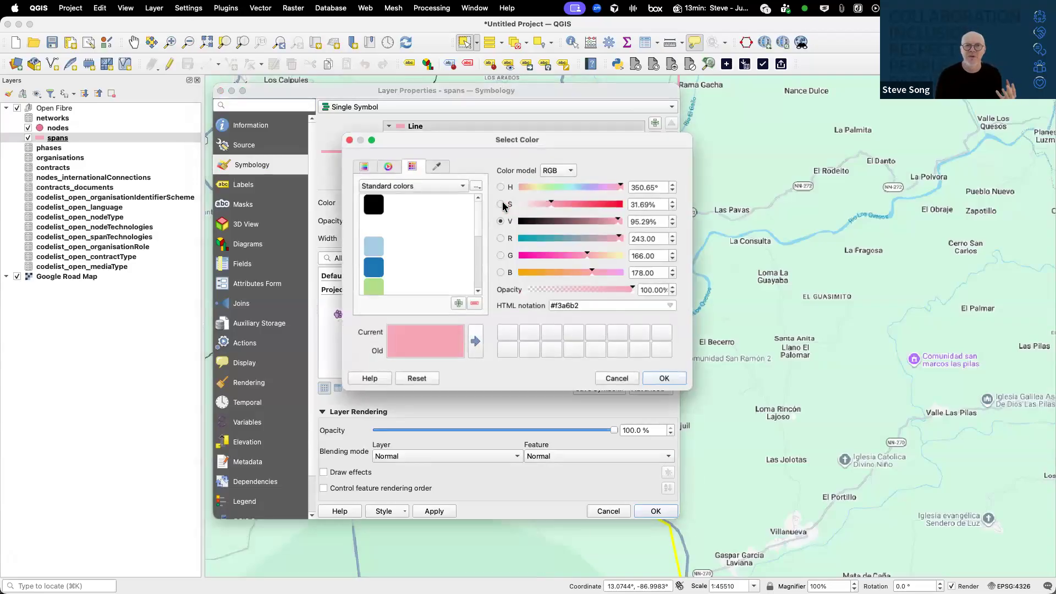
left_click(378, 269)
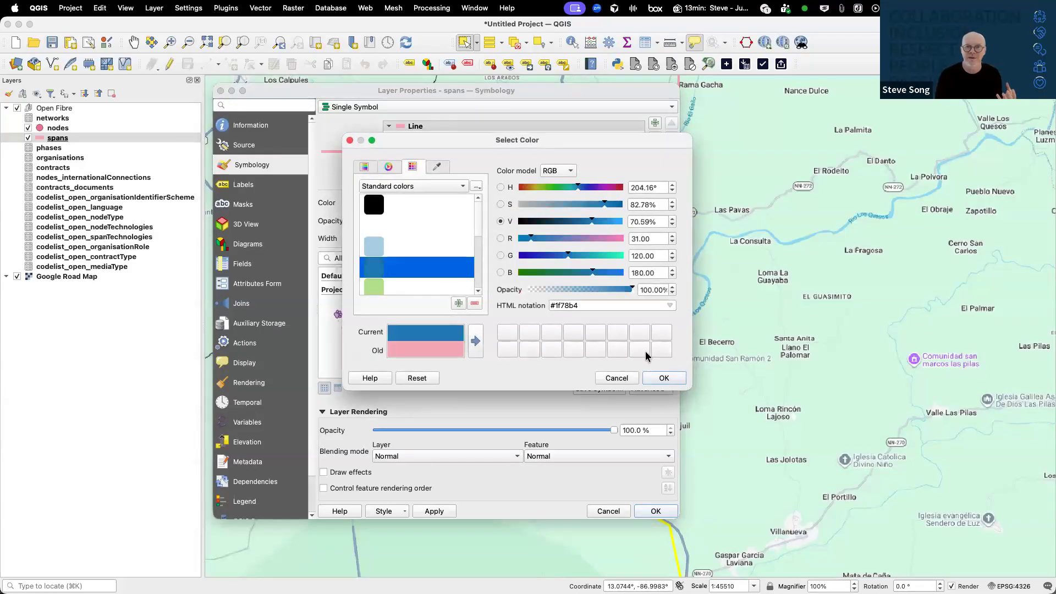
left_click(662, 379)
left_click_drag(417, 236, 343, 228)
type("2")
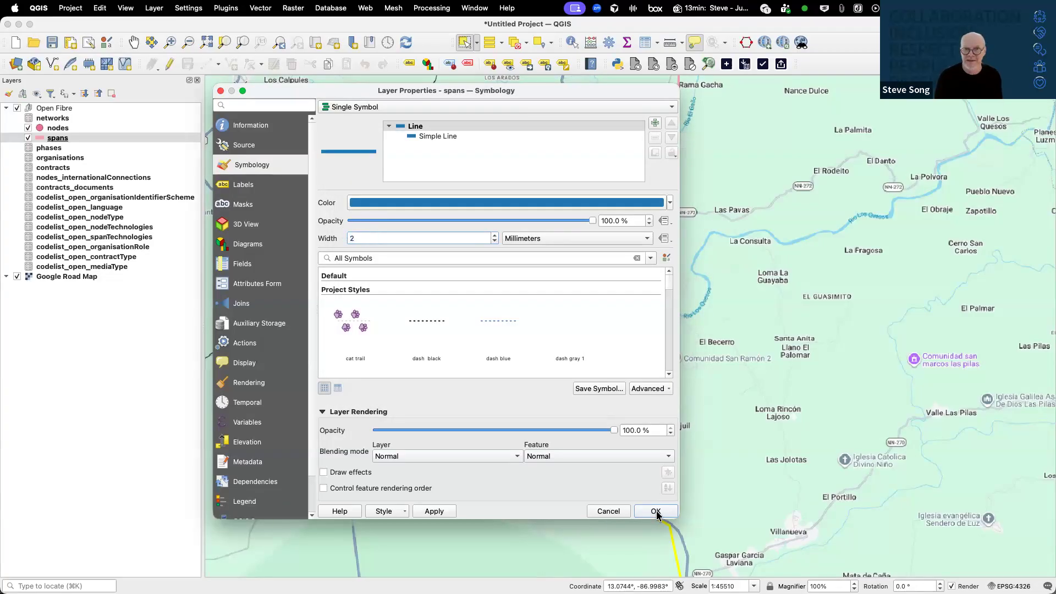
left_click(656, 511)
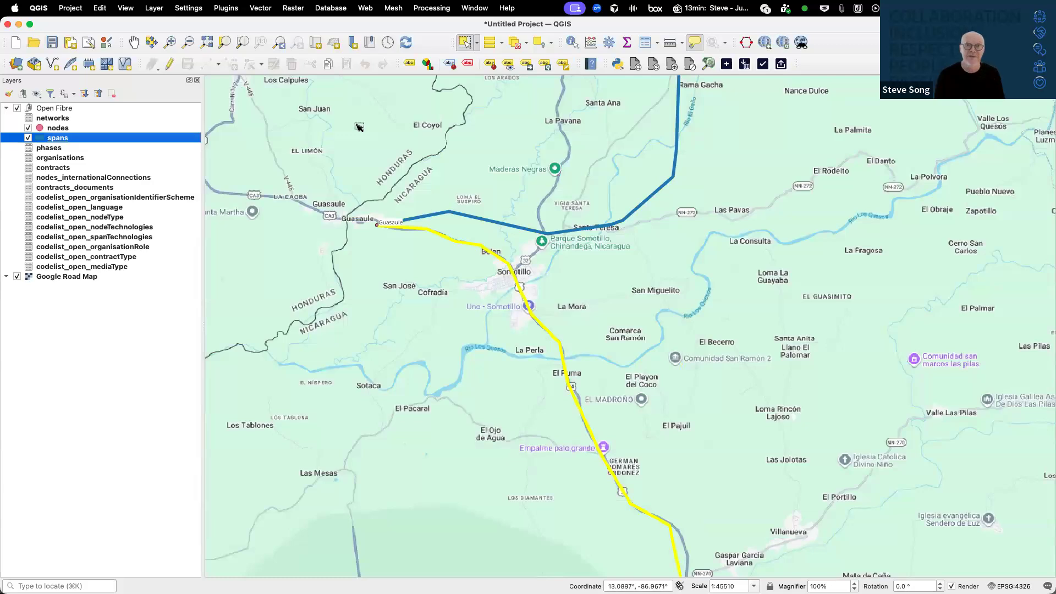
Clear the feature selection on the spans layer and switch to the Pan Map tool
left_click(516, 42)
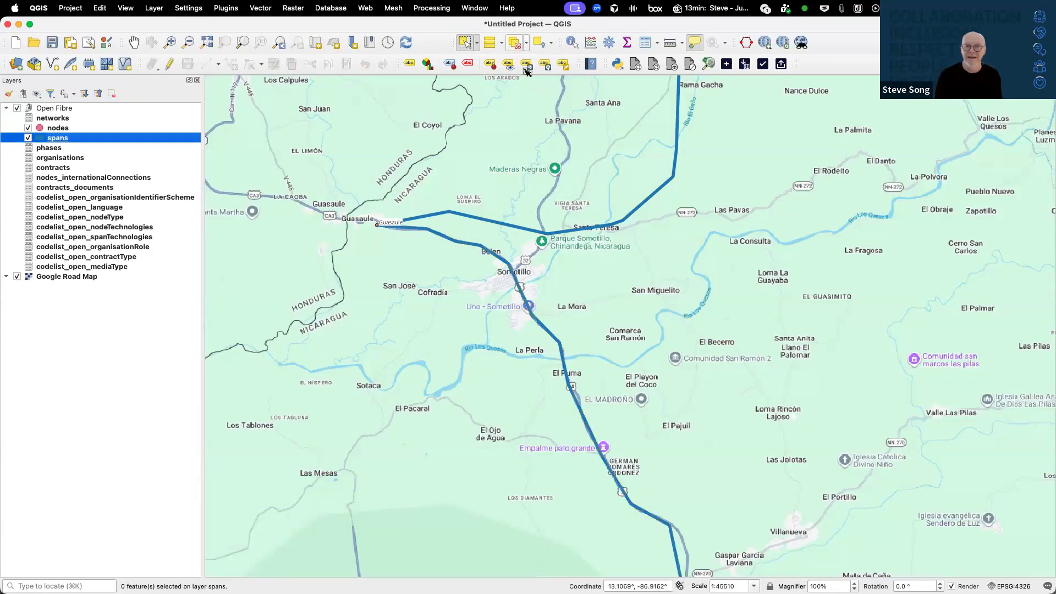
scroll(709, 303, "down", 3)
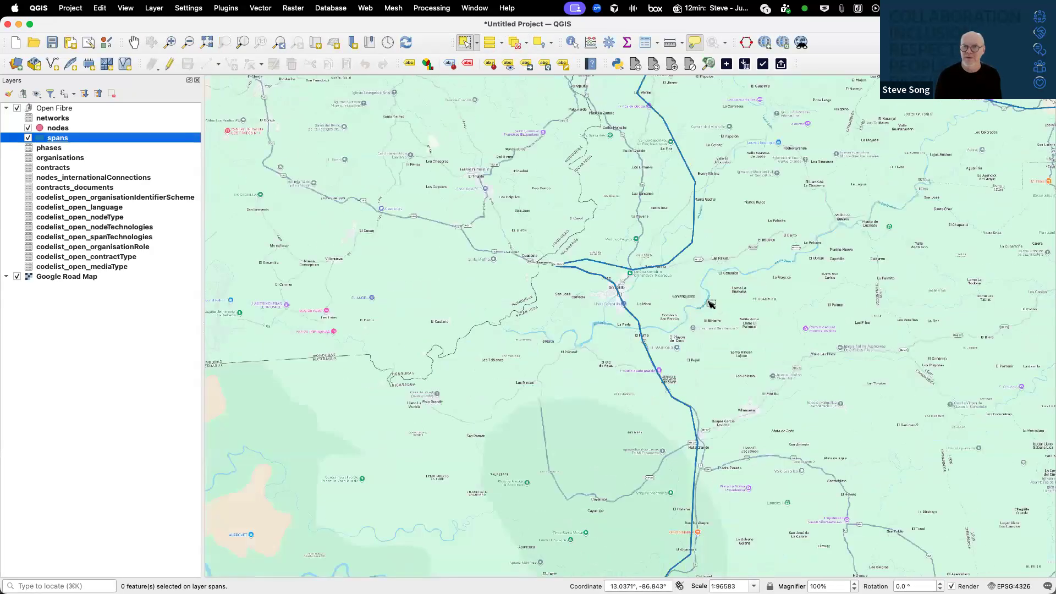
scroll(709, 302, "down", 3)
left_click(682, 290)
left_click(686, 262)
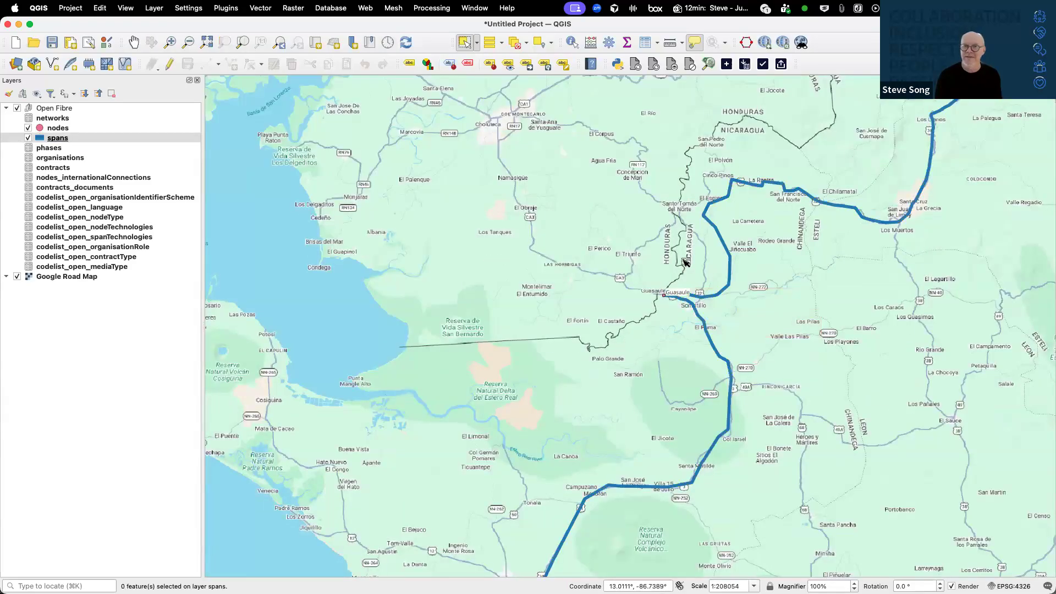
left_click(133, 42)
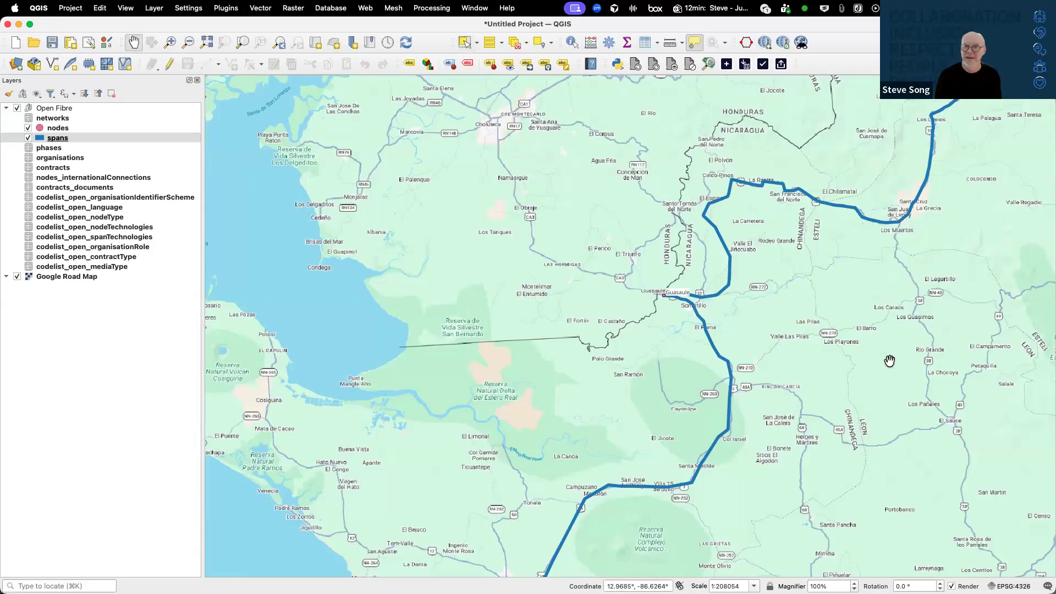
Validate the edited network against OFDS and dismiss the validation results
scroll(912, 372, "down", 1)
left_click_drag(912, 372, 625, 267)
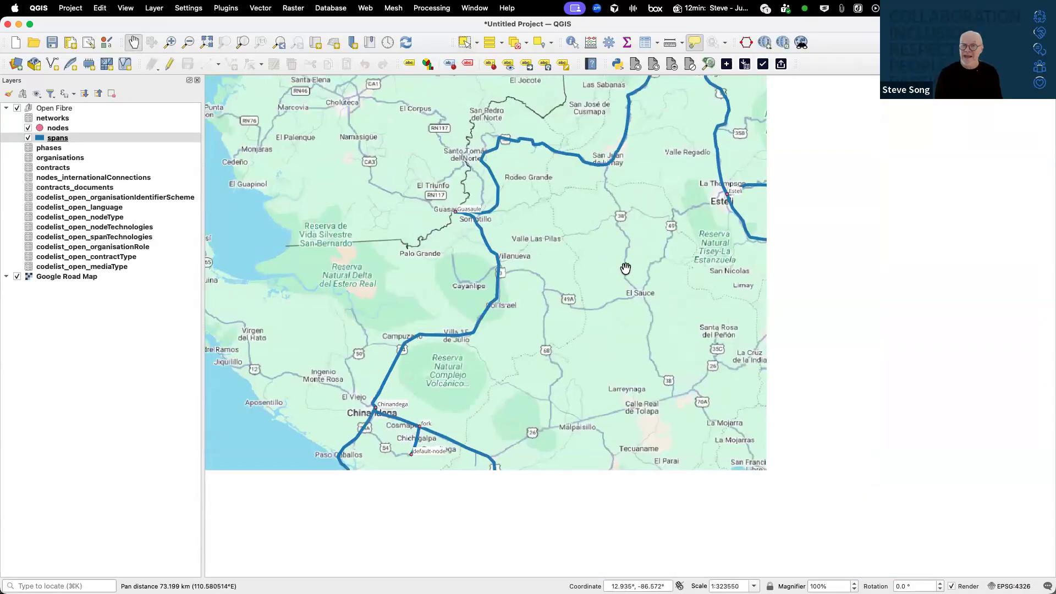
left_click_drag(771, 343, 639, 332)
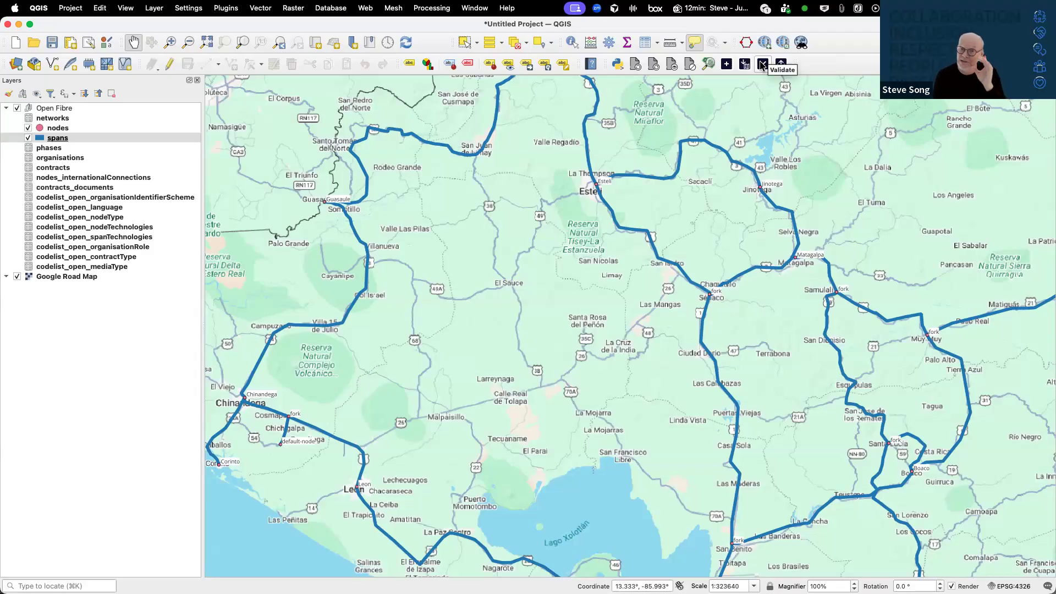
left_click(762, 65)
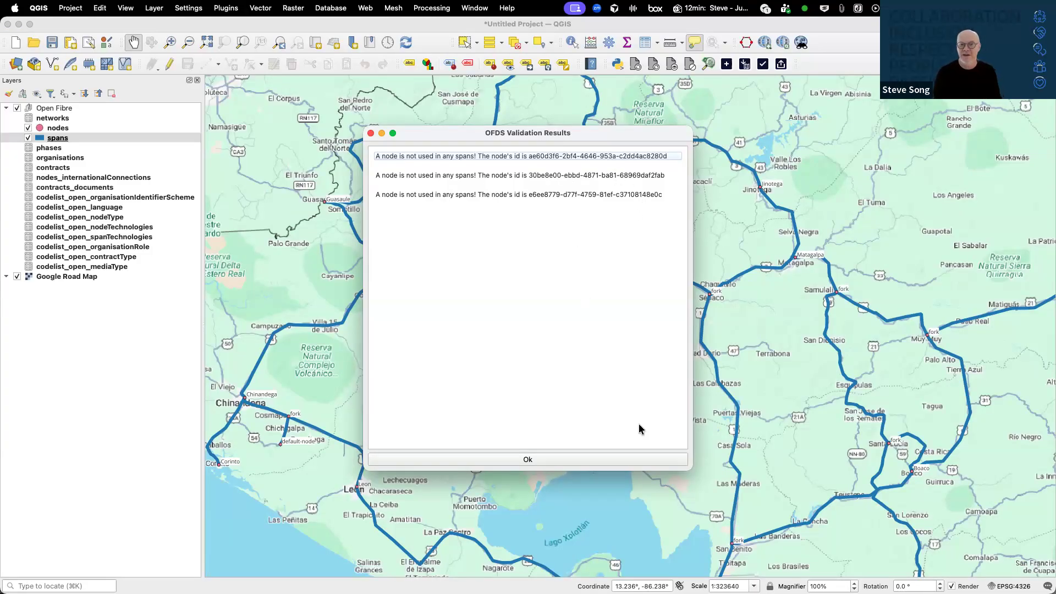
left_click(649, 461)
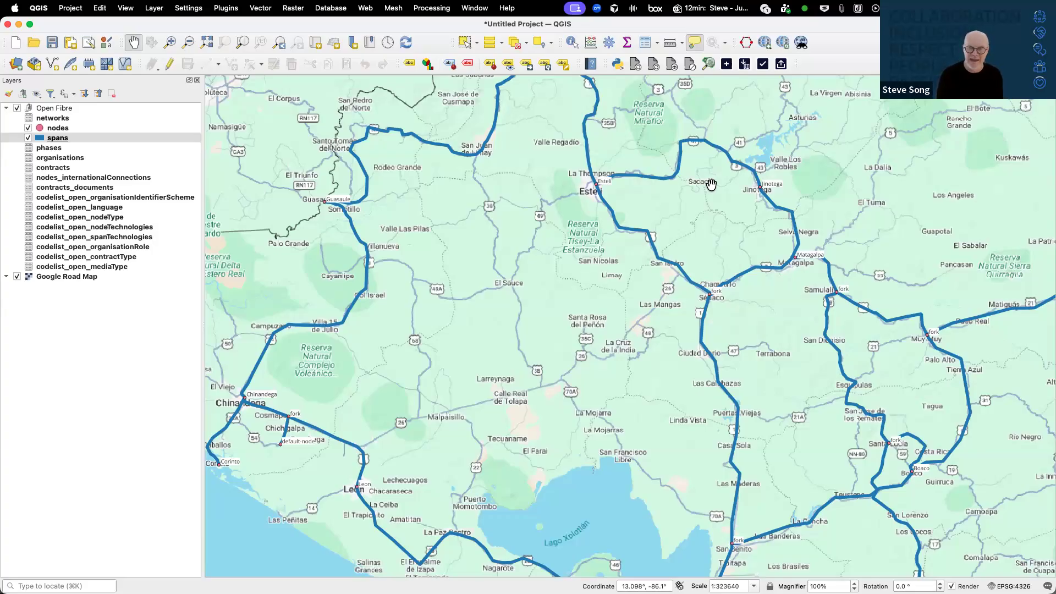
Export the network as OFDS JSON named myupdatednetwork.json in the kml2ofds-output 6 folder
left_click(779, 64)
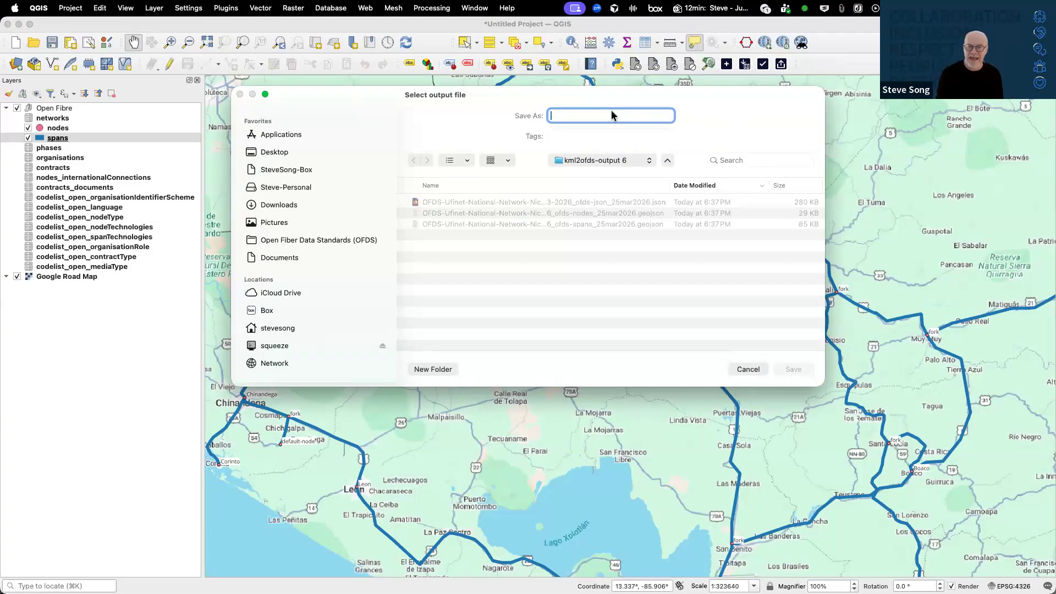
type("my")
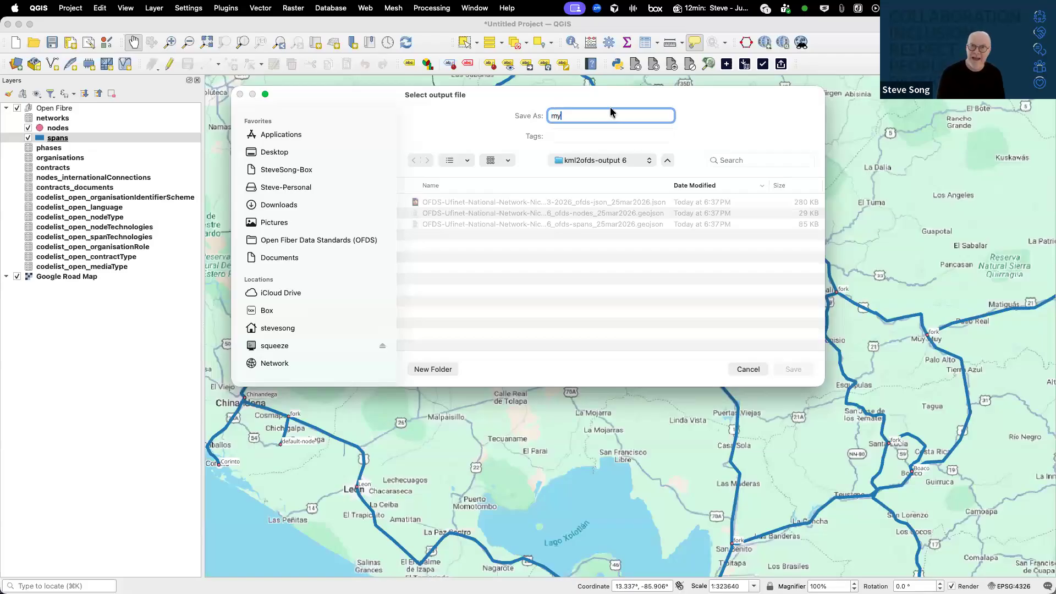
type("updatednetwork.json")
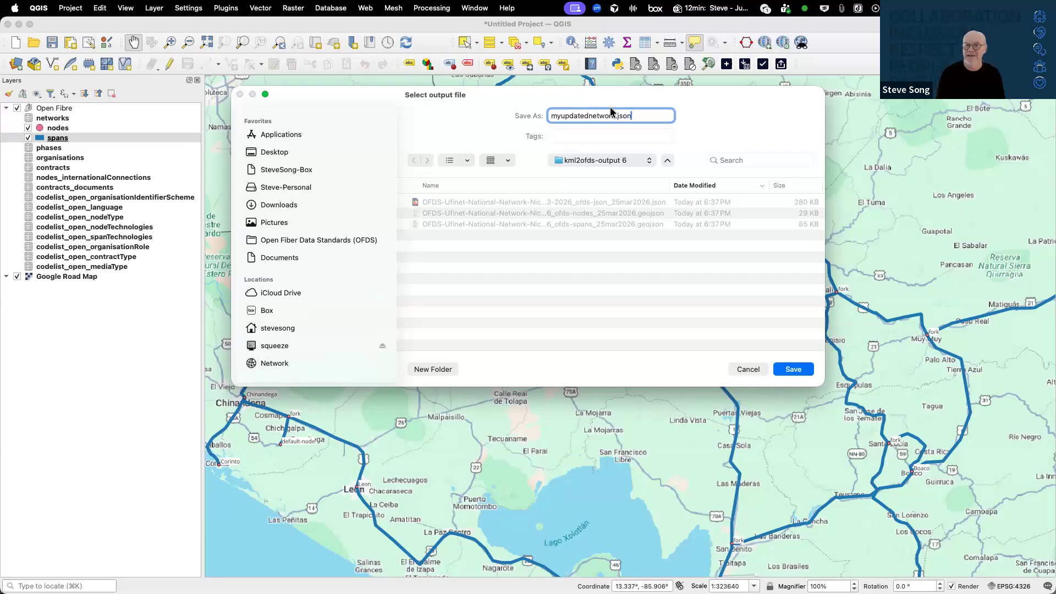
key("Return")
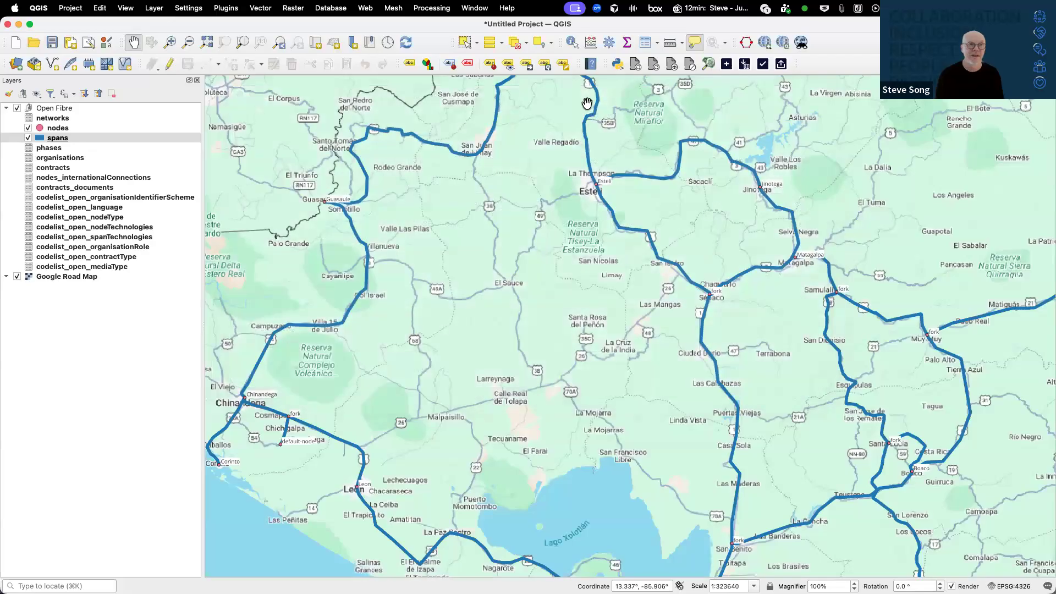
Save the QGIS project as ufinet-project in the QGIS-plugin-tests folder
left_click(56, 44)
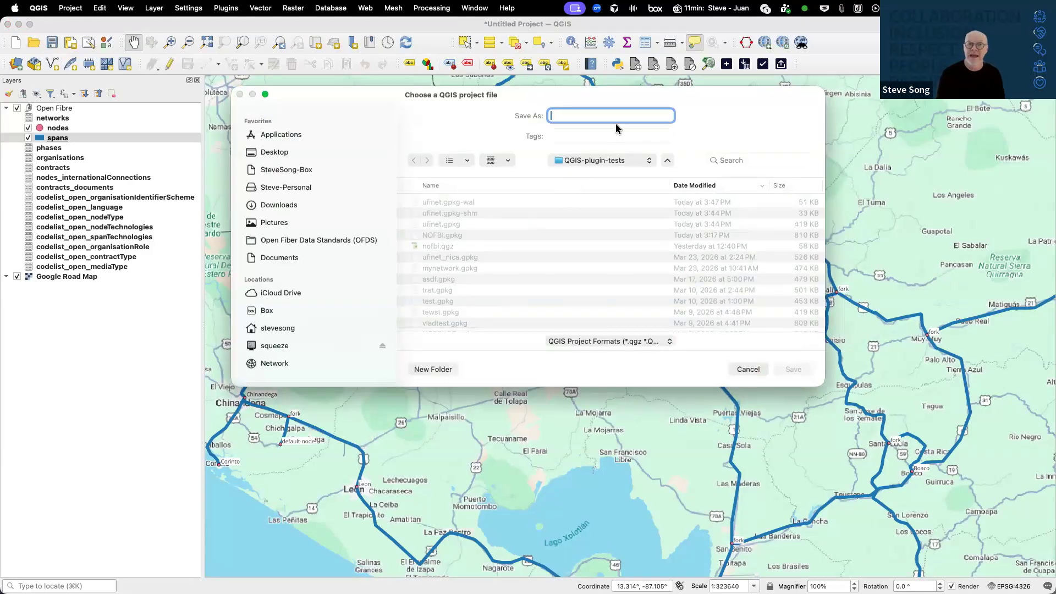
type("ufinet-project")
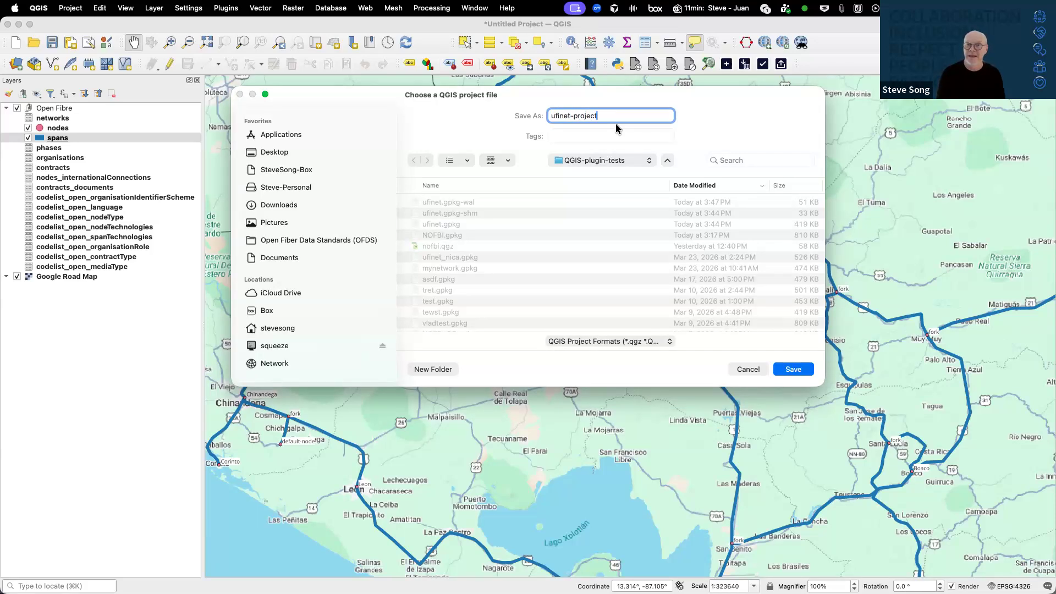
key("Return")
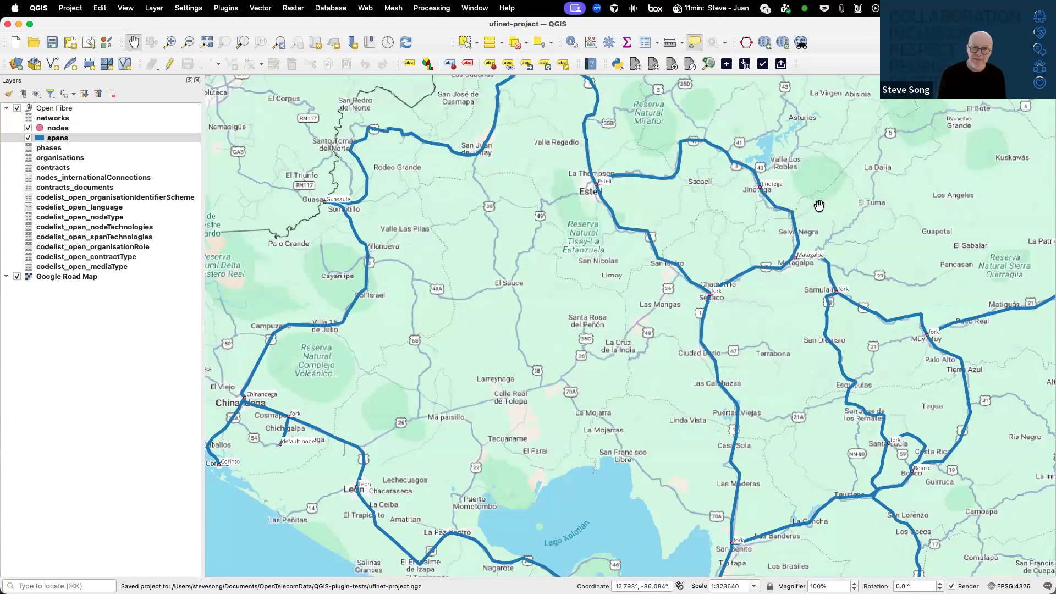
Import the Panama network file PA-UFINET_ofds-json_13mar2026.json from the output folder inside kml2ofds-conversions
scroll(549, 208, "down", 2)
scroll(557, 297, "down", 3)
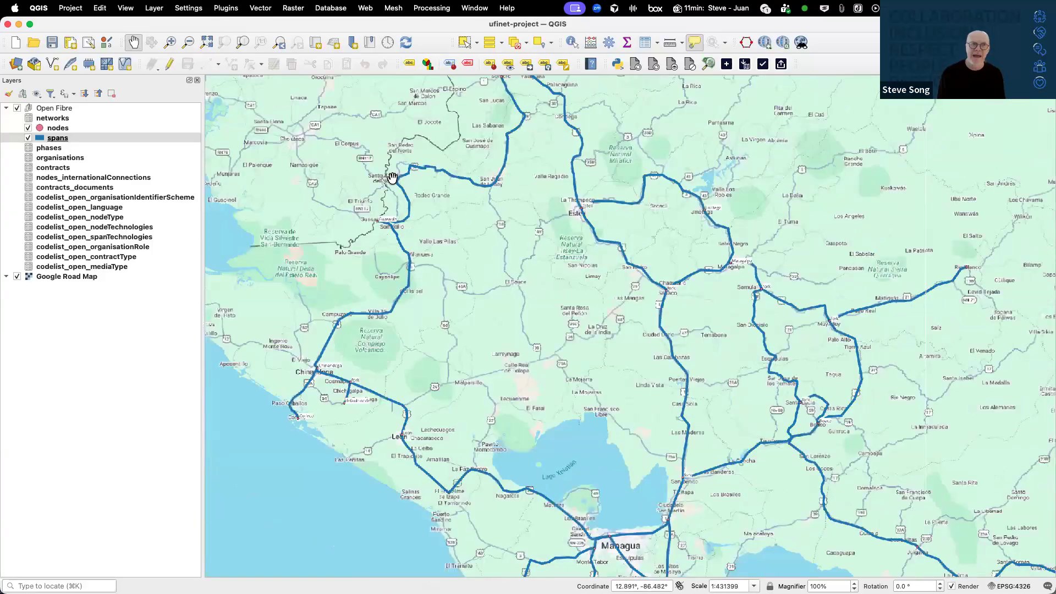
left_click(745, 63)
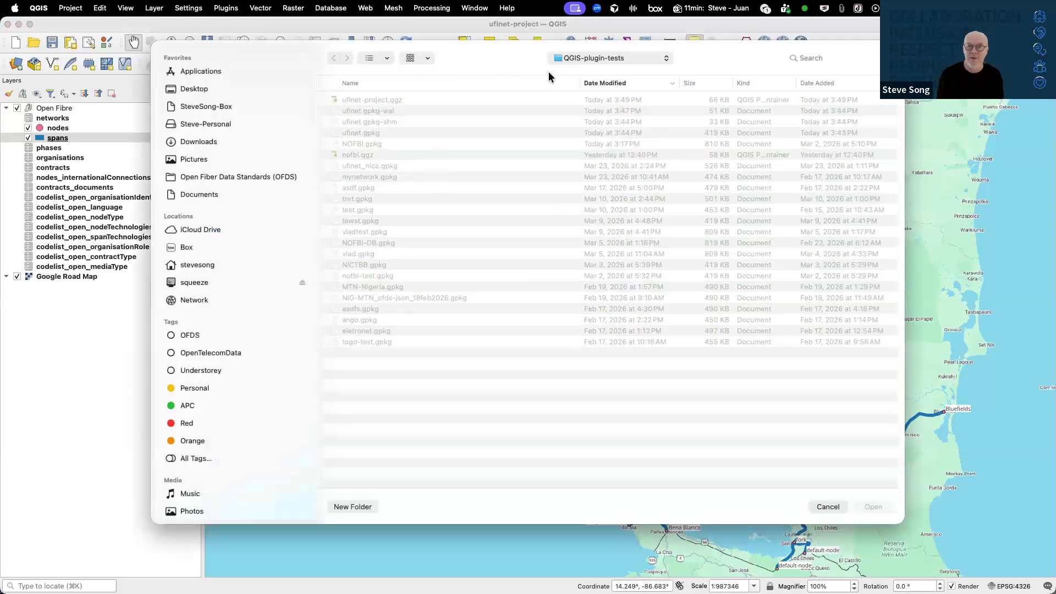
left_click(584, 61)
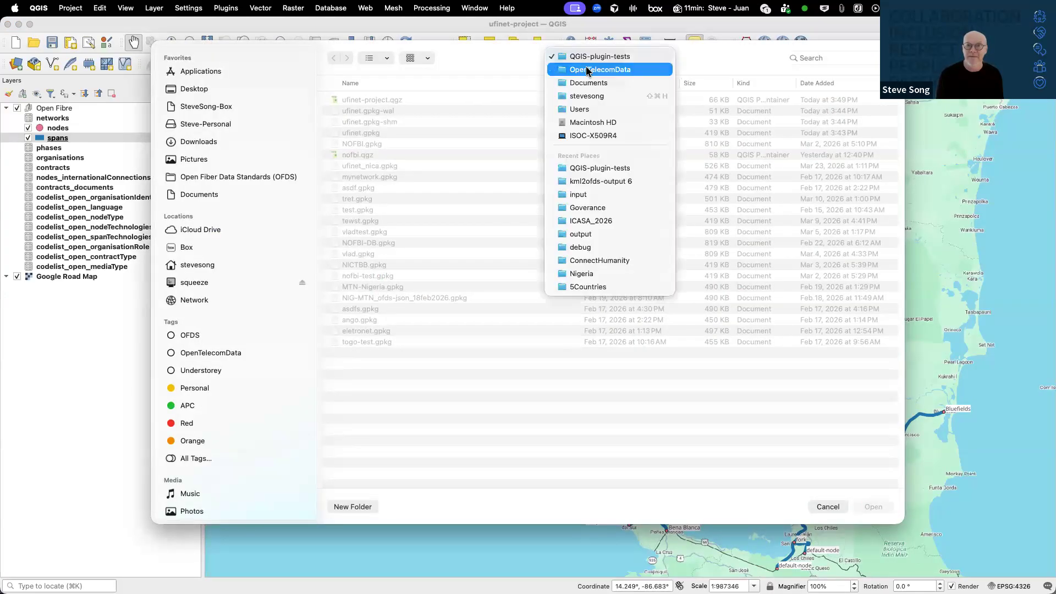
left_click(580, 71)
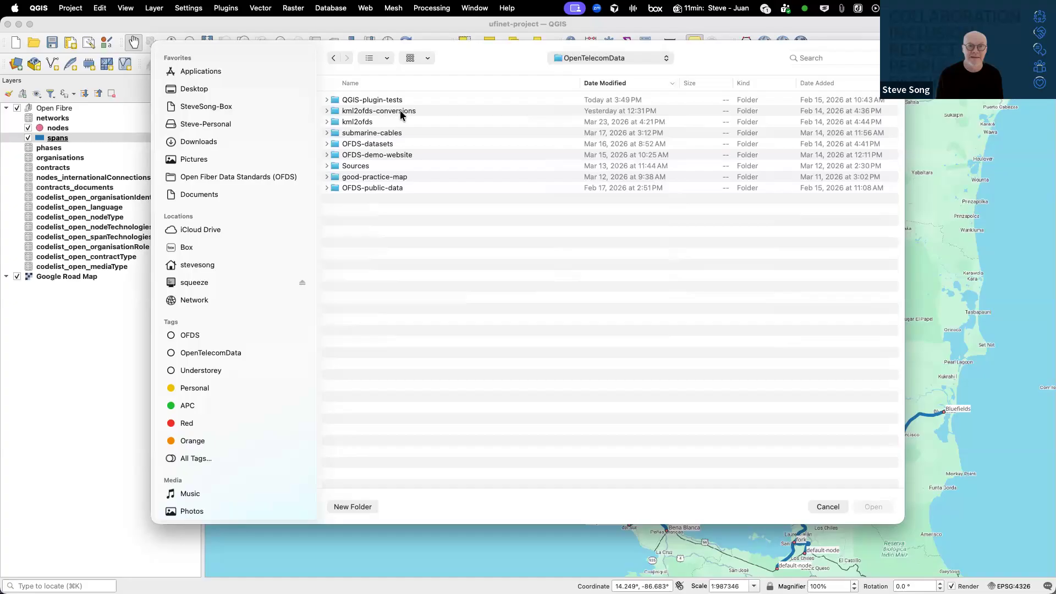
double_click(400, 112)
double_click(374, 100)
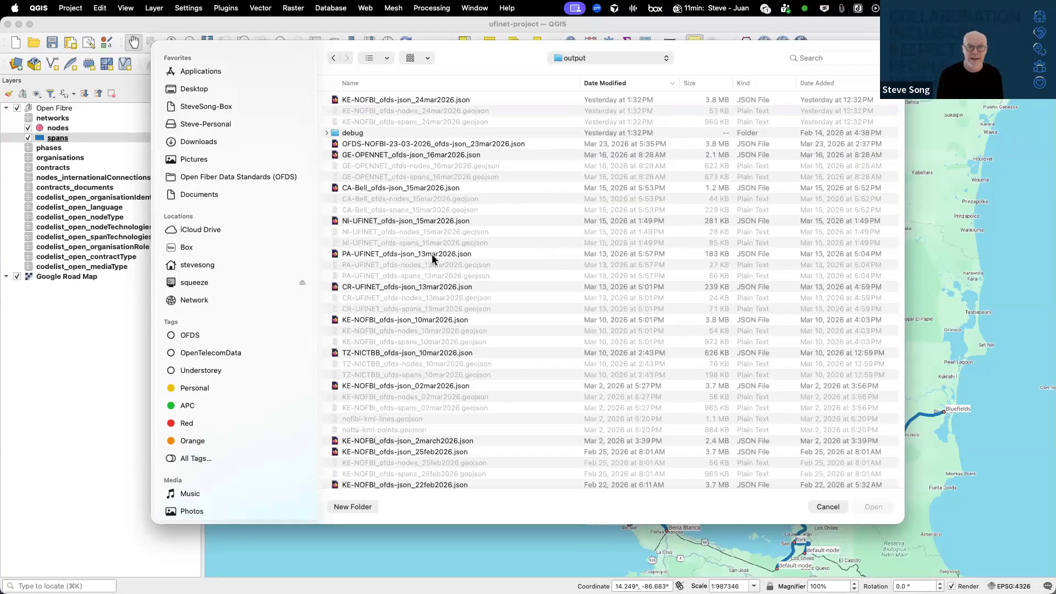
left_click(407, 257)
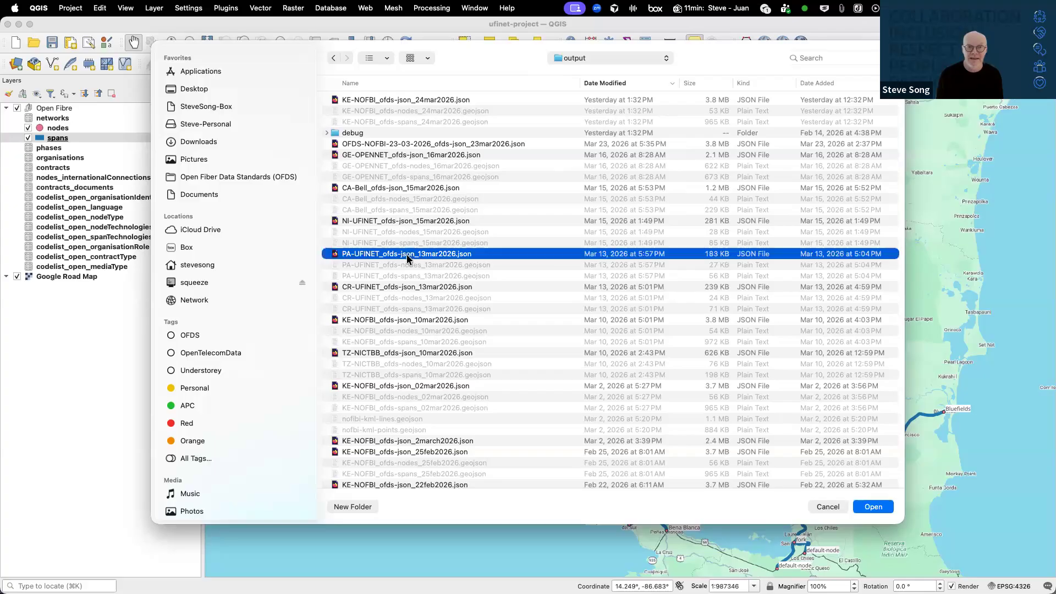
double_click(525, 254)
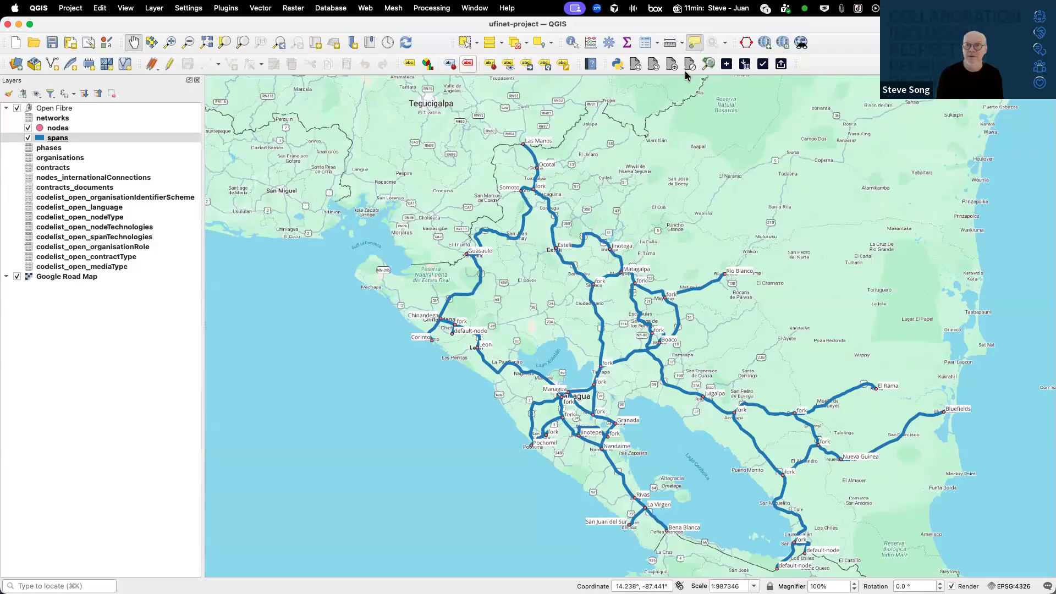
Import the Costa Rica network file CR-UFINET_ofds-json_13mar2026.json and view all three national networks on the map
left_click(745, 65)
double_click(377, 289)
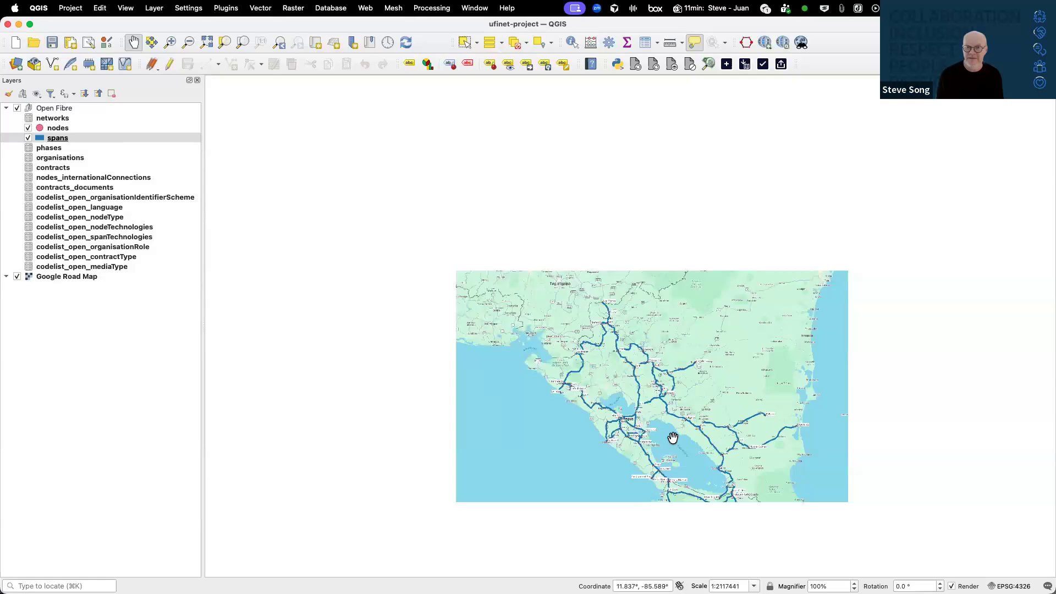
left_click_drag(673, 437, 560, 305)
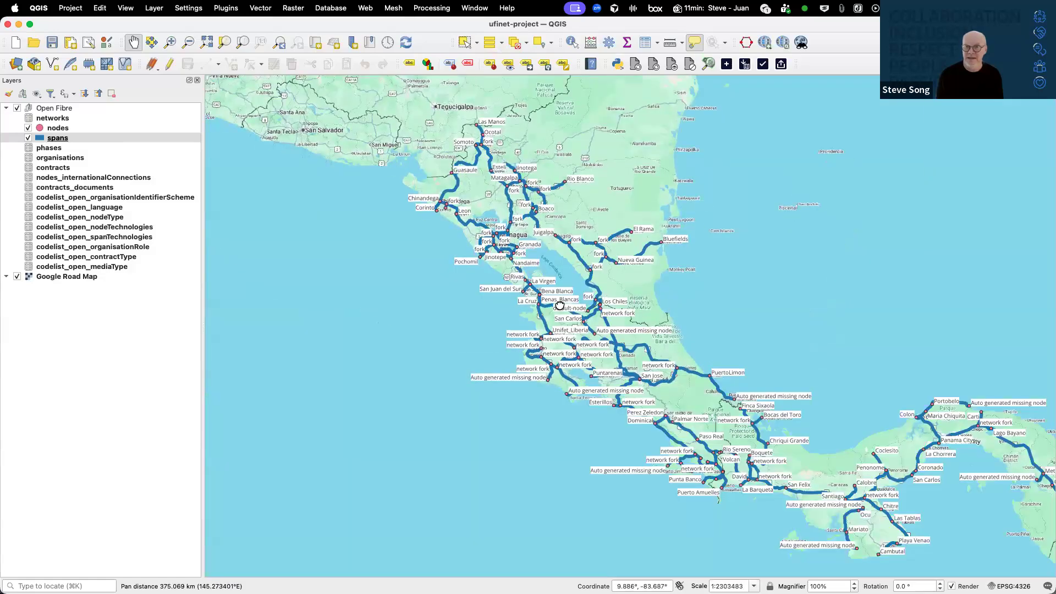
scroll(559, 305, "up", 3)
scroll(552, 323, "down", 1)
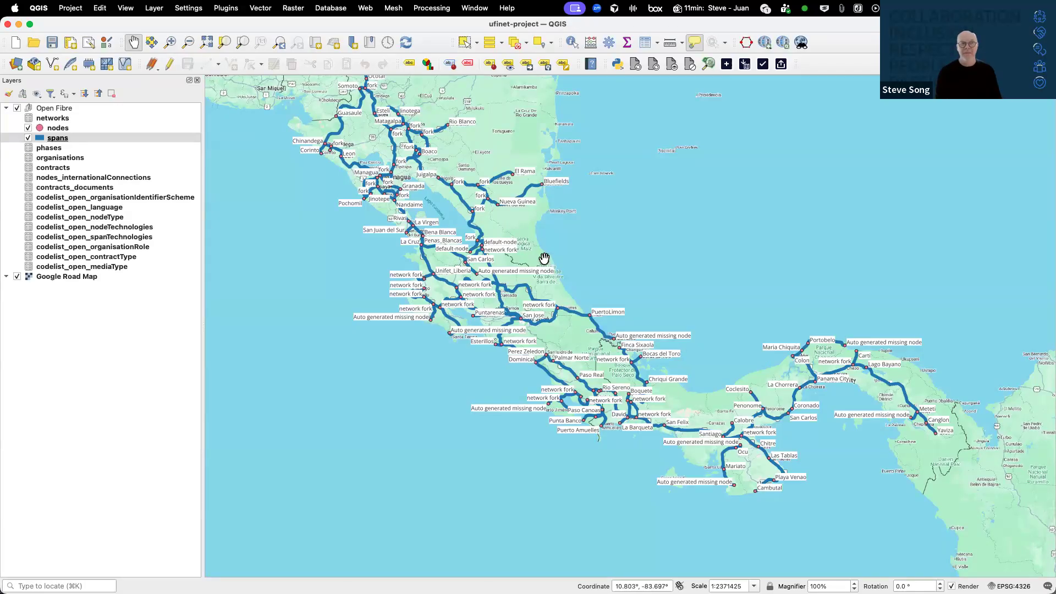
Review the Nicaragua, Panama and Costa Rica records in the networks layer's attribute table, and save the project
left_click(104, 118)
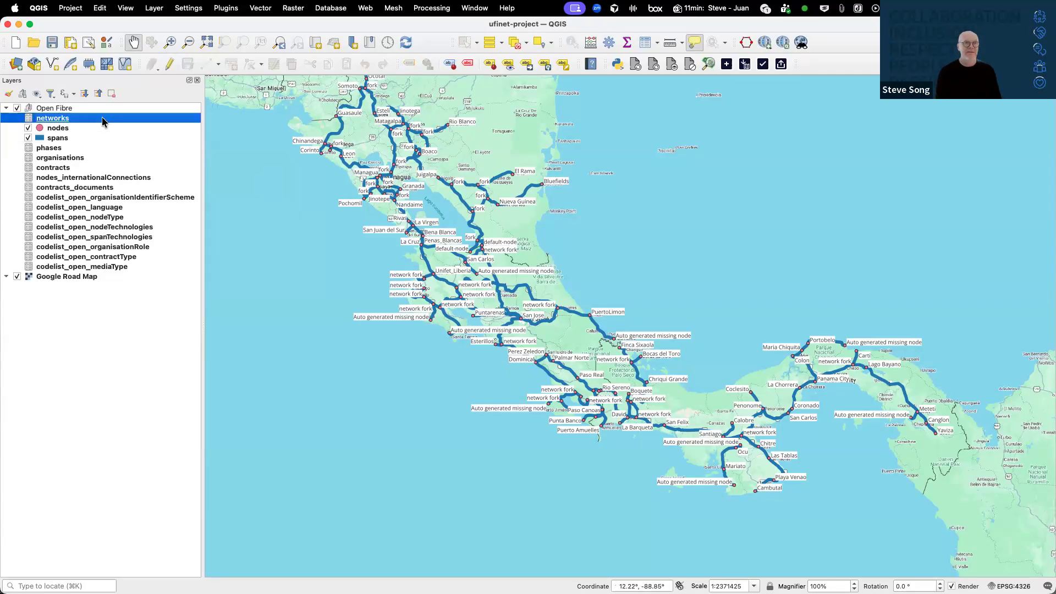
right_click(103, 118)
left_click(180, 248)
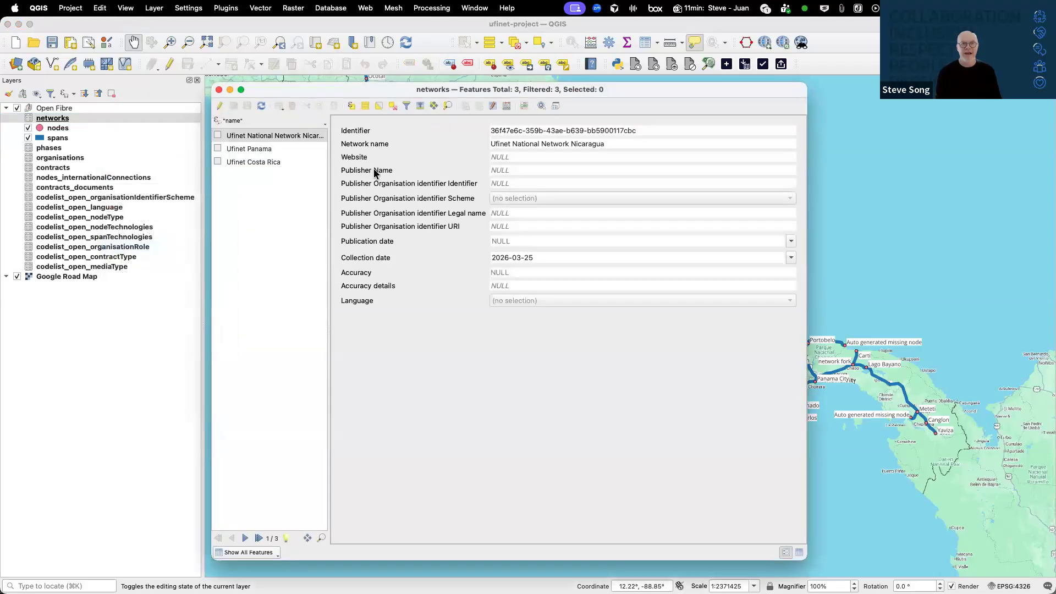
left_click(256, 149)
left_click(258, 161)
left_click(258, 149)
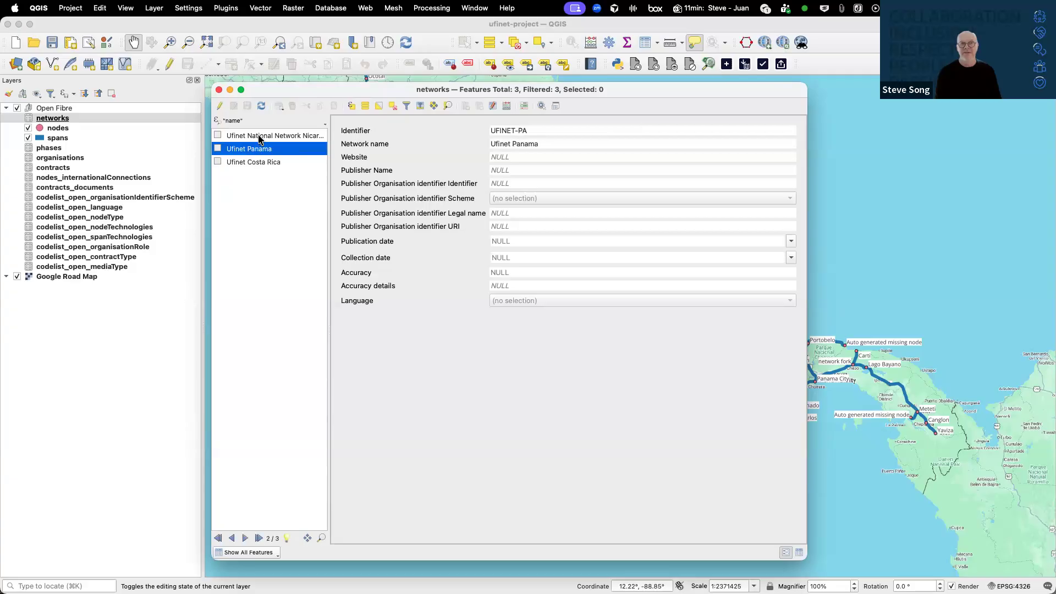
left_click(254, 136)
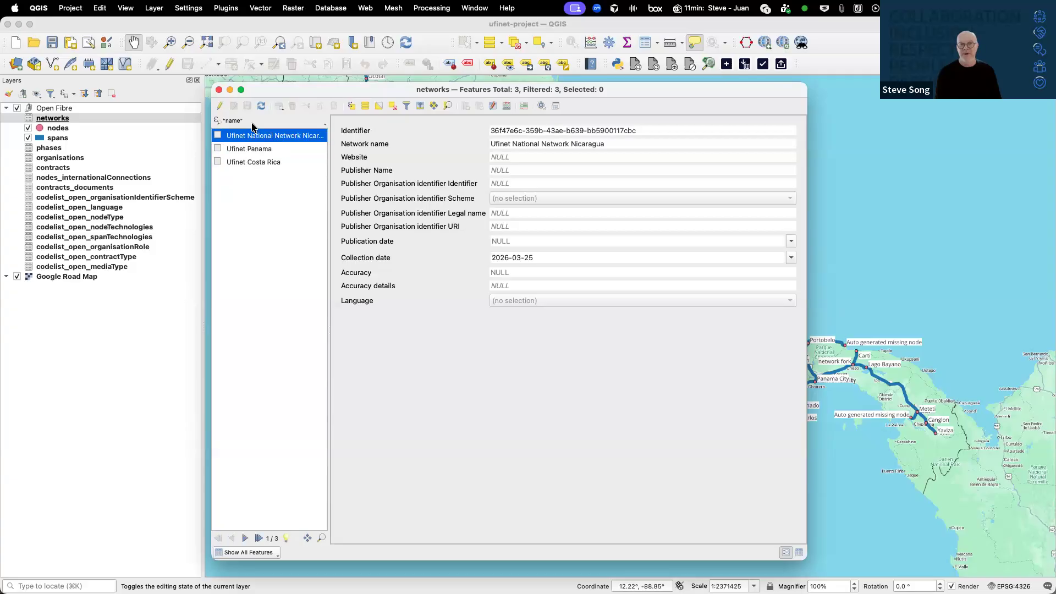
left_click(220, 90)
key("super+s")
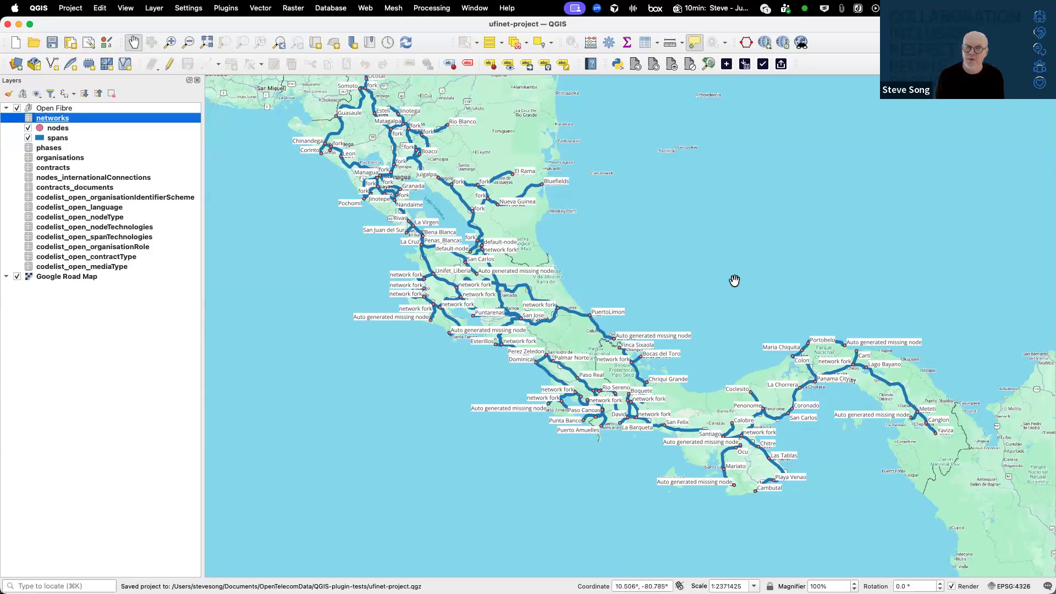
scroll(718, 266, "up", 1)
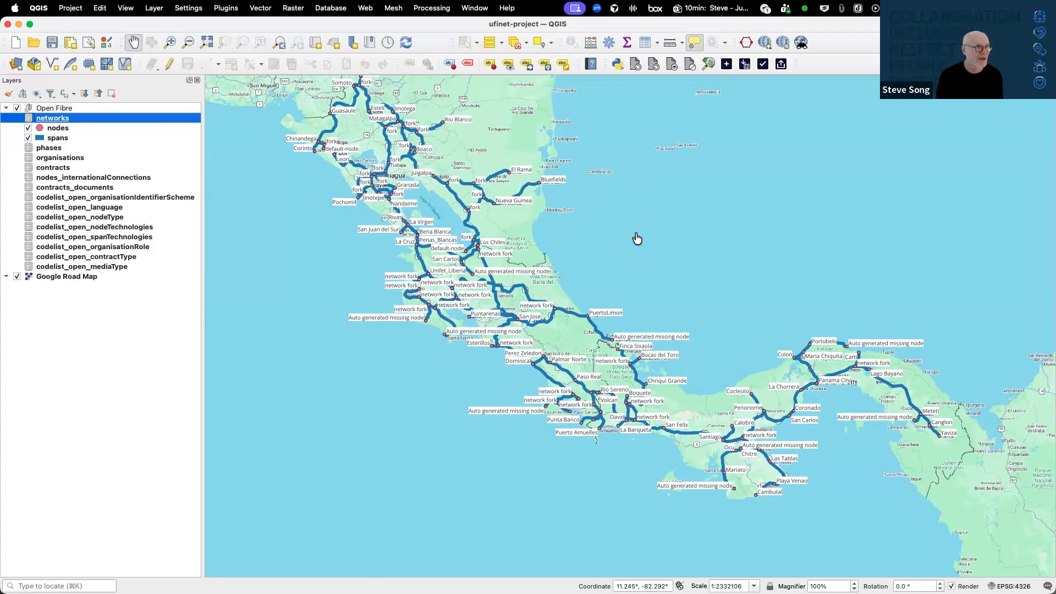
Switch to OFDS CoVE in Firefox and submit KE-NOFBI_ofds-json_24mar2026.json for conversion and validation
key("super+Tab")
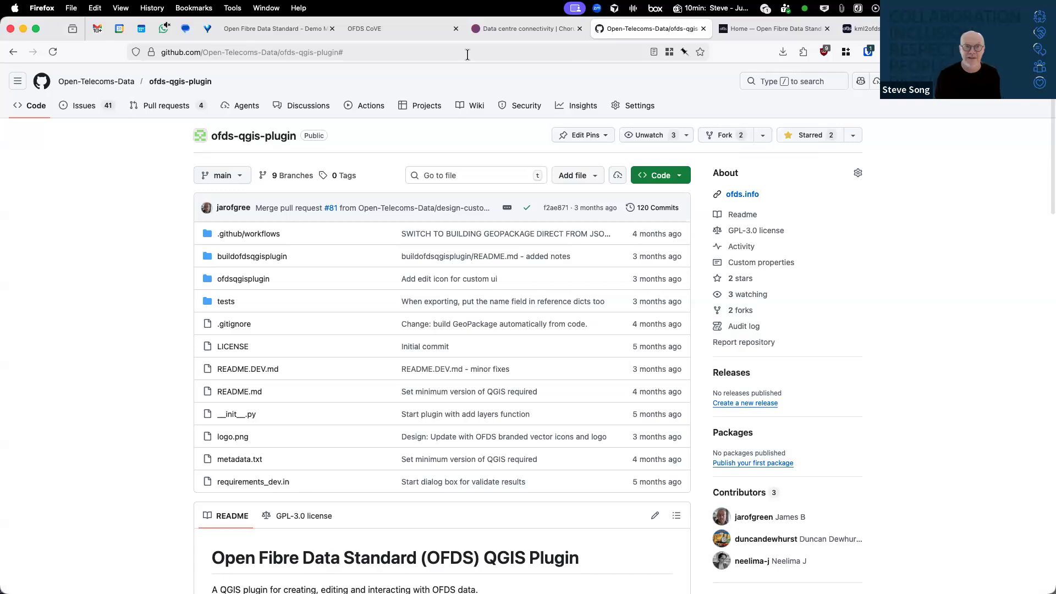
left_click(404, 25)
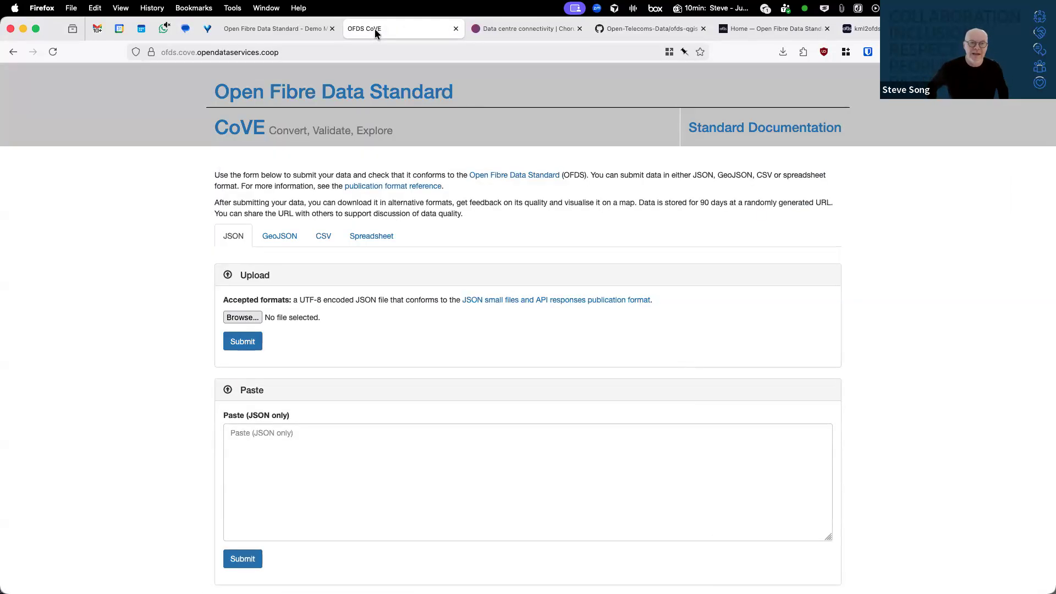
left_click(254, 317)
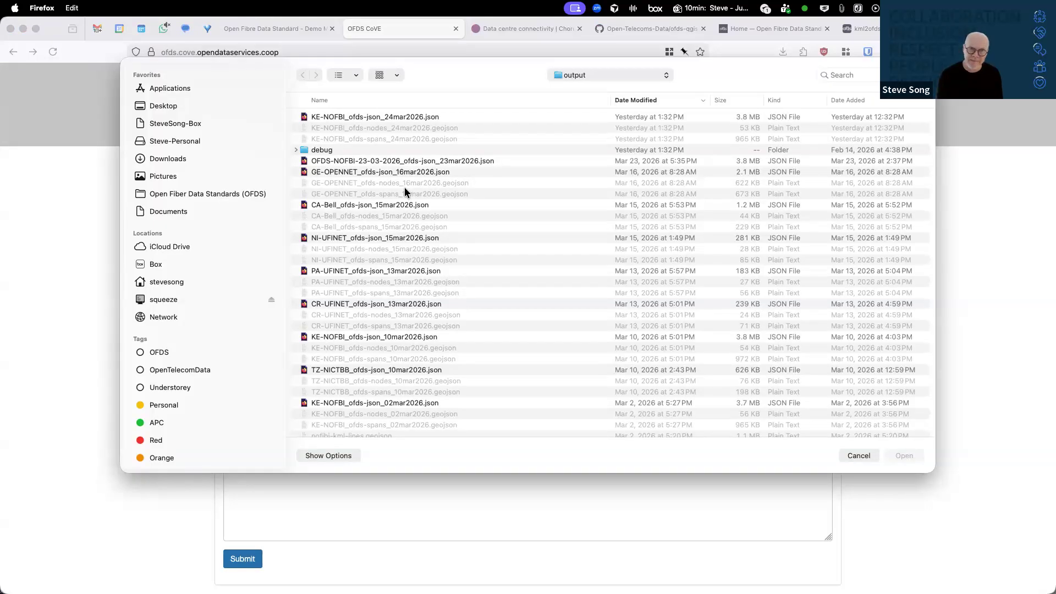
left_click(392, 120)
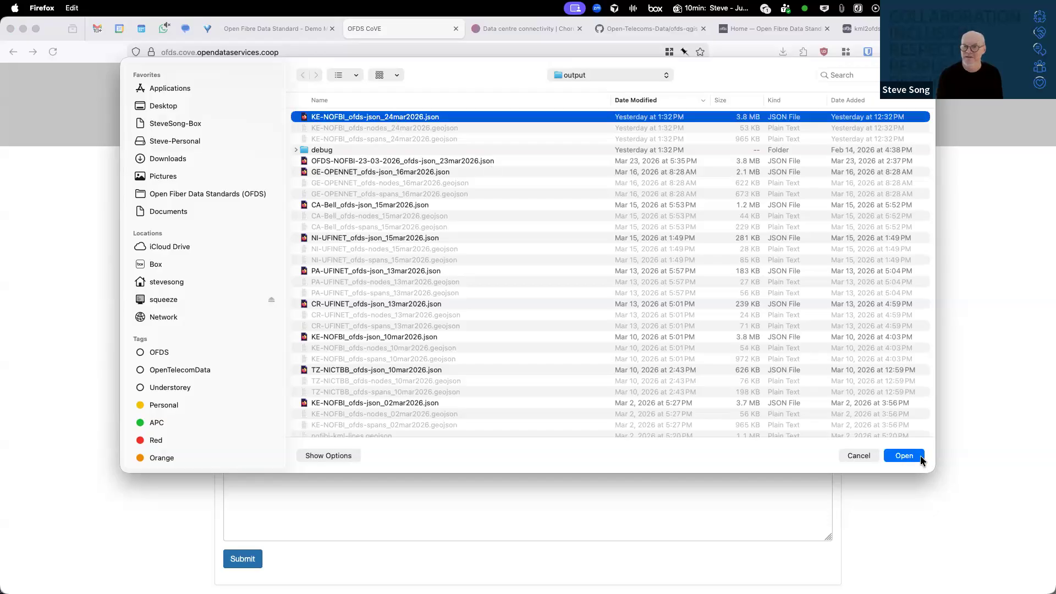
left_click(904, 455)
left_click(242, 342)
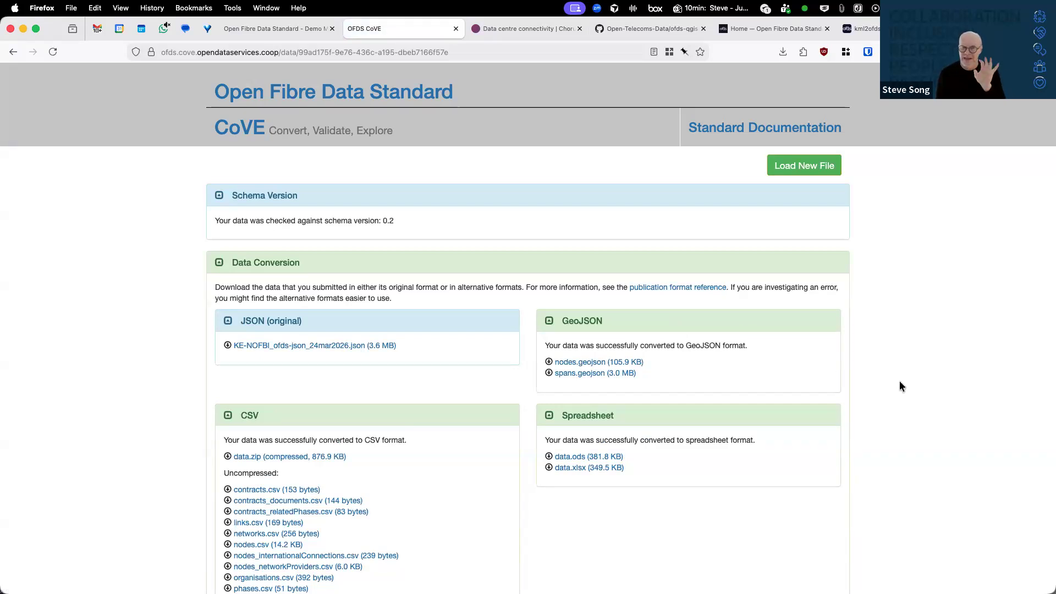
Examine the CoVE report's converted download formats, structure and format check, and network map
scroll(900, 386, "down", 5)
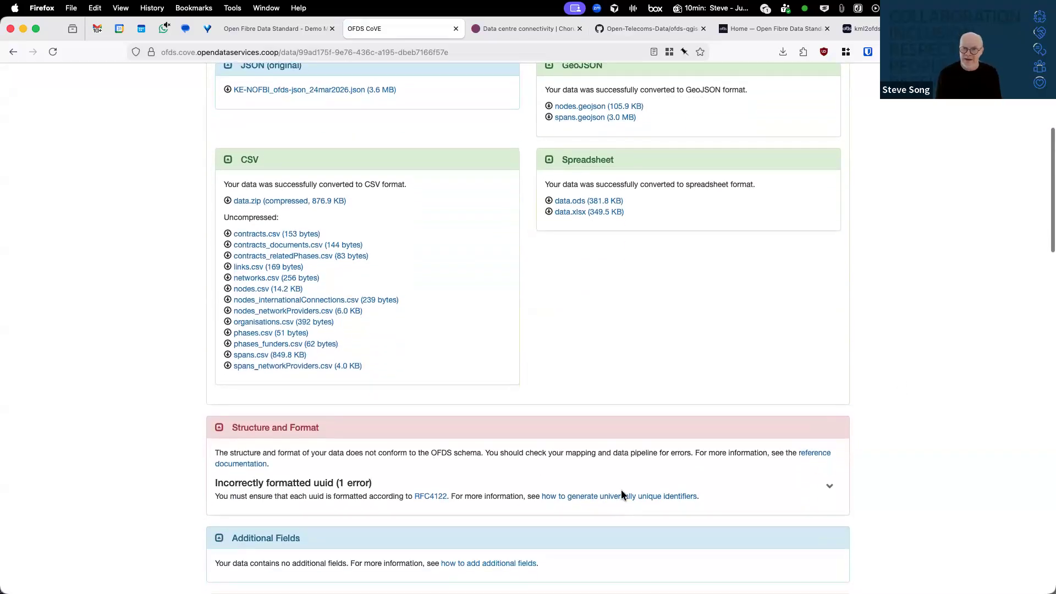
scroll(592, 479, "down", 1)
scroll(591, 478, "up", 1)
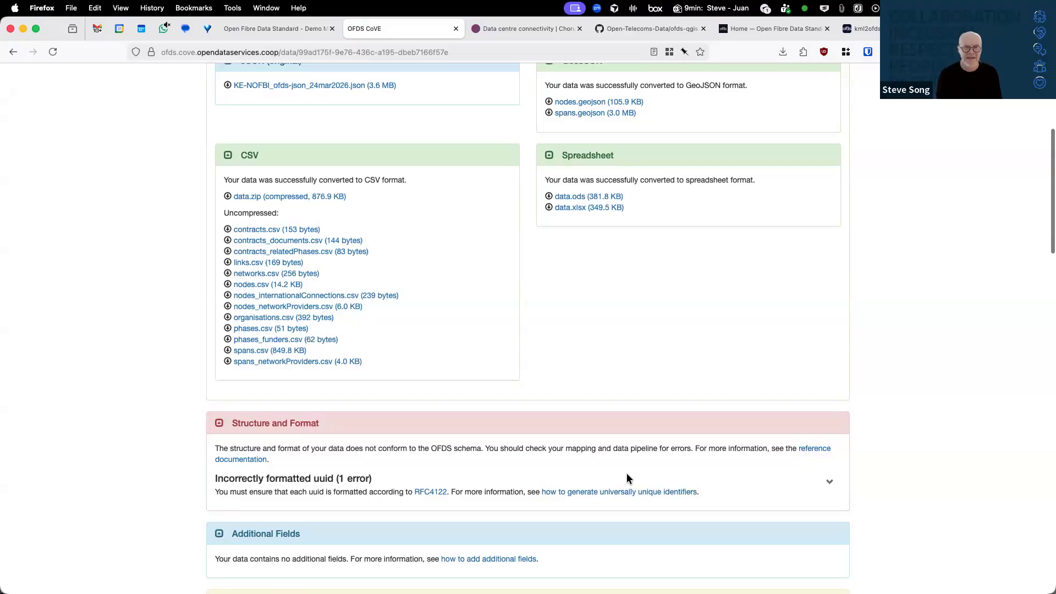
scroll(625, 471, "down", 10)
scroll(911, 462, "down", 20)
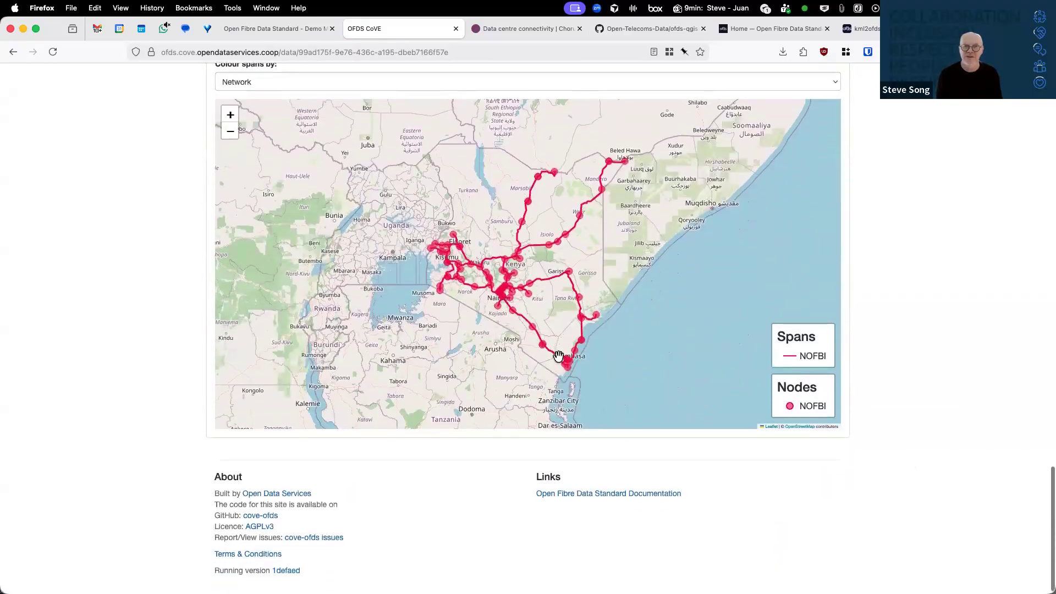
scroll(484, 254, "up", 1)
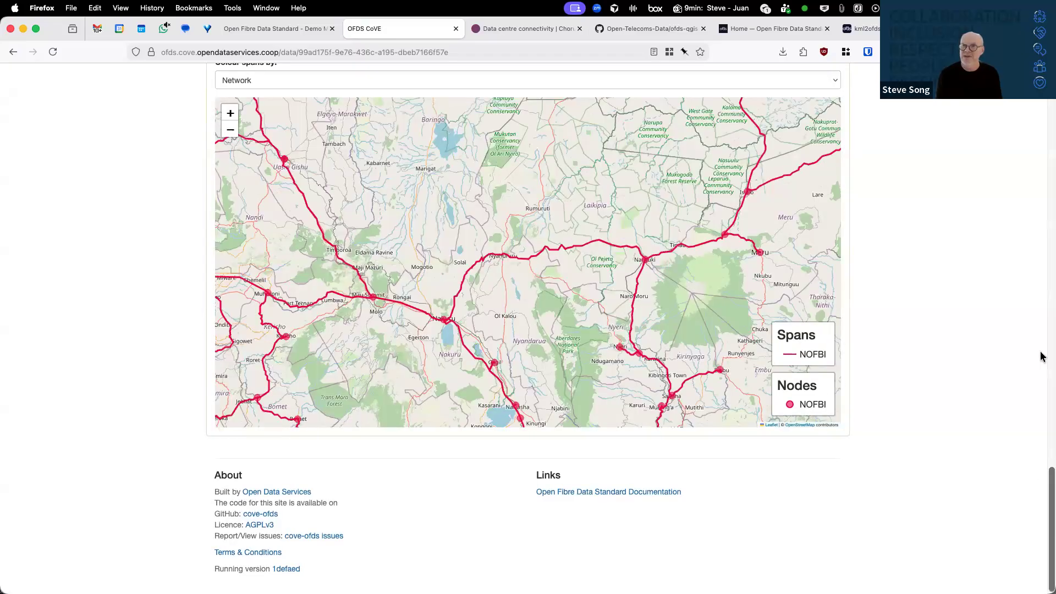
scroll(1042, 145, "up", 20)
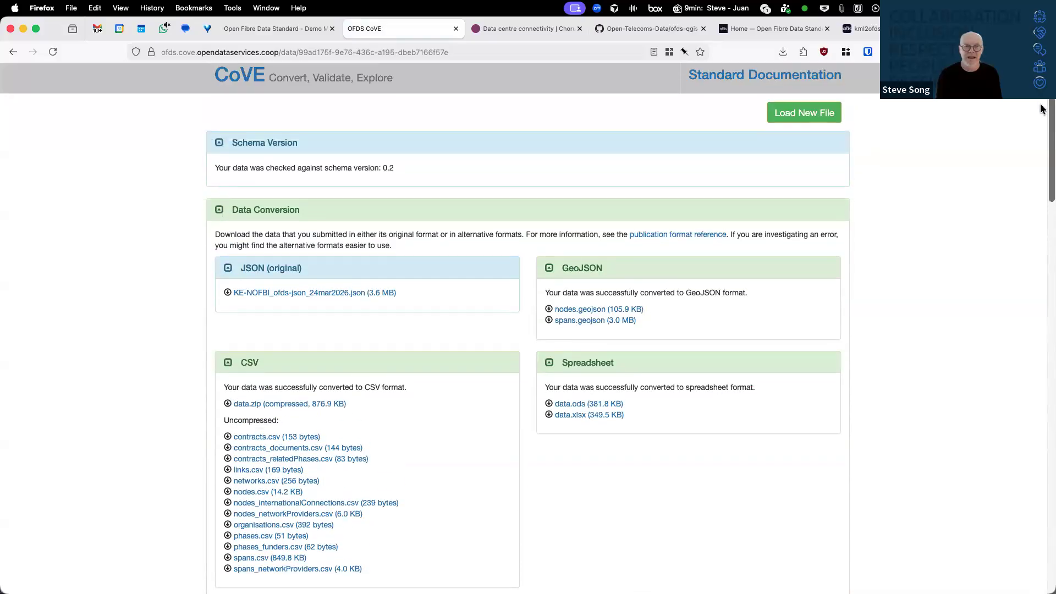
scroll(1009, 144, "down", 3)
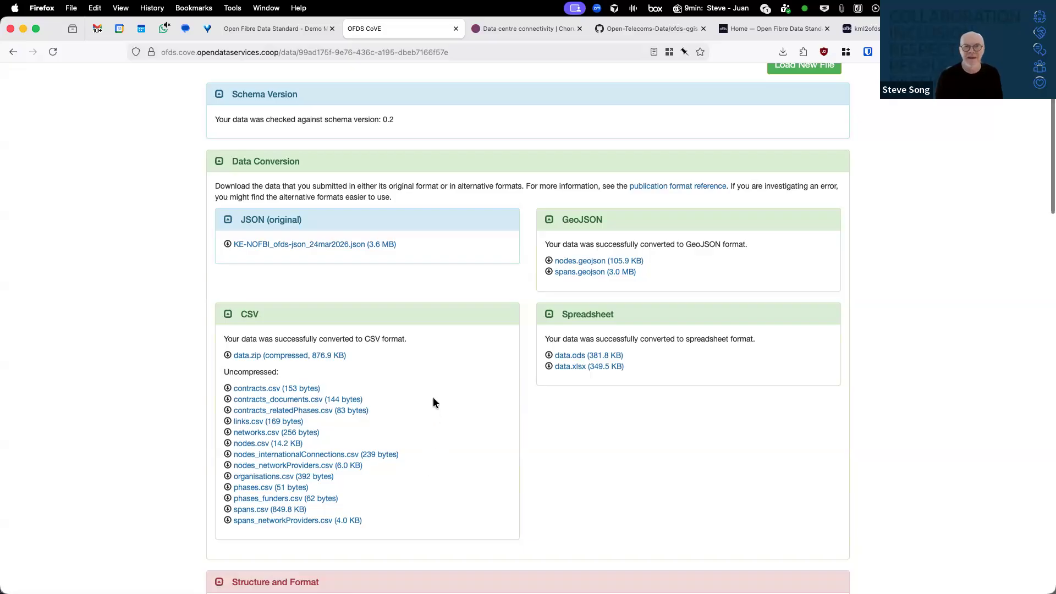
scroll(433, 398, "down", 1)
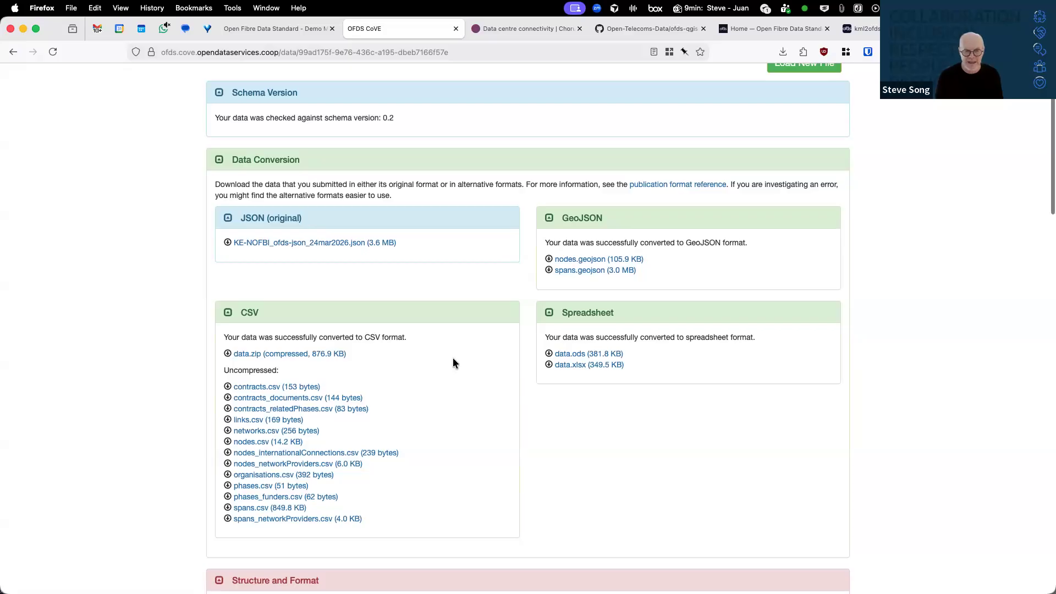
scroll(447, 358, "down", 1)
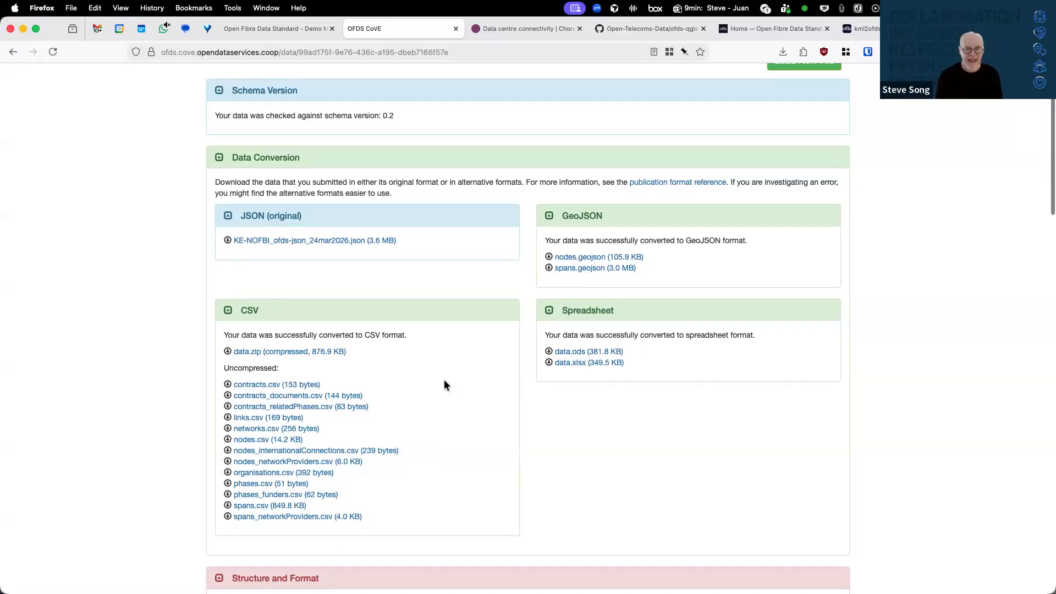